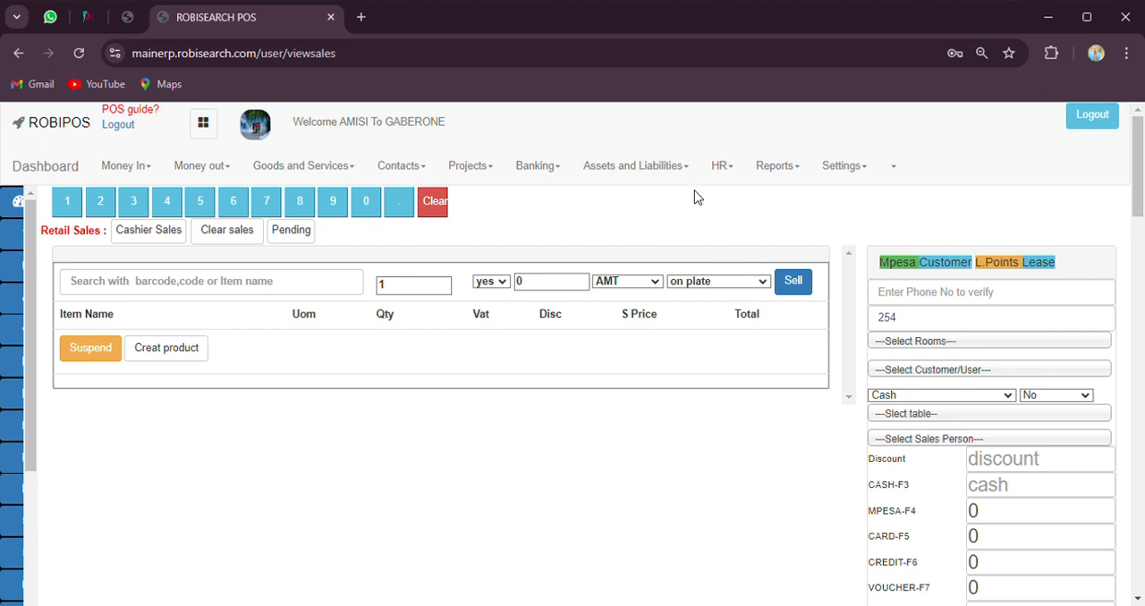
Open the charts of accounts in the banking section and look through the listed GL accounts
{"action": "left_click", "coordinate": [543, 172]}
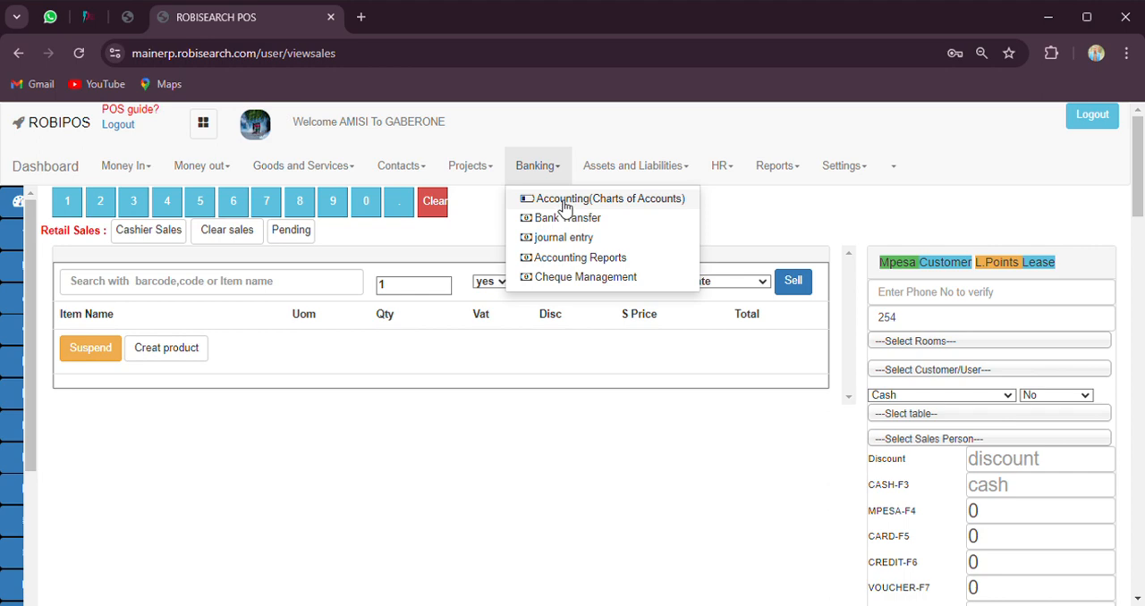
{"action": "left_click", "coordinate": [563, 208]}
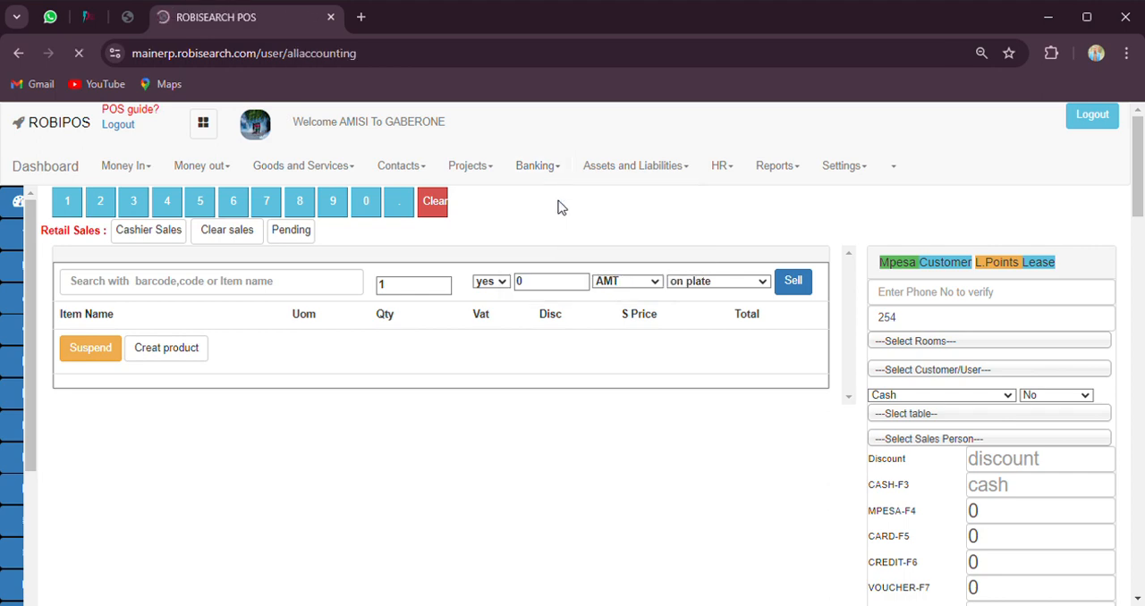
{"action": "scroll", "coordinate": [476, 357], "scroll_direction": "down", "scroll_amount": 1}
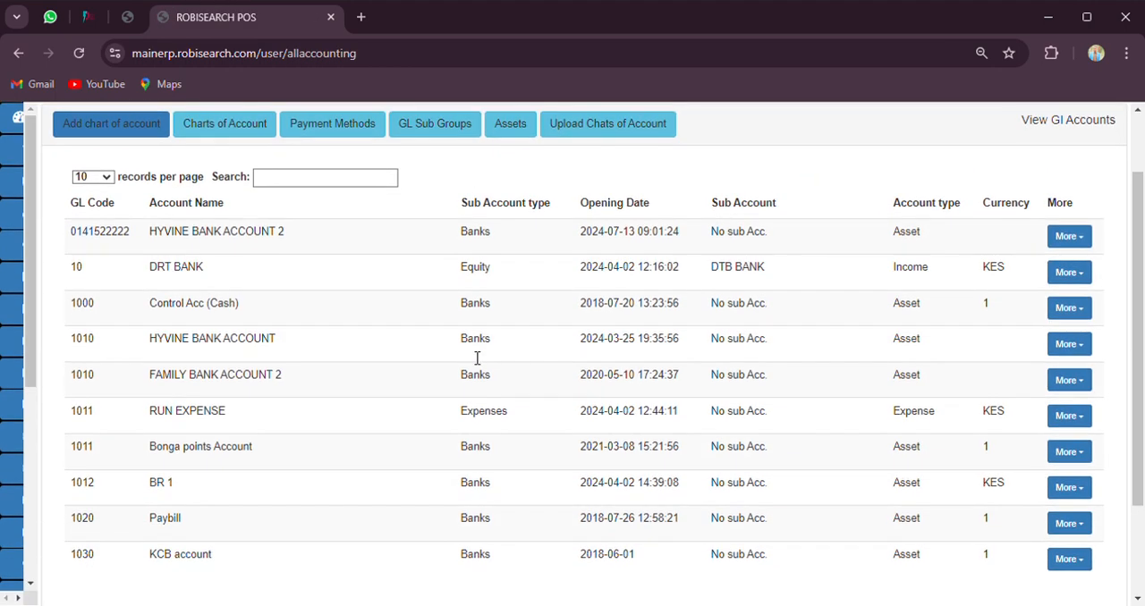
{"action": "scroll", "coordinate": [387, 375], "scroll_direction": "up", "scroll_amount": 1}
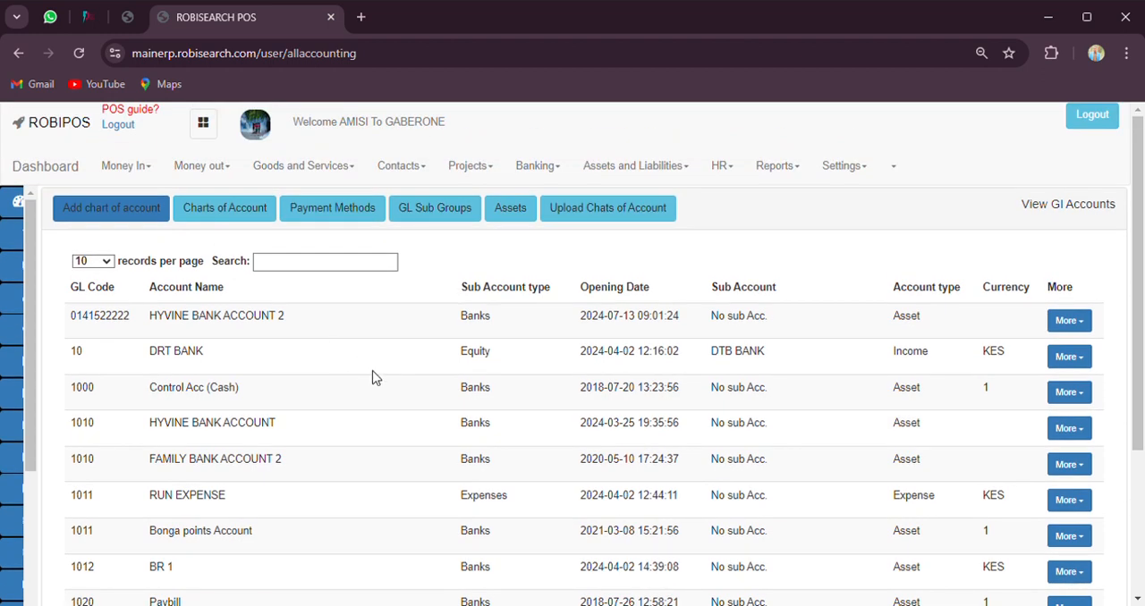
{"action": "scroll", "coordinate": [240, 461], "scroll_direction": "down", "scroll_amount": 1}
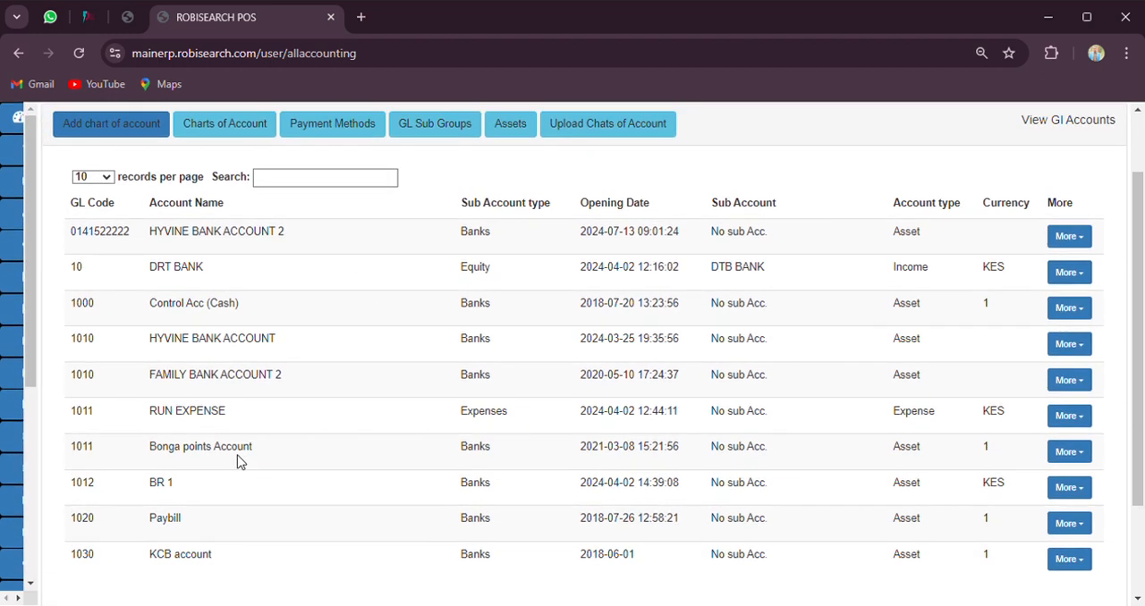
{"action": "scroll", "coordinate": [289, 405], "scroll_direction": "up", "scroll_amount": 1}
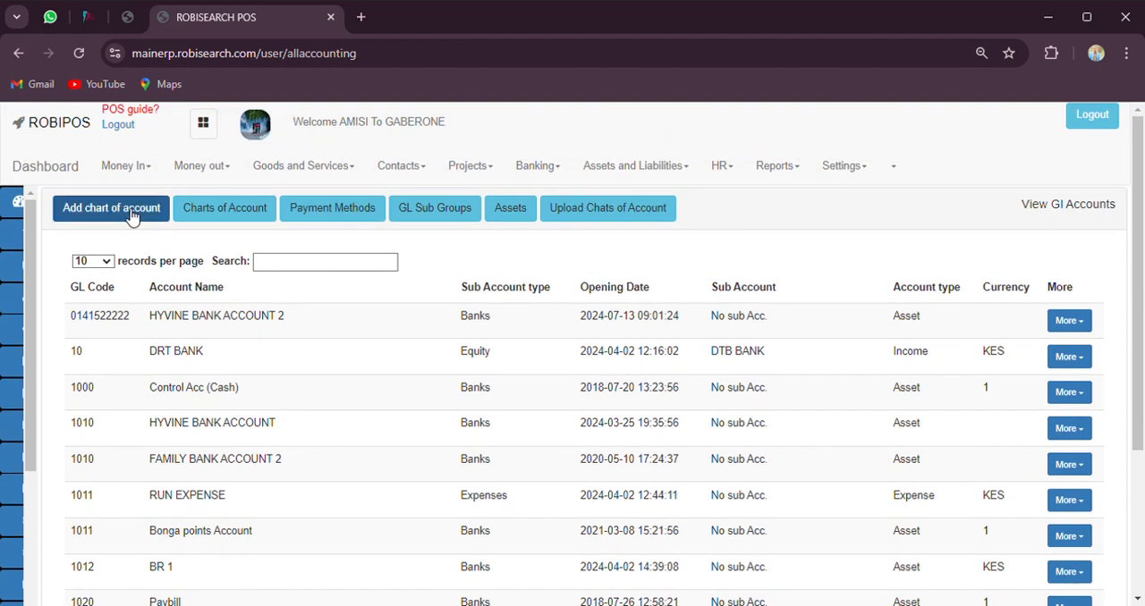
{"action": "scroll", "coordinate": [260, 394], "scroll_direction": "down", "scroll_amount": 2}
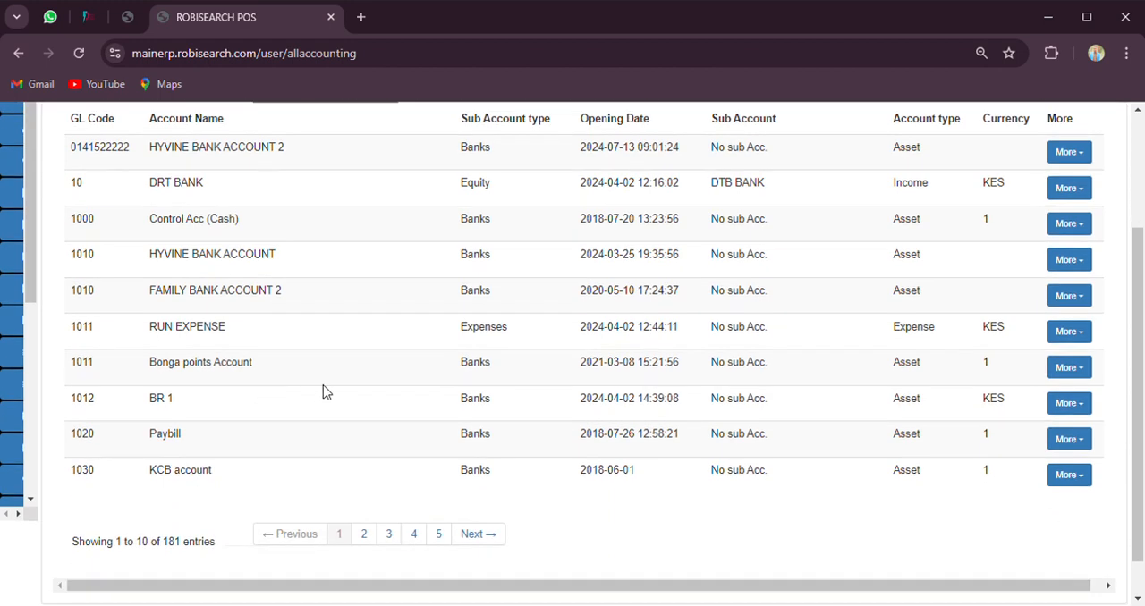
{"action": "scroll", "coordinate": [277, 380], "scroll_direction": "down", "scroll_amount": 1}
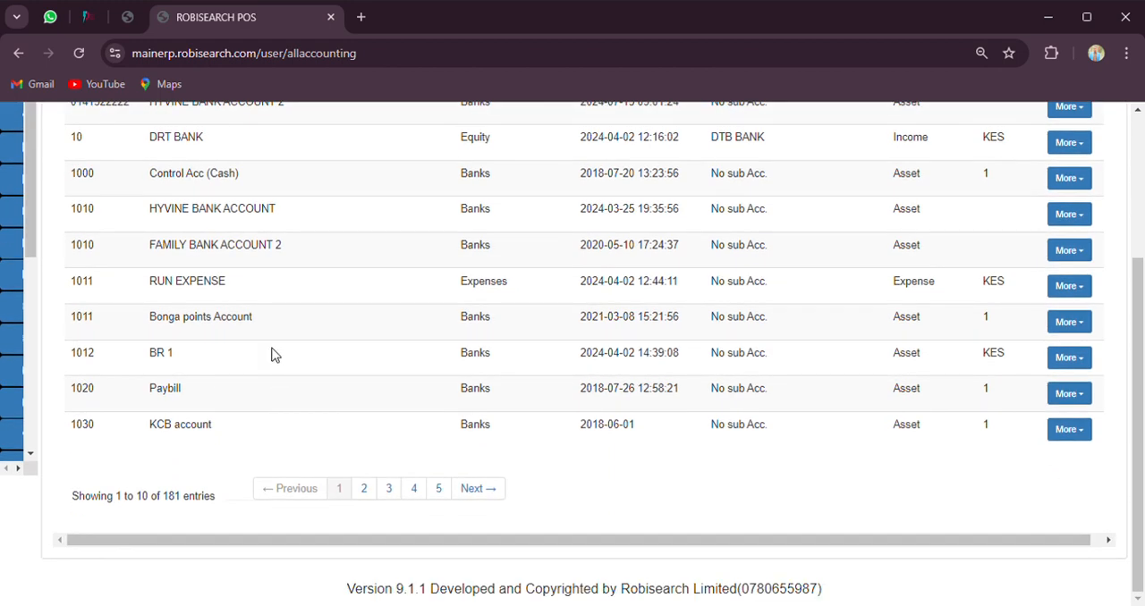
Search the GL accounts for "eq", look through the matches, and clear the search
{"action": "scroll", "coordinate": [268, 349], "scroll_direction": "up", "scroll_amount": 3}
{"action": "left_click", "coordinate": [310, 261]}
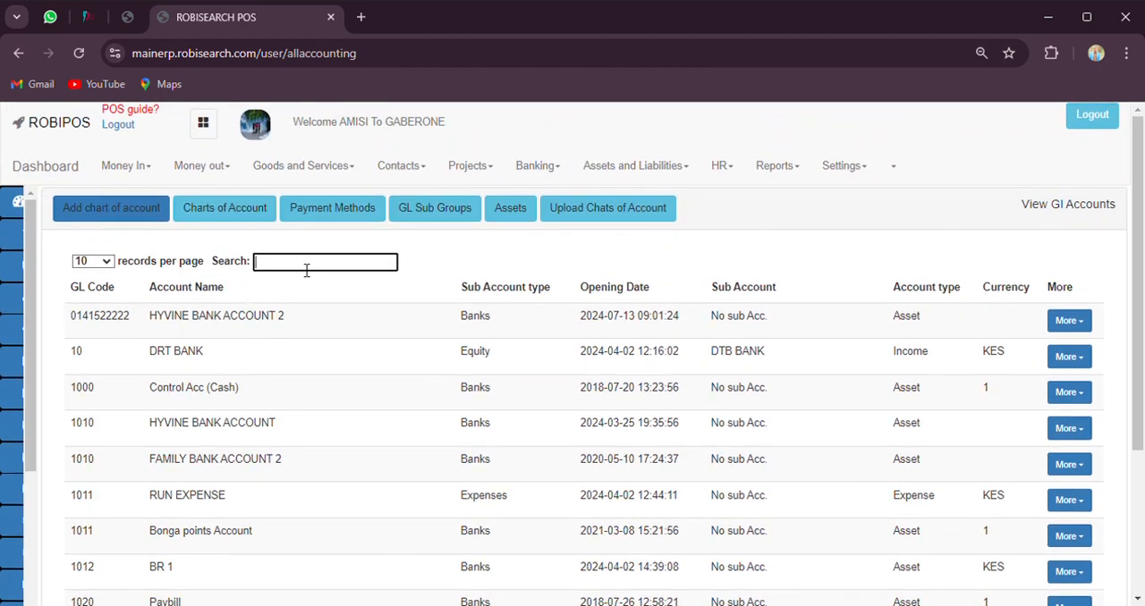
{"action": "type", "text": "eq"}
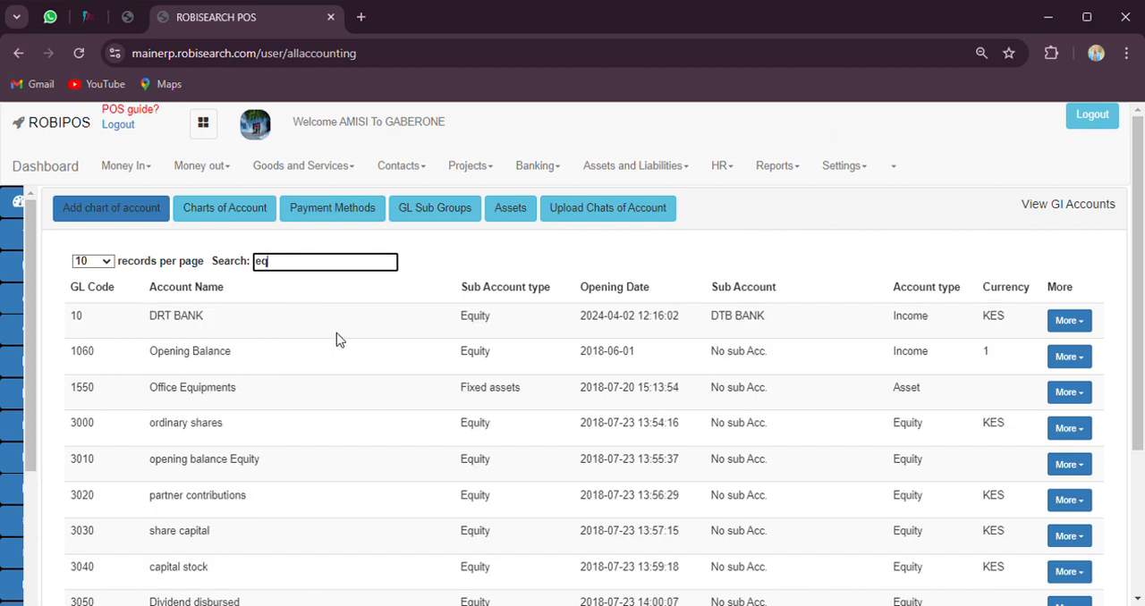
{"action": "scroll", "coordinate": [336, 338], "scroll_direction": "down", "scroll_amount": 2}
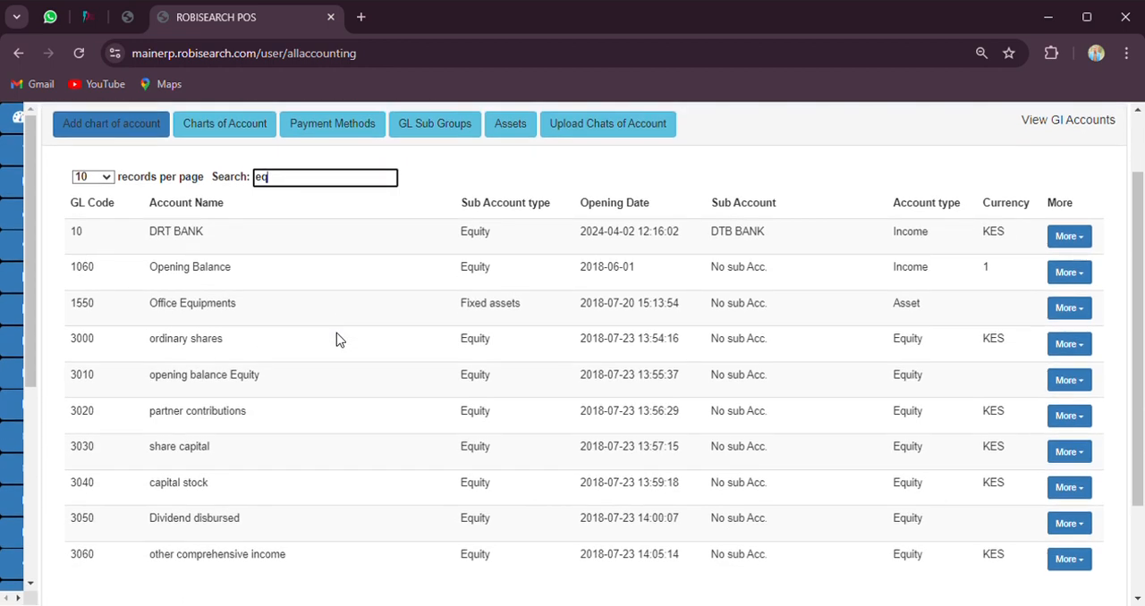
{"action": "key", "text": "BackSpace"}
{"action": "key", "text": "BackSpace"}
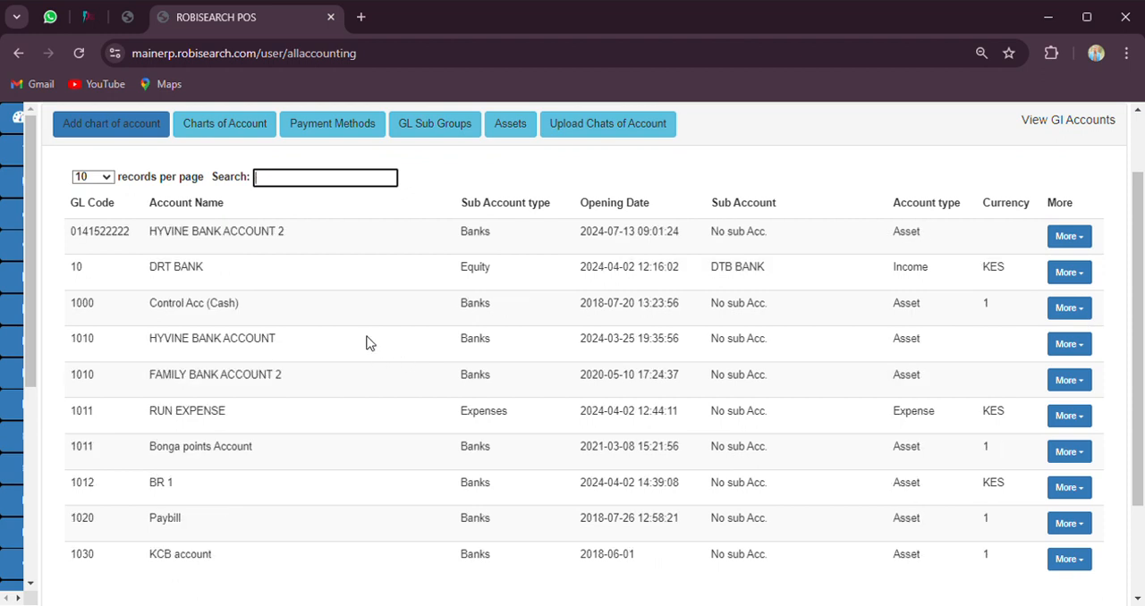
Search the GL accounts for "kc" and clear the search
{"action": "type", "text": "kv"}
{"action": "key", "text": "BackSpace"}
{"action": "type", "text": "c"}
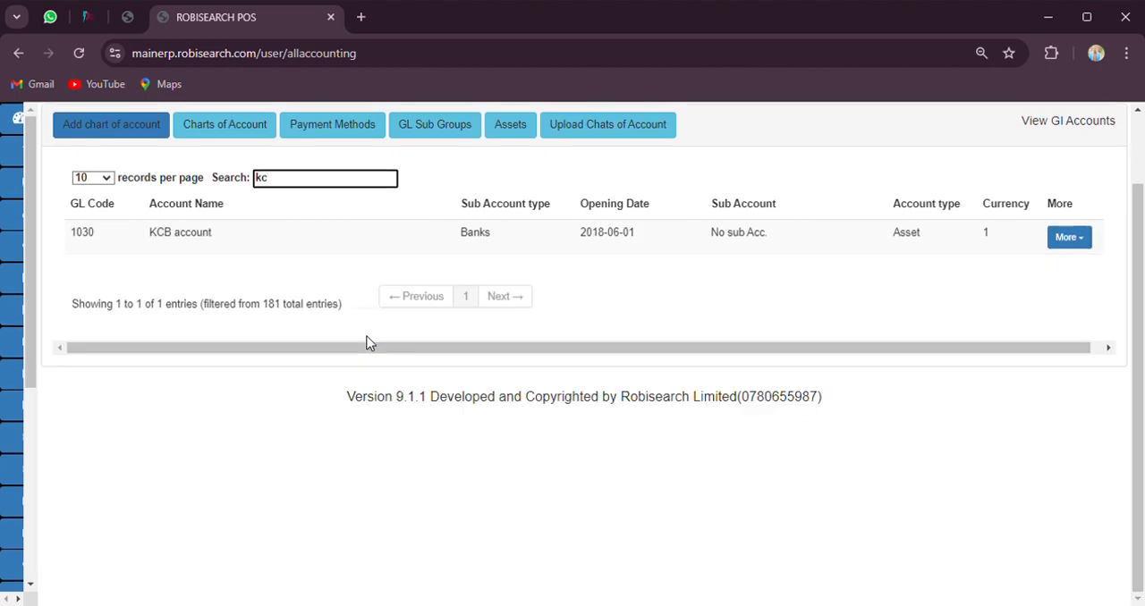
{"action": "key", "text": "BackSpace"}
{"action": "key", "text": "BackSpace"}
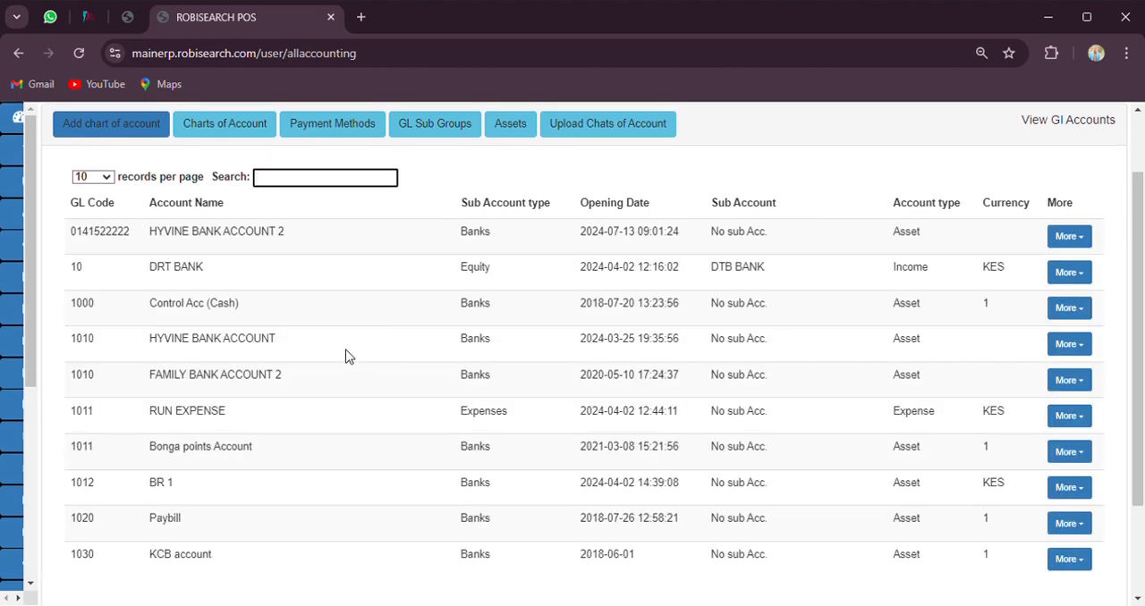
Open the form for a new GL account, examine its code, name and group fields, and close it without saving
{"action": "scroll", "coordinate": [358, 345], "scroll_direction": "up", "scroll_amount": 2}
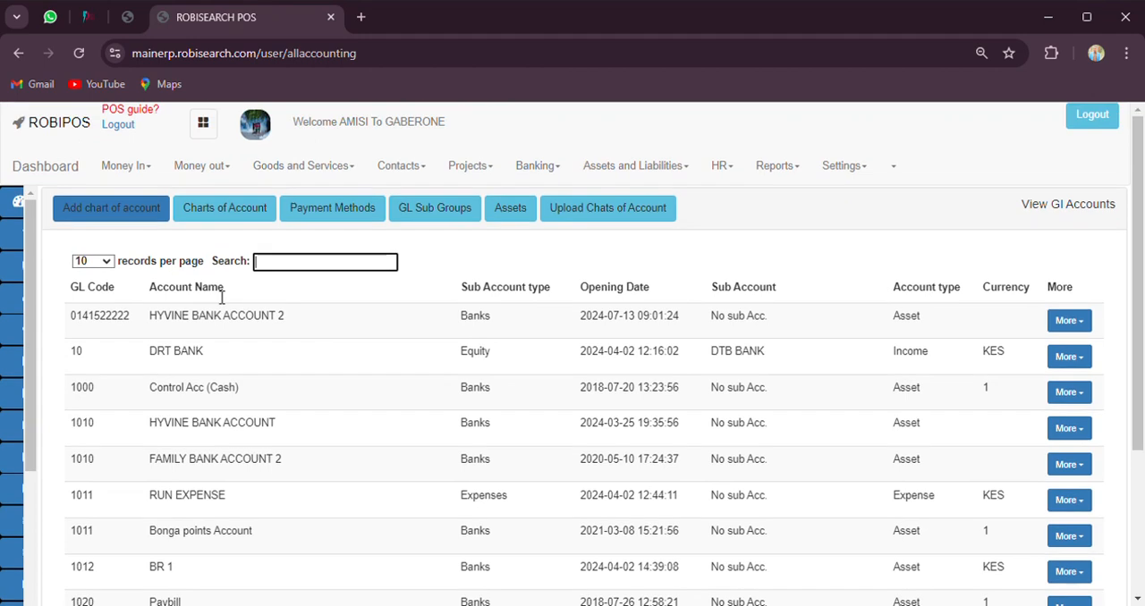
{"action": "left_click", "coordinate": [134, 210]}
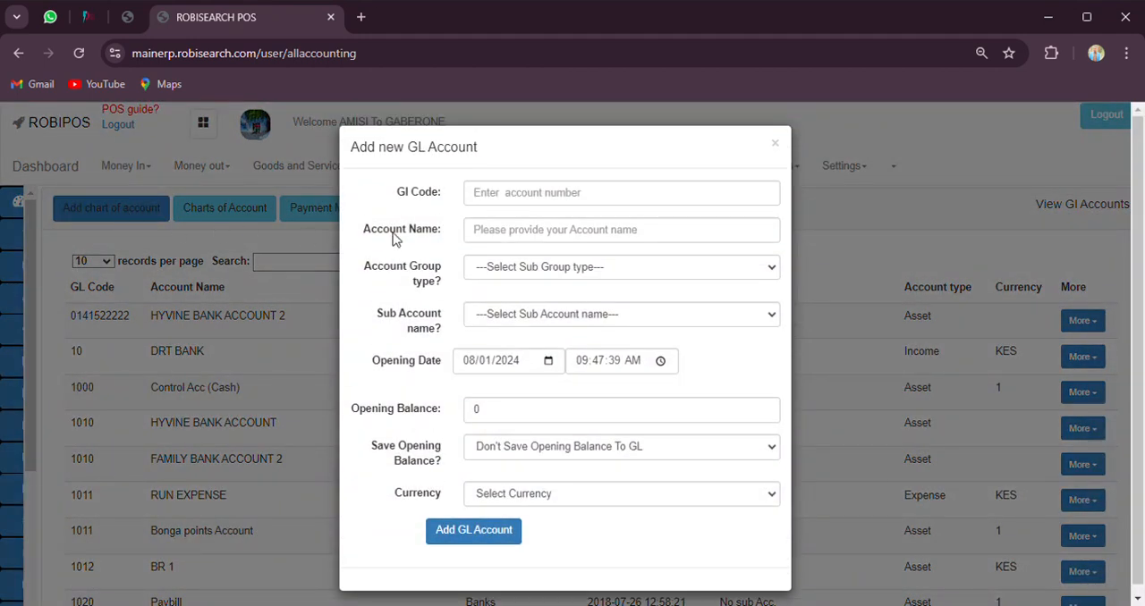
{"action": "left_click", "coordinate": [495, 203]}
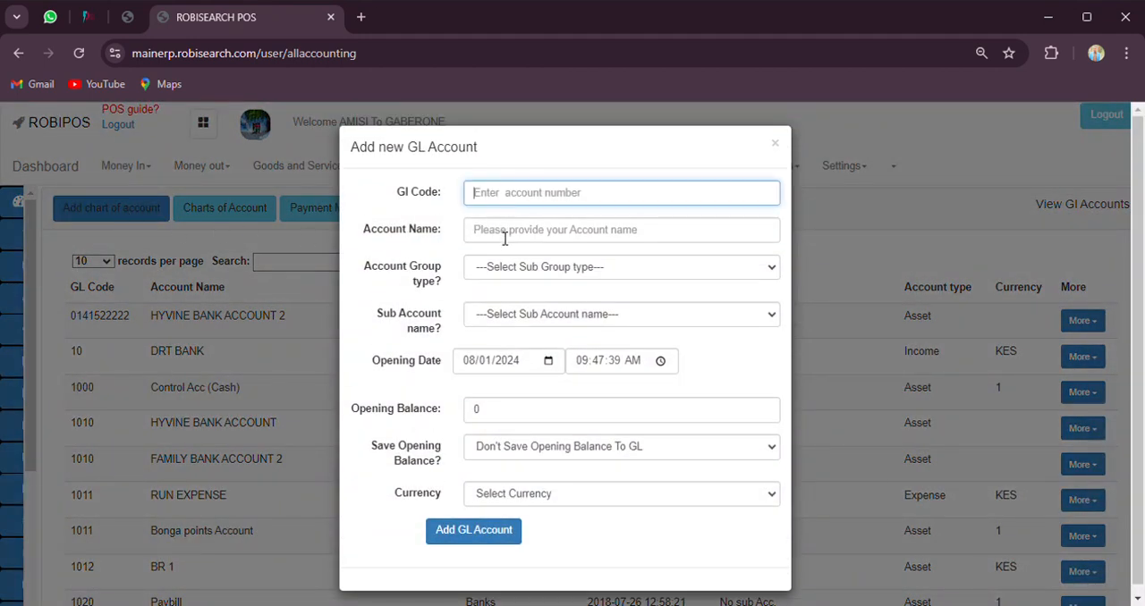
{"action": "left_click", "coordinate": [504, 234]}
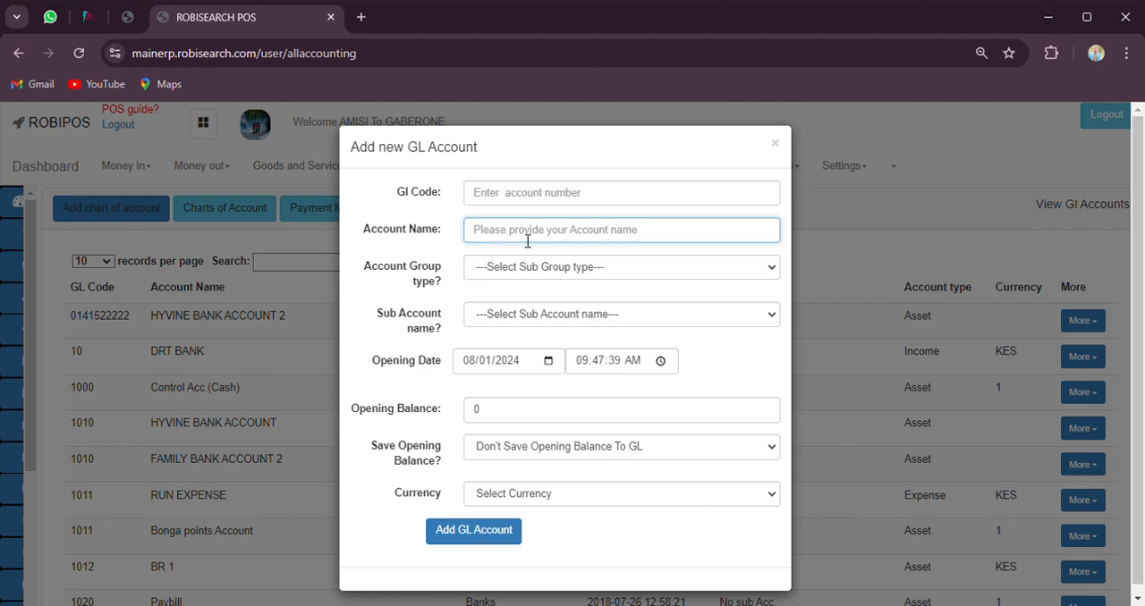
{"action": "left_click", "coordinate": [483, 277]}
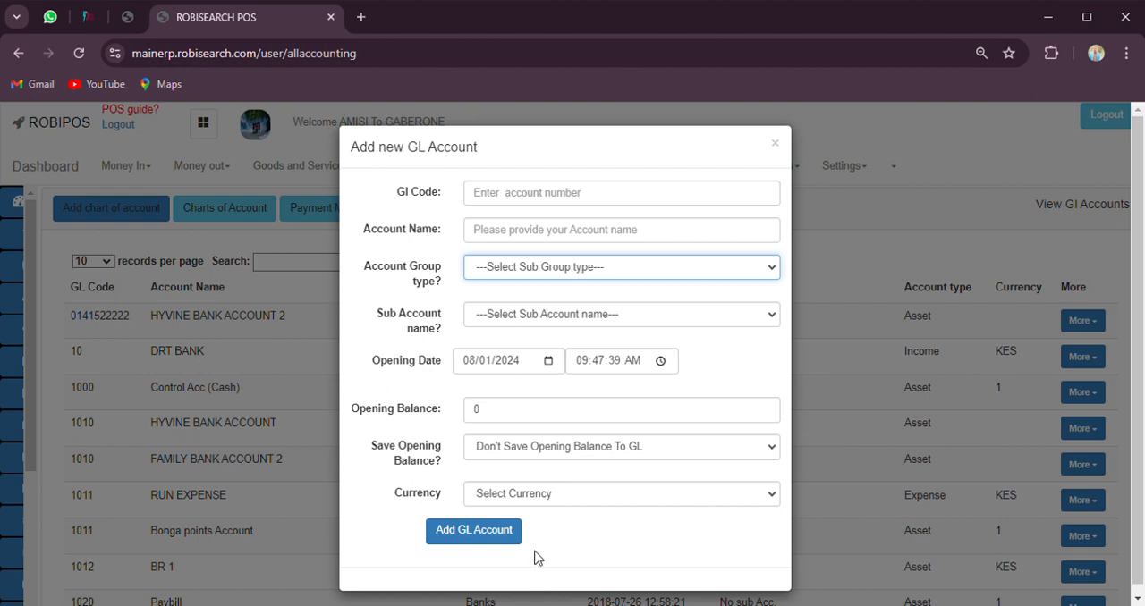
{"action": "left_click", "coordinate": [368, 304]}
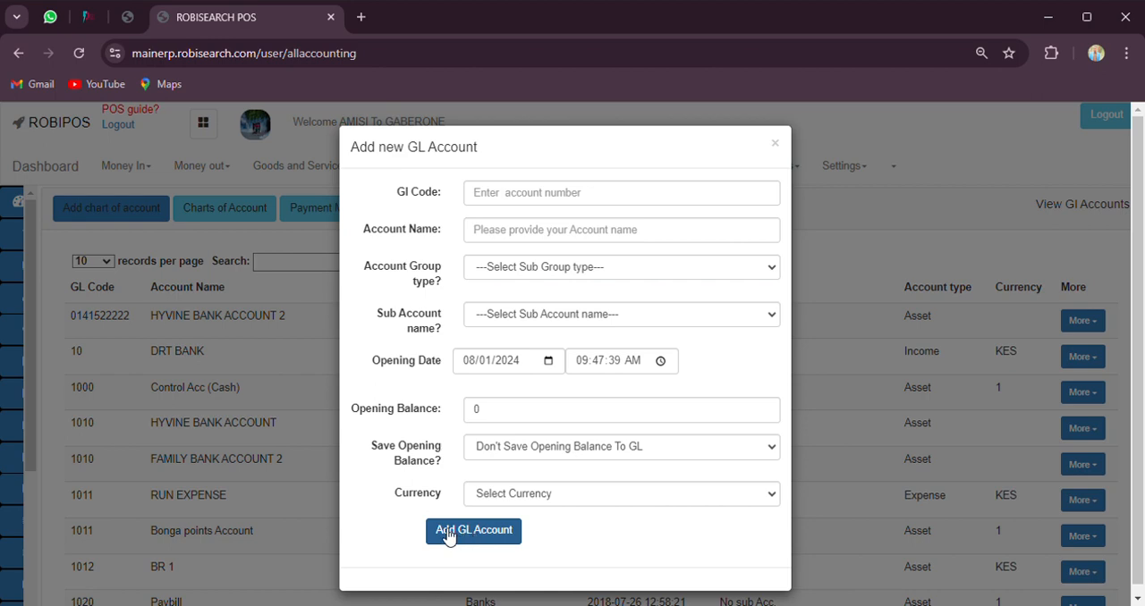
{"action": "left_click", "coordinate": [280, 504]}
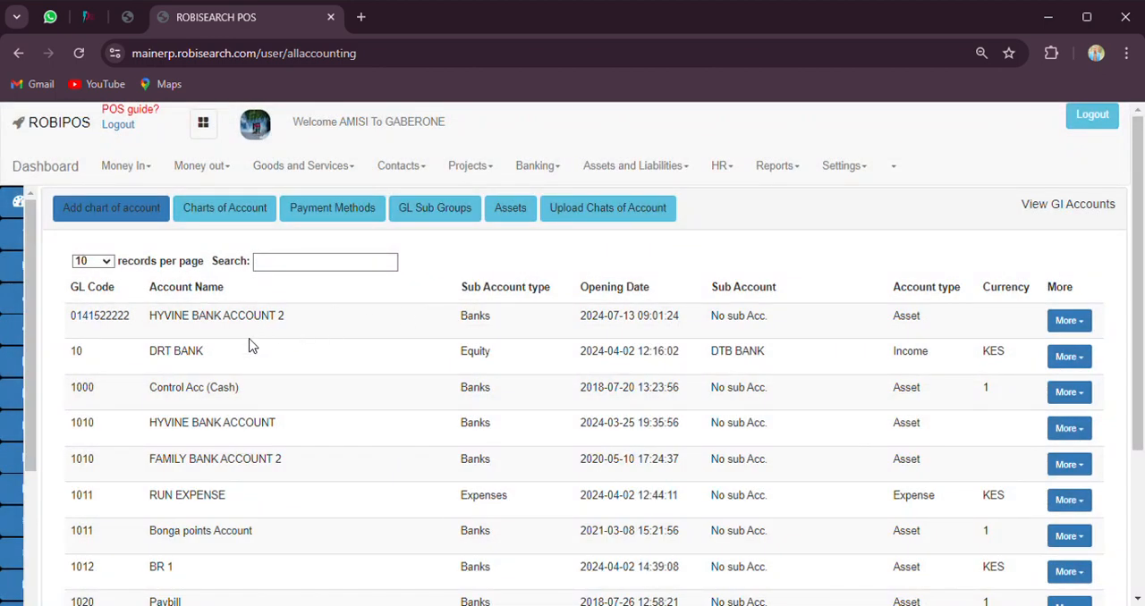
Reload the charts of account list and look over its entries
{"action": "left_click", "coordinate": [255, 209]}
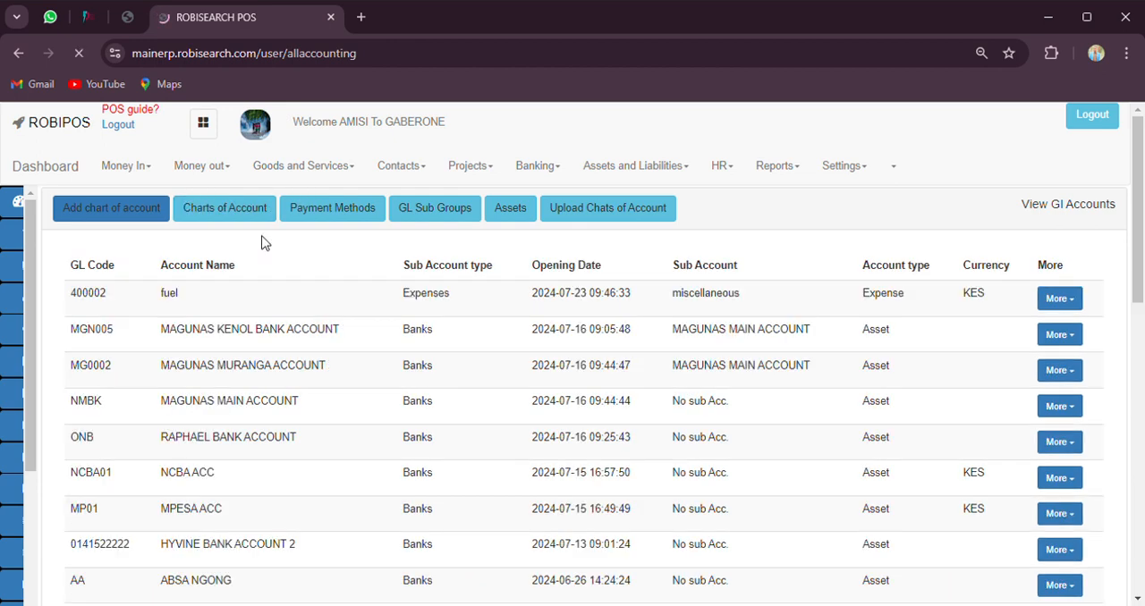
{"action": "scroll", "coordinate": [299, 319], "scroll_direction": "down", "scroll_amount": 2}
{"action": "scroll", "coordinate": [300, 319], "scroll_direction": "up", "scroll_amount": 2}
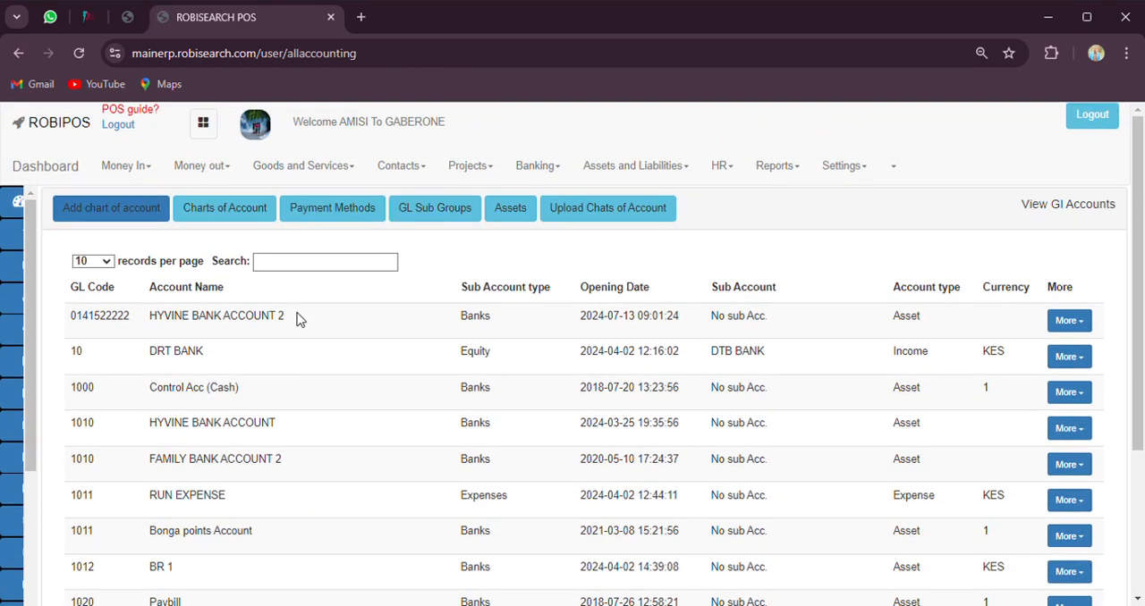
View the payment methods list and the retail sales page with its payment fields
{"action": "left_click", "coordinate": [352, 221]}
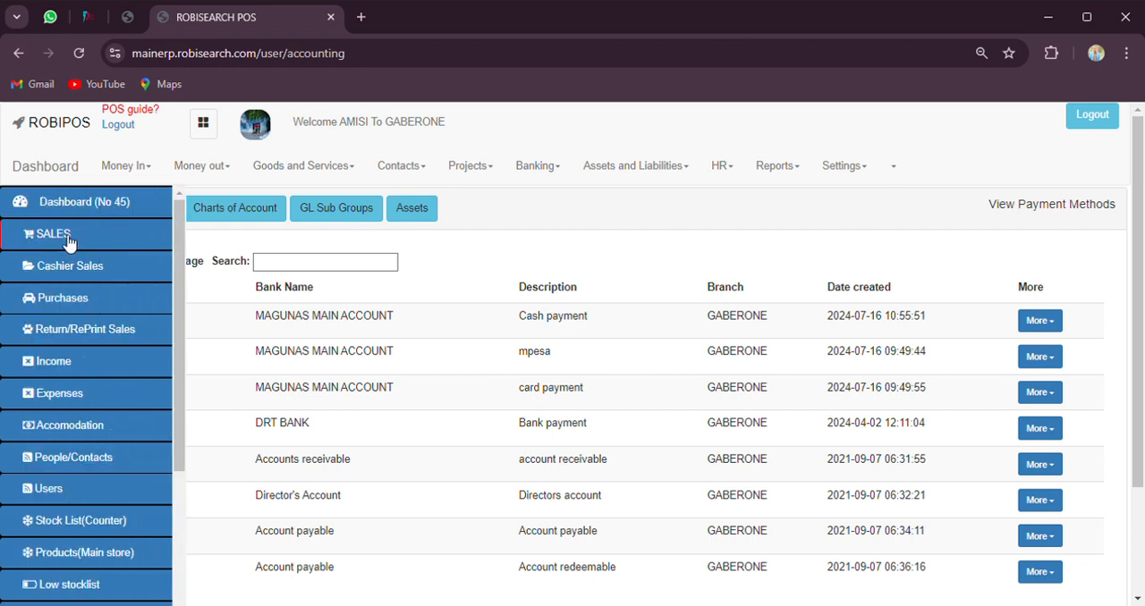
{"action": "left_click", "coordinate": [68, 240]}
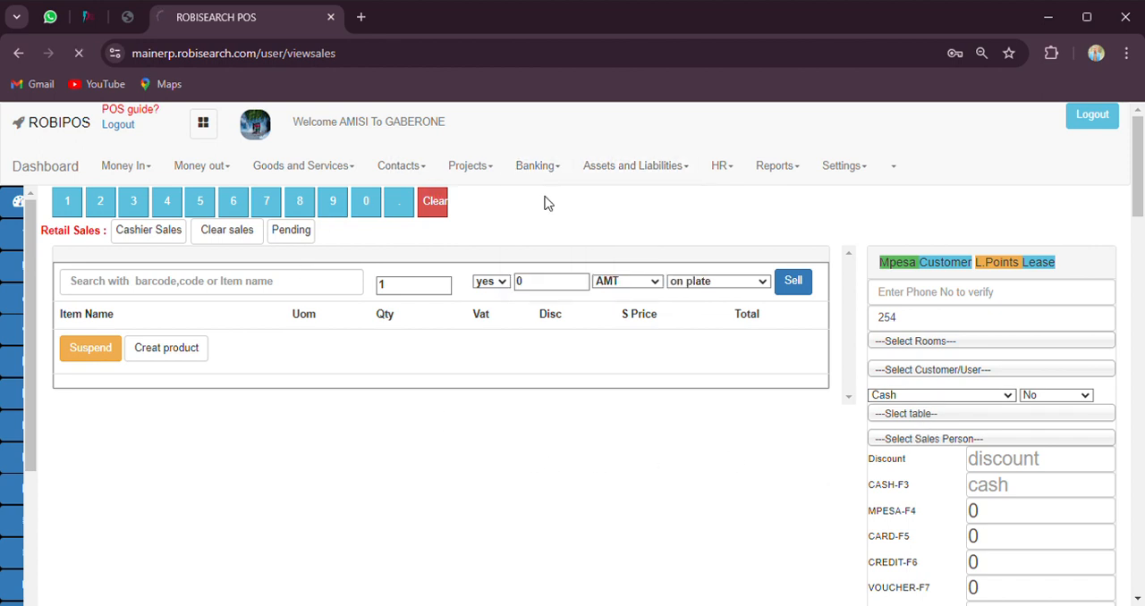
Return to the payment methods and check which bank accounts are linked to cash and mpesa
{"action": "left_click", "coordinate": [295, 219]}
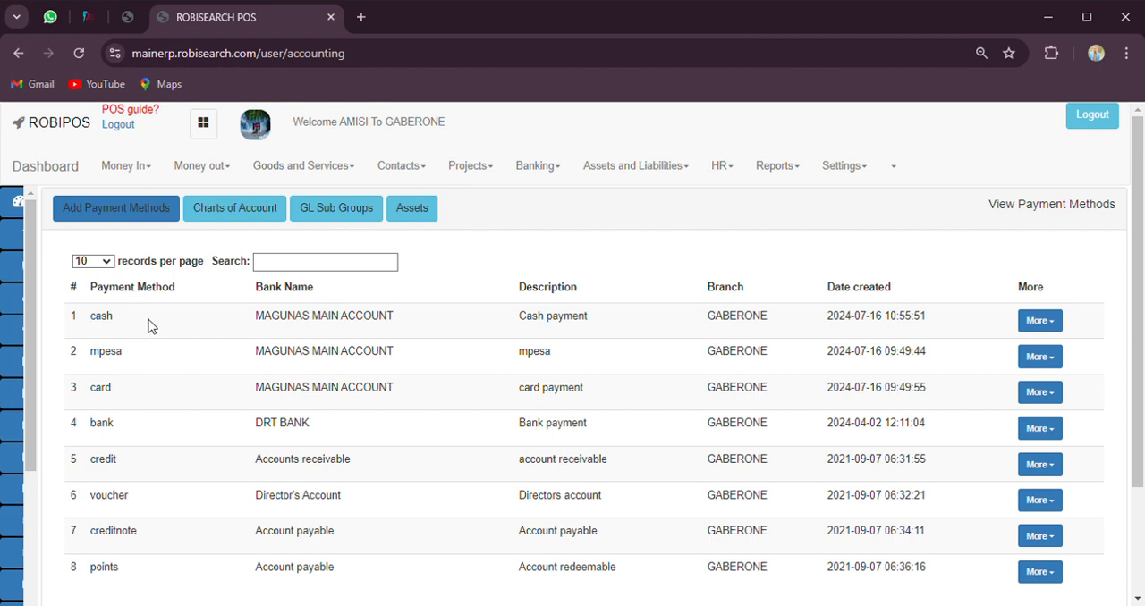
{"action": "double_click", "coordinate": [304, 325]}
{"action": "triple_click", "coordinate": [304, 325]}
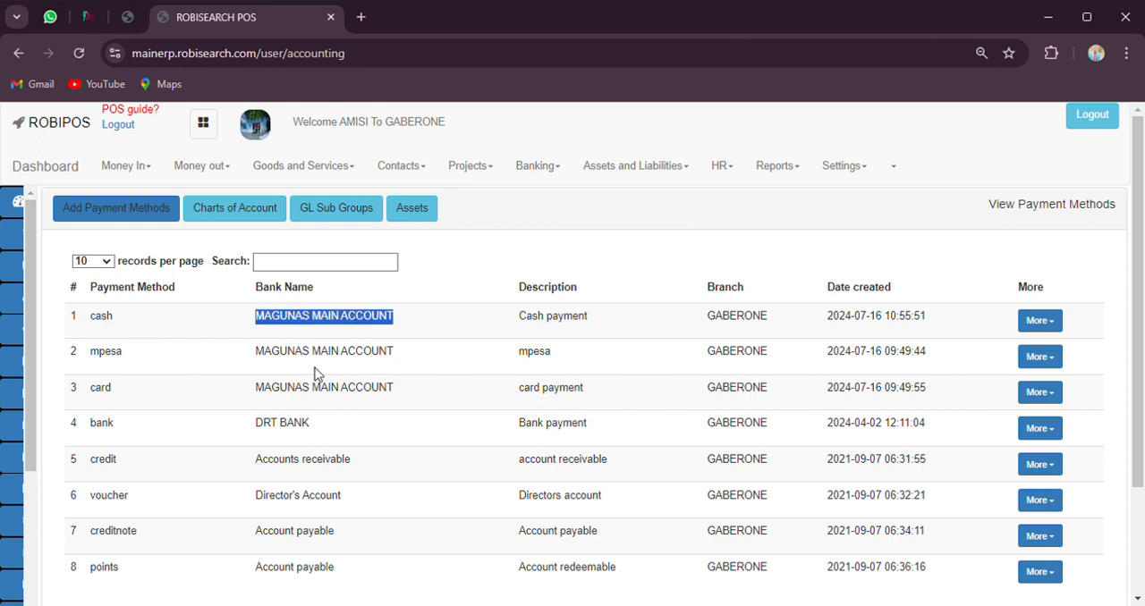
{"action": "double_click", "coordinate": [109, 353]}
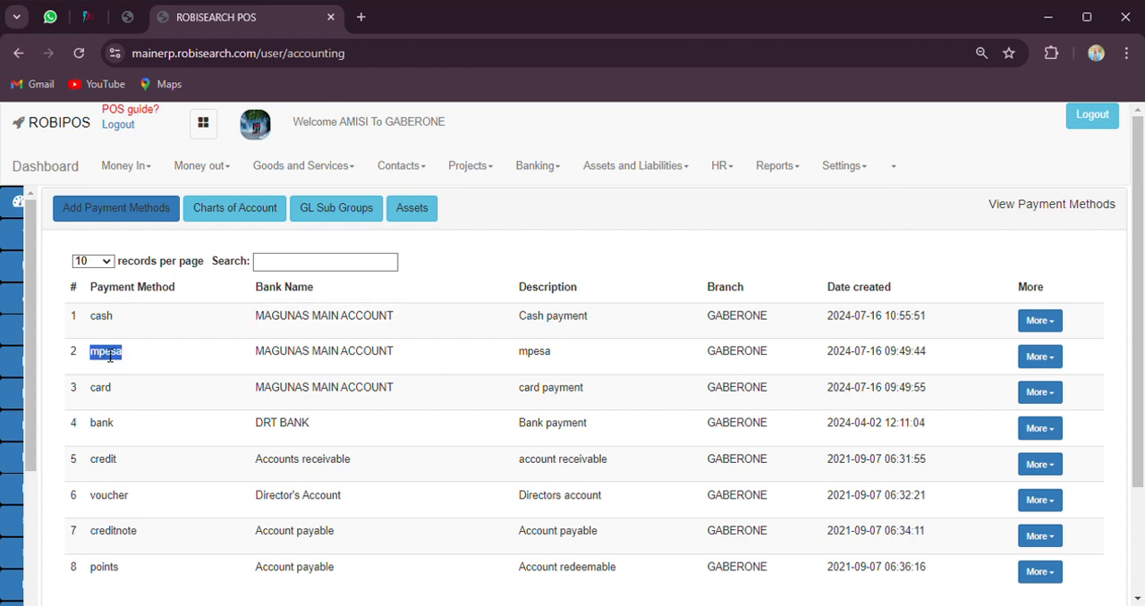
{"action": "double_click", "coordinate": [321, 352]}
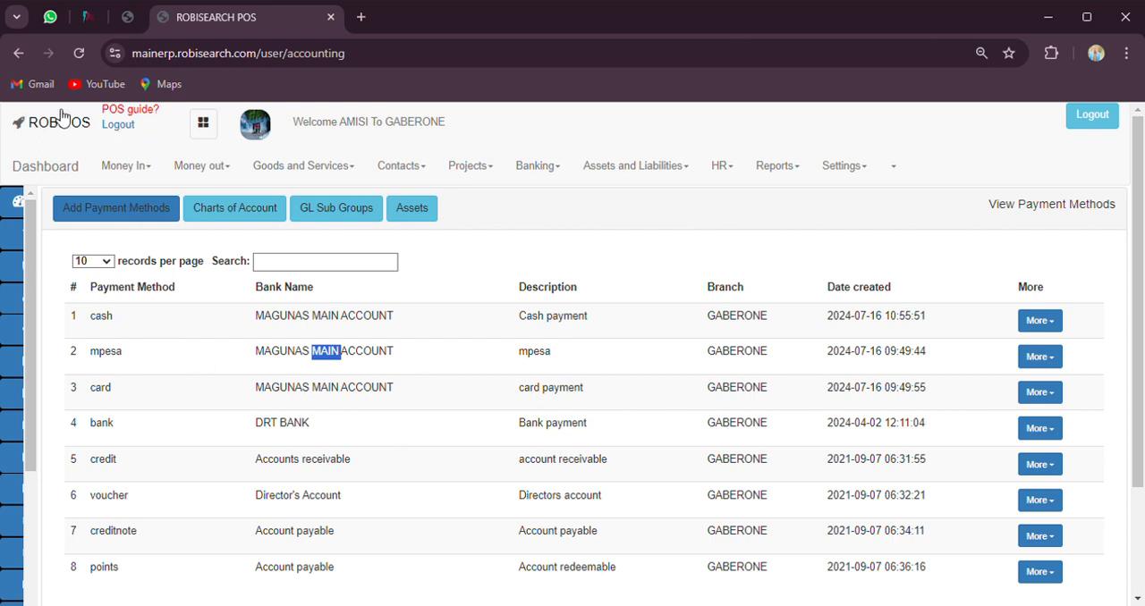
Go back to the charts of accounts, look through the GL sub groups, and leave that list
{"action": "left_click", "coordinate": [19, 53]}
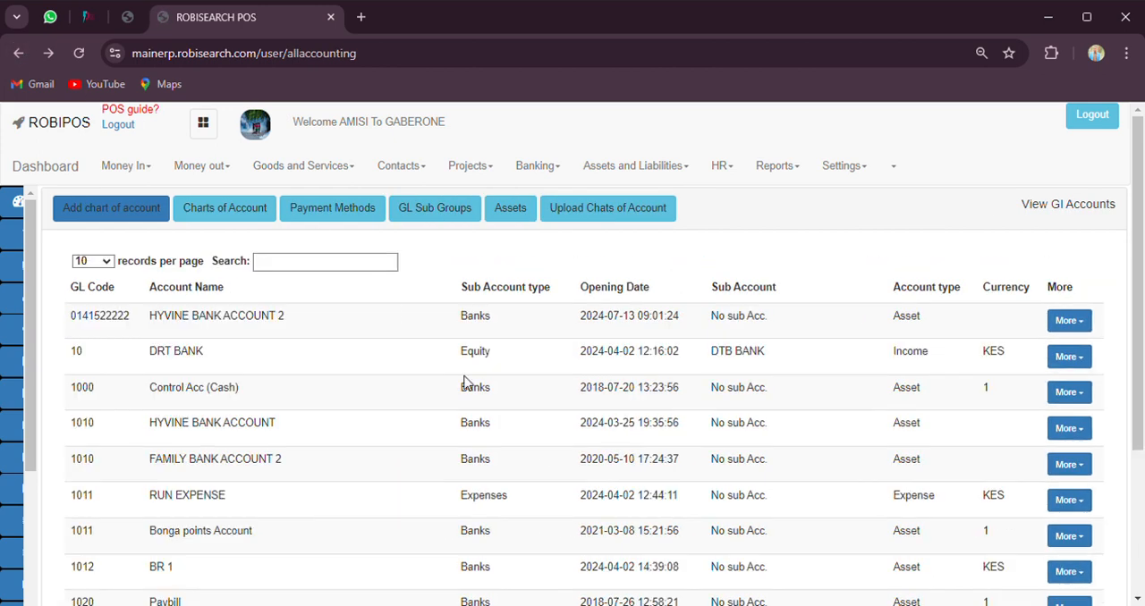
{"action": "left_click", "coordinate": [436, 211]}
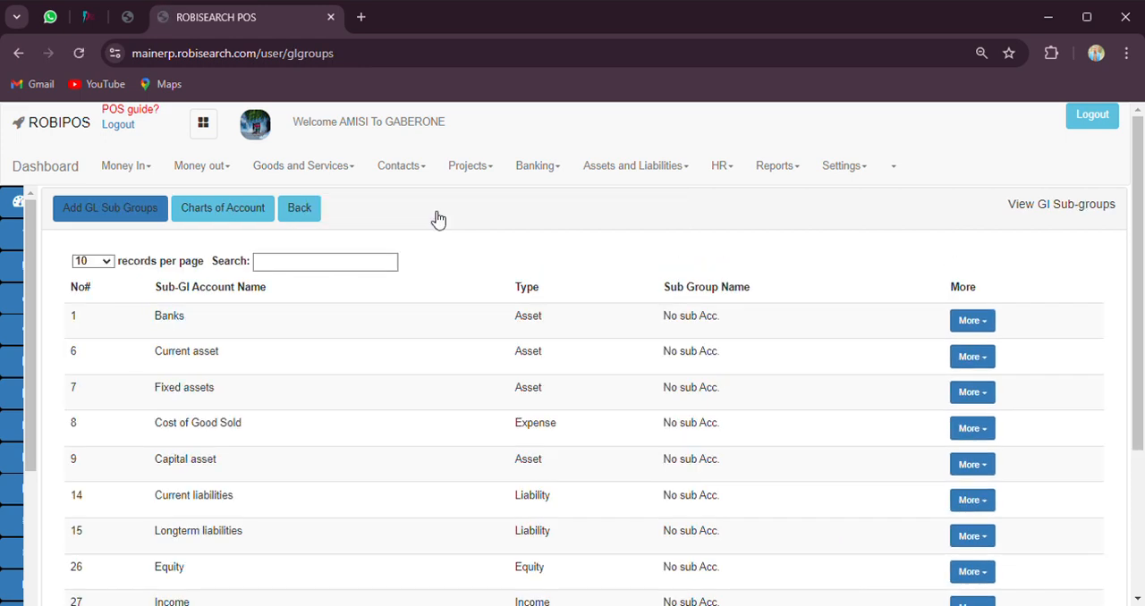
{"action": "scroll", "coordinate": [468, 332], "scroll_direction": "down", "scroll_amount": 2}
{"action": "scroll", "coordinate": [468, 332], "scroll_direction": "up", "scroll_amount": 2}
{"action": "left_click", "coordinate": [301, 213]}
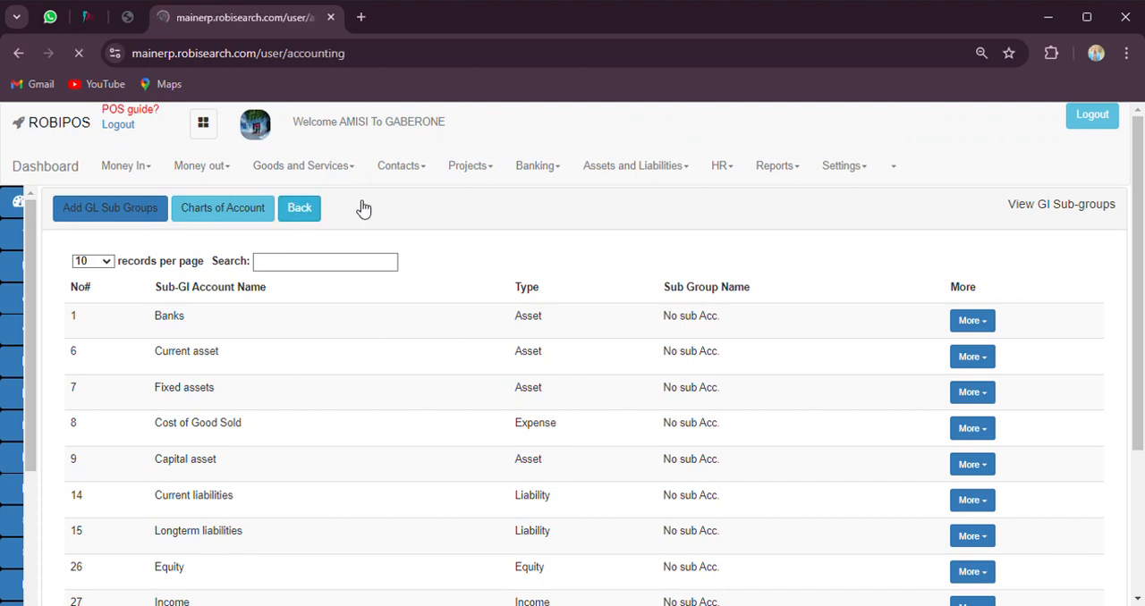
Open the bank transfer form, choose Paybill as the receiving bank and enter an amount of 100
{"action": "left_click", "coordinate": [552, 173]}
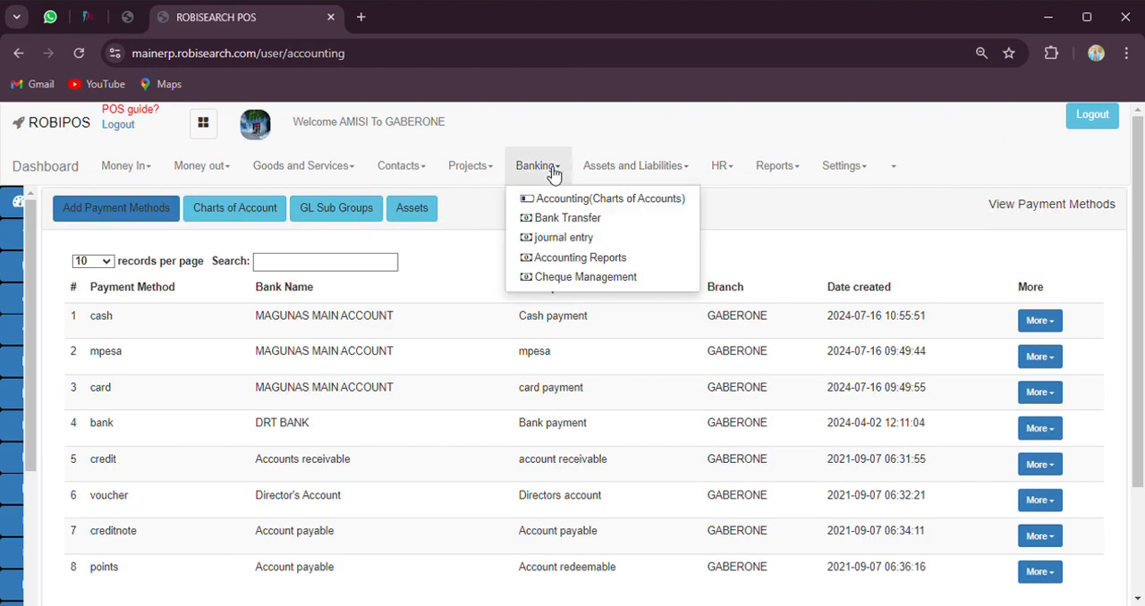
{"action": "left_click", "coordinate": [601, 219]}
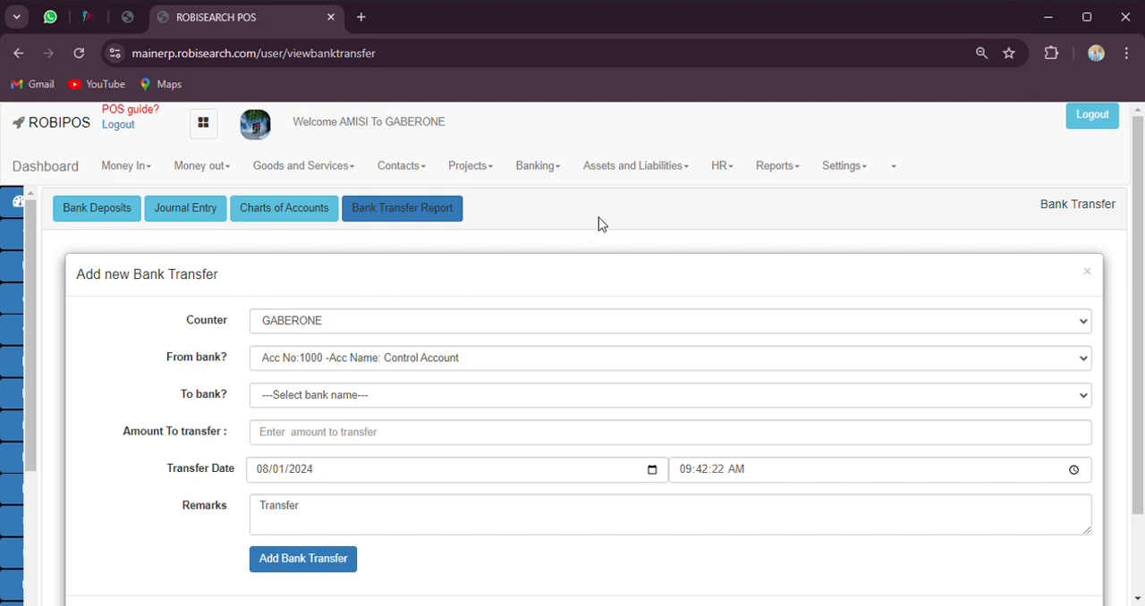
{"action": "left_click", "coordinate": [326, 321]}
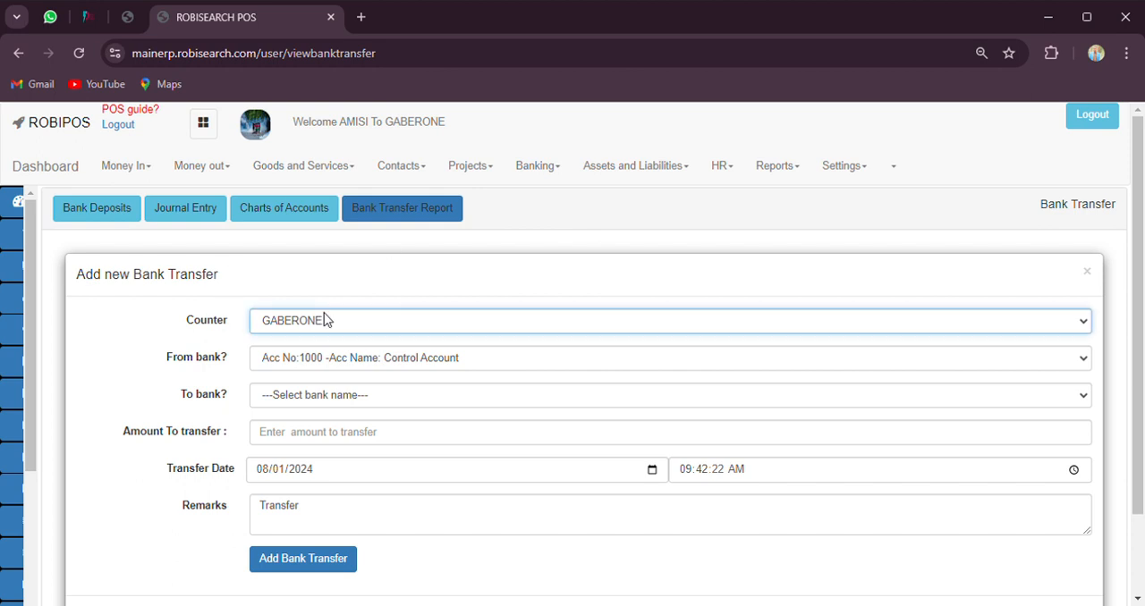
{"action": "left_click", "coordinate": [347, 366]}
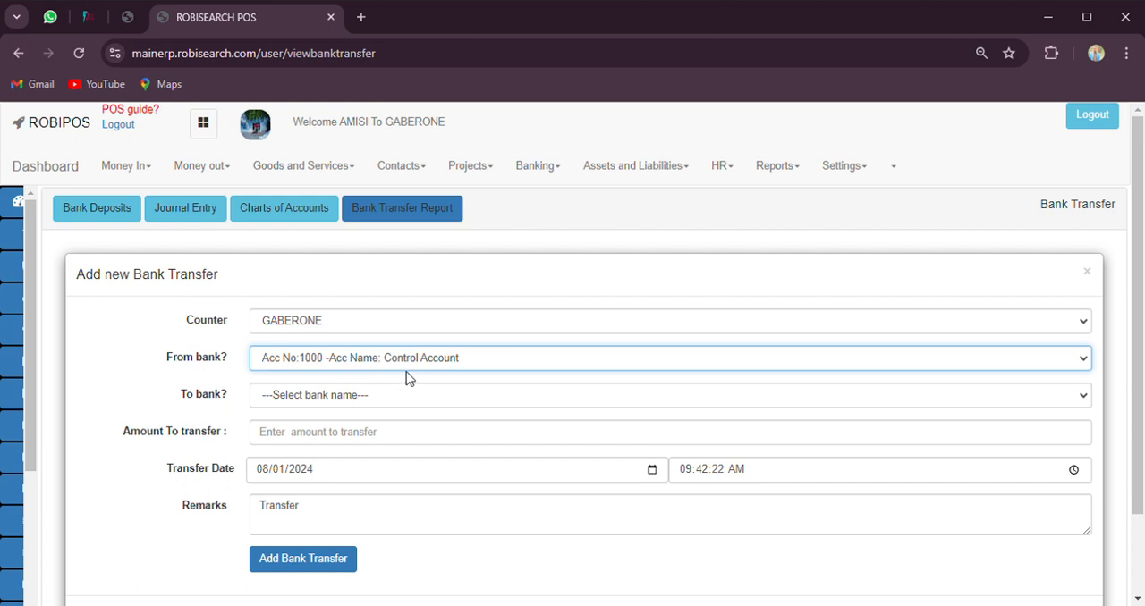
{"action": "left_click", "coordinate": [346, 402]}
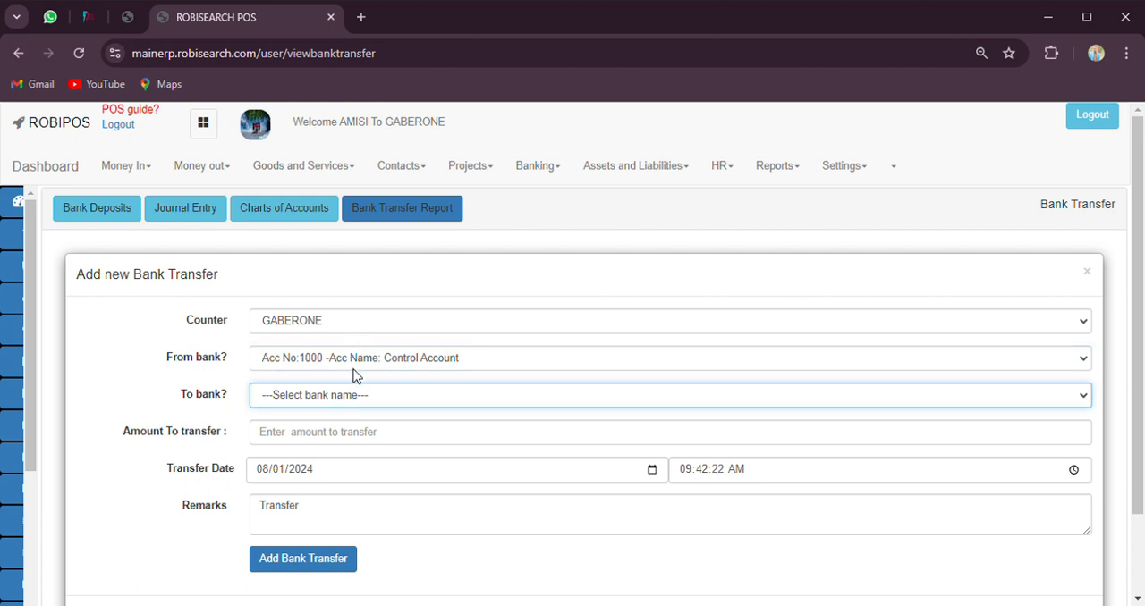
{"action": "left_click", "coordinate": [353, 369]}
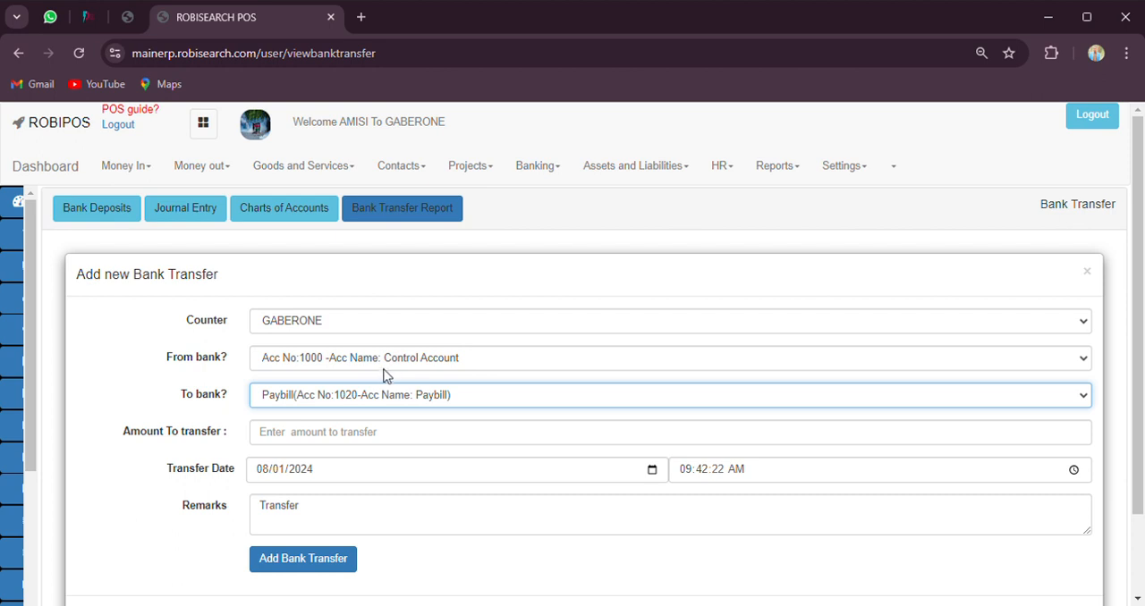
{"action": "left_click", "coordinate": [312, 440]}
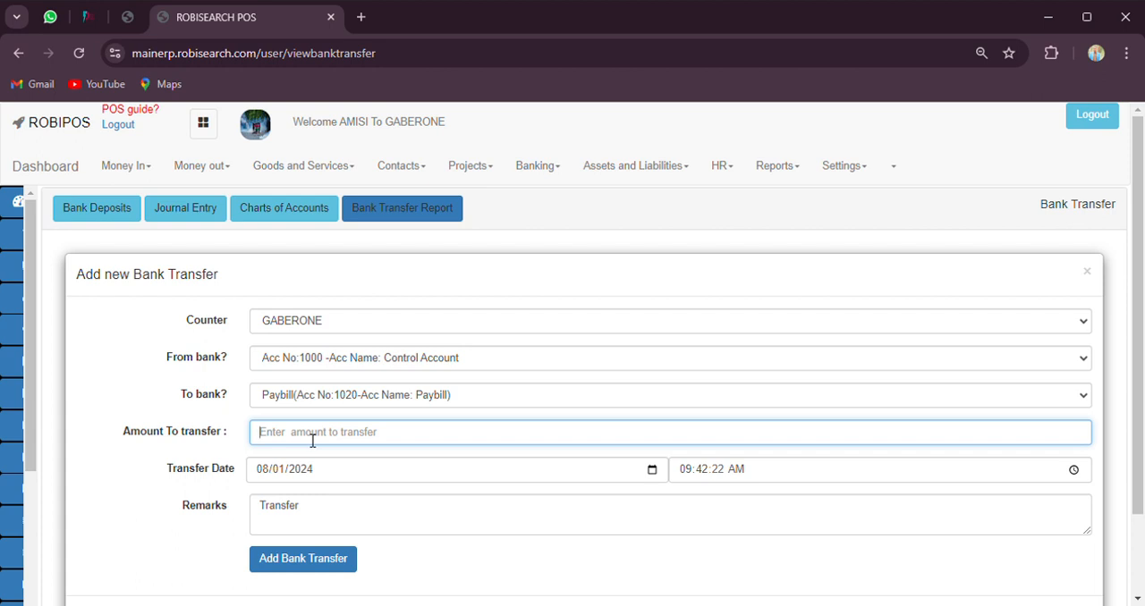
{"action": "type", "text": "100"}
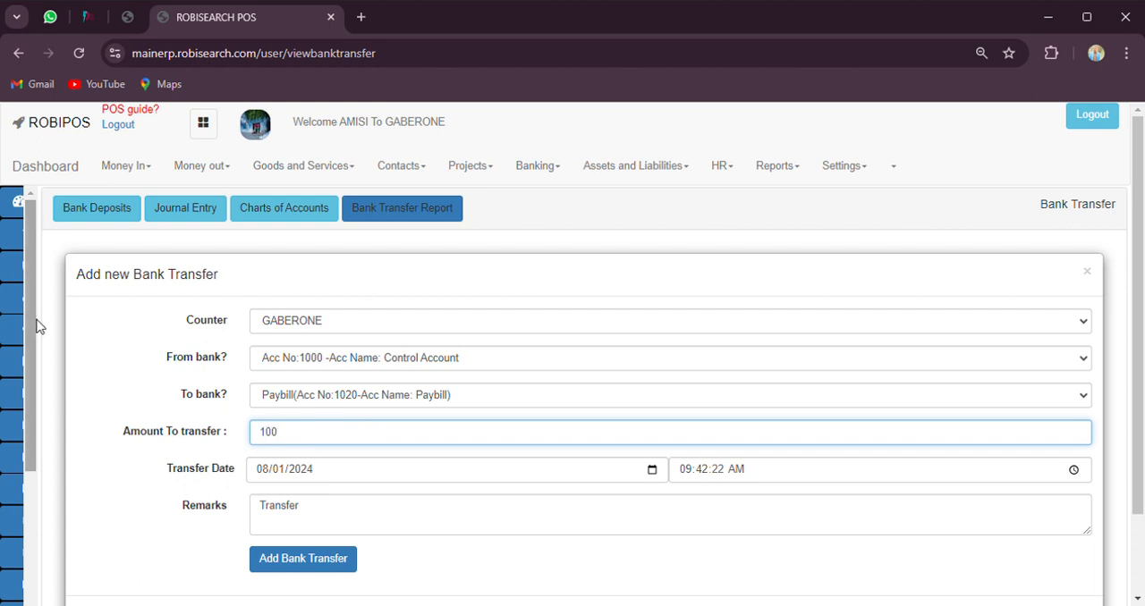
Set the sending bank to MAGUNAS MURANGA ACCOUNT and the receiving bank to MAGUNAS MAIN ACCOUNT
{"action": "left_click", "coordinate": [390, 365]}
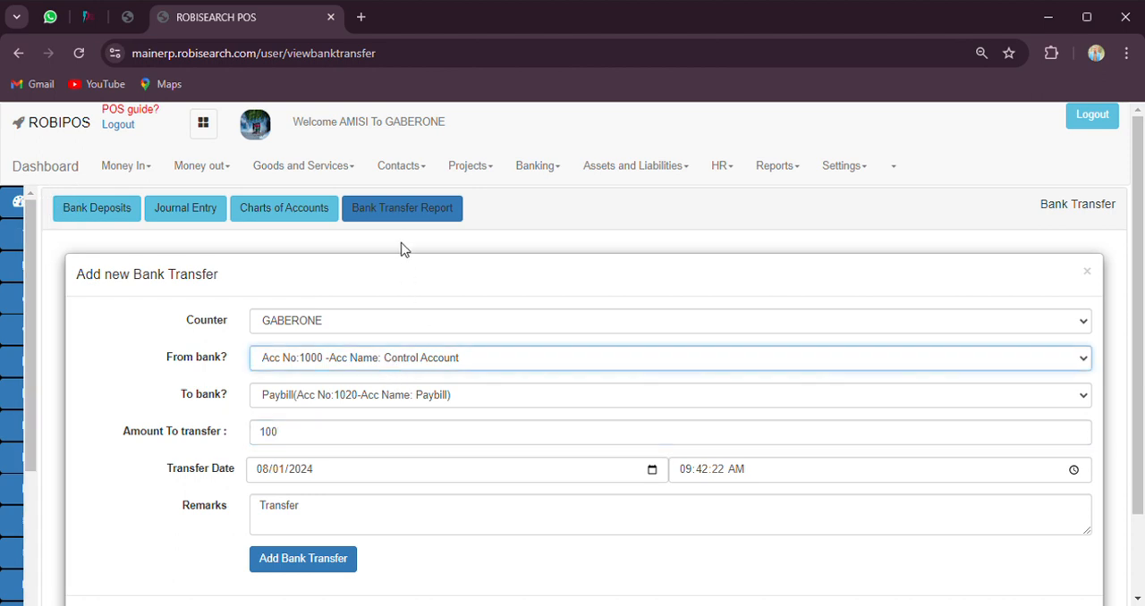
{"action": "left_click", "coordinate": [382, 110]}
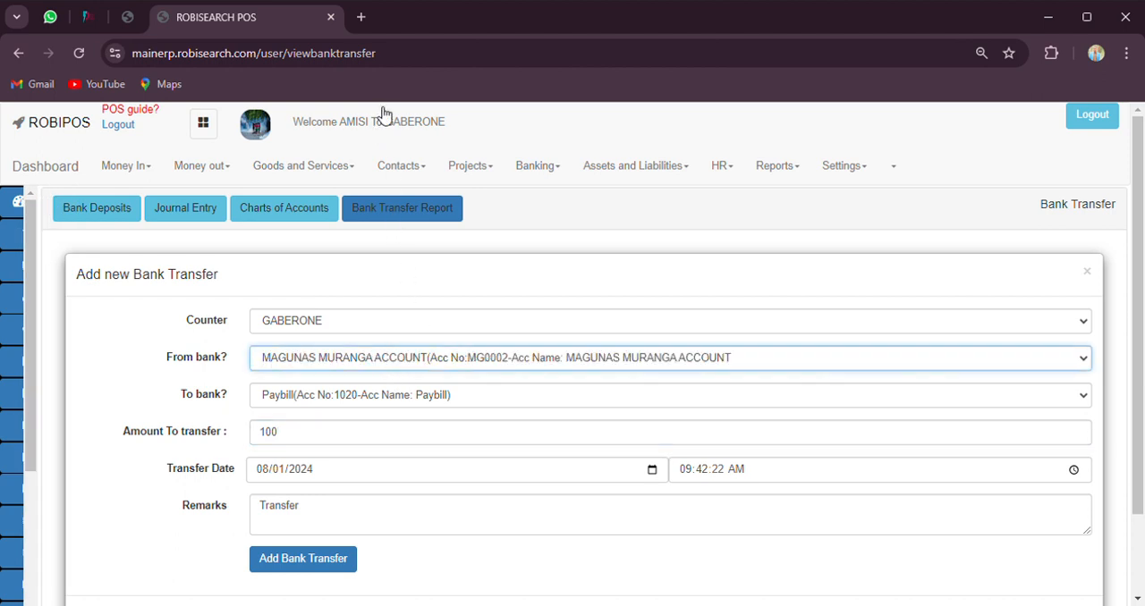
{"action": "left_click", "coordinate": [361, 399]}
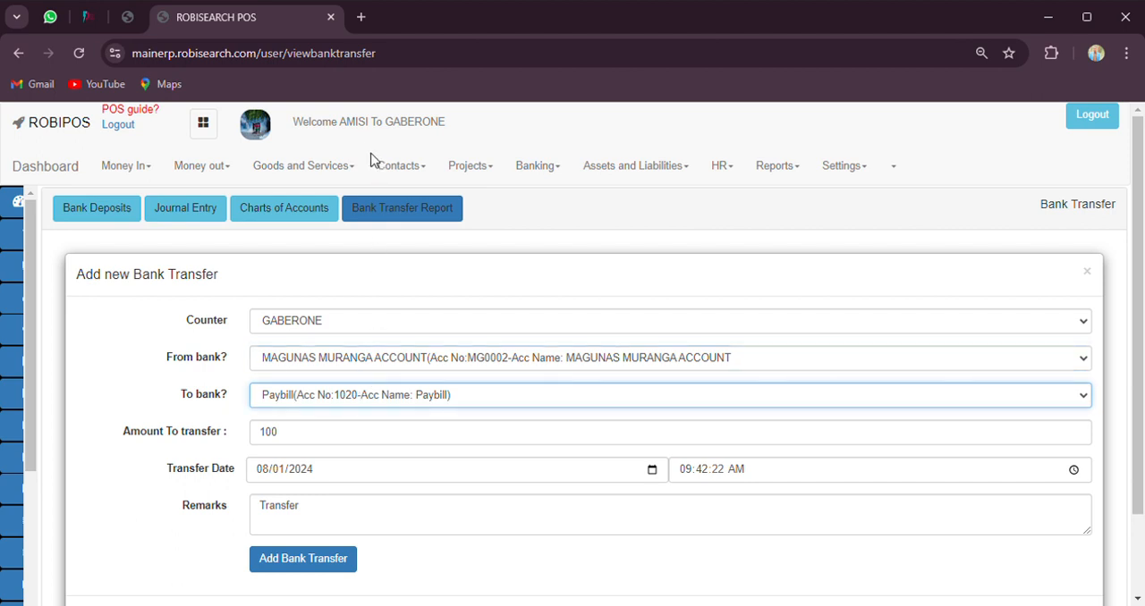
{"action": "left_click", "coordinate": [421, 201]}
Raise the transfer amount to 1000 and submit the bank transfer
{"action": "left_click", "coordinate": [302, 444]}
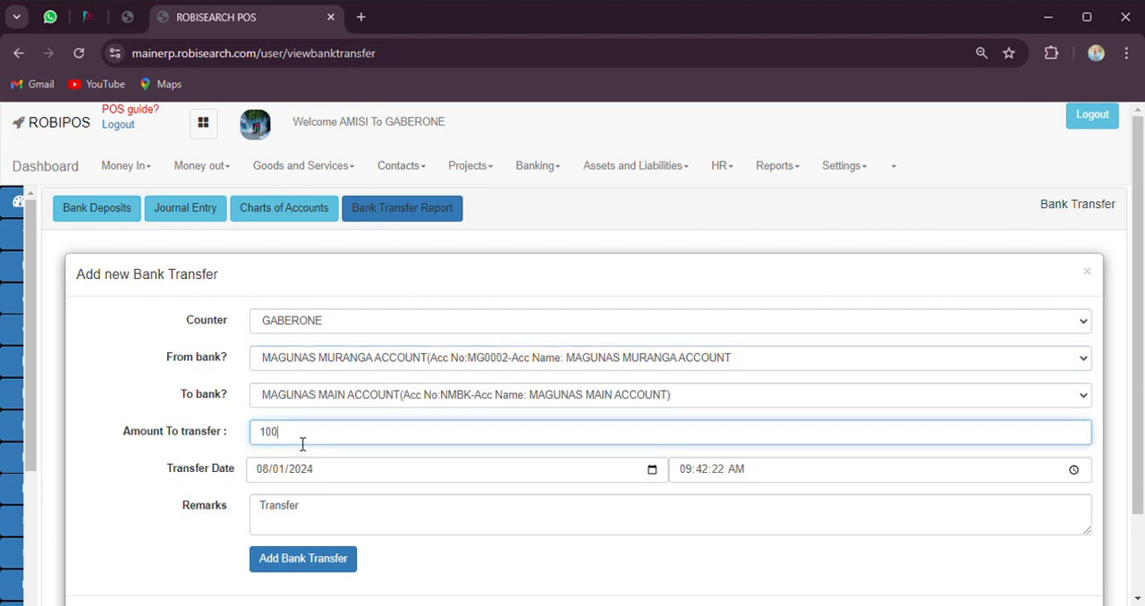
{"action": "type", "text": "0"}
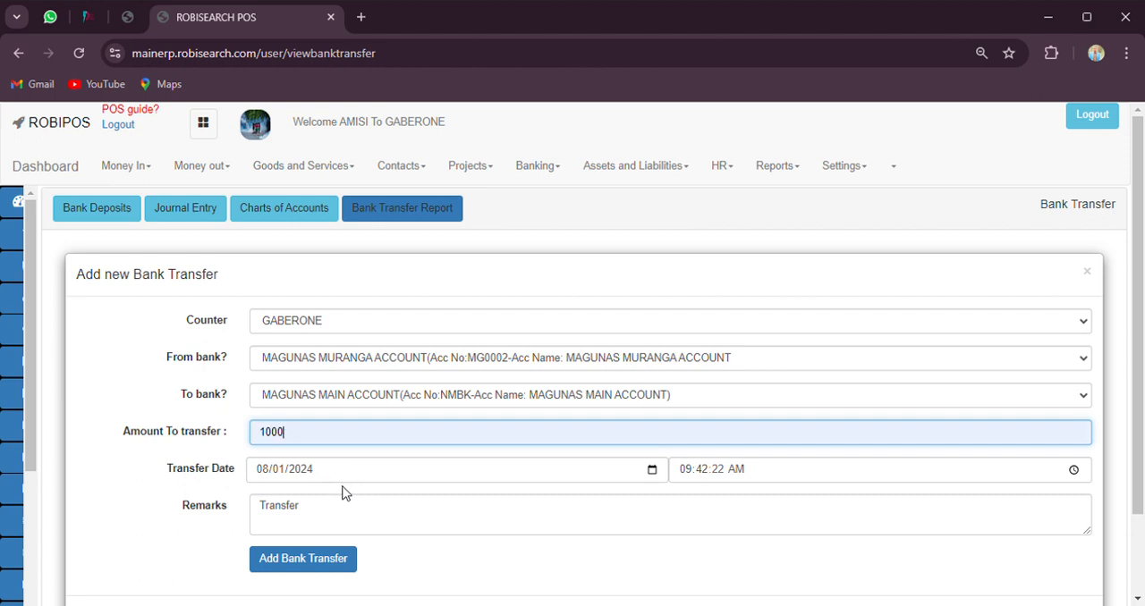
{"action": "left_click", "coordinate": [316, 559]}
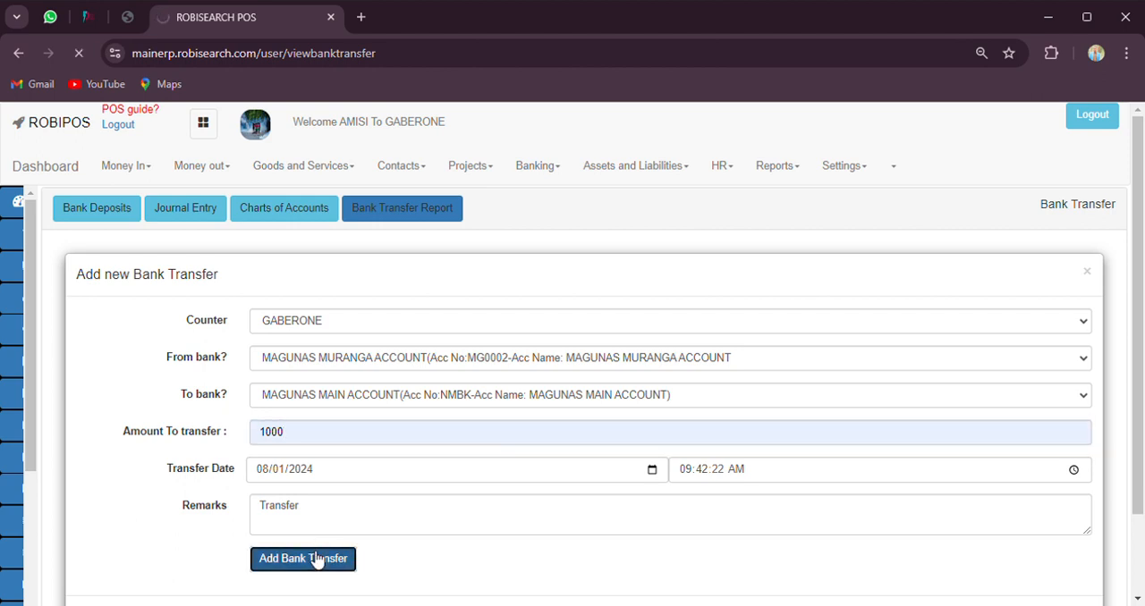
Generate the bank transfer report for the GABERONE counter, covering all banks
{"action": "scroll", "coordinate": [393, 506], "scroll_direction": "down", "scroll_amount": 2}
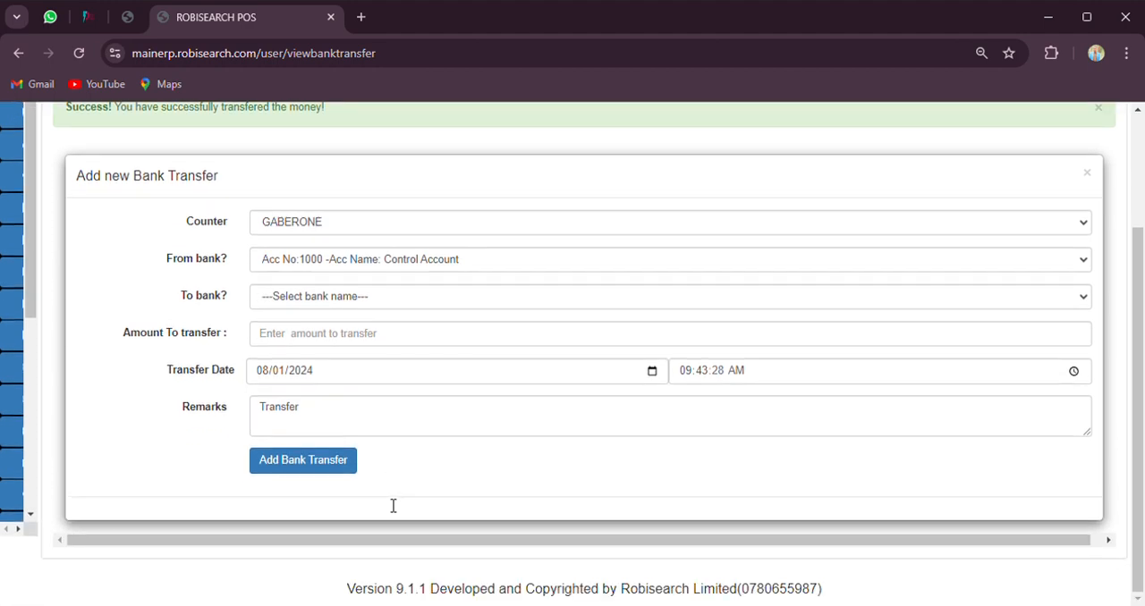
{"action": "scroll", "coordinate": [376, 465], "scroll_direction": "up", "scroll_amount": 2}
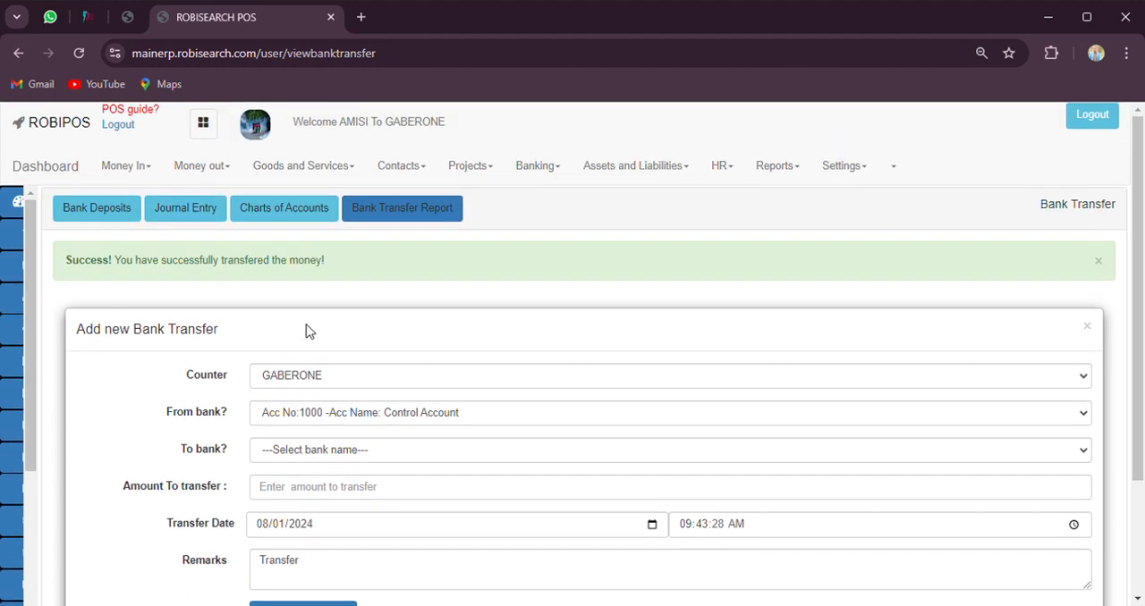
{"action": "left_click", "coordinate": [402, 215]}
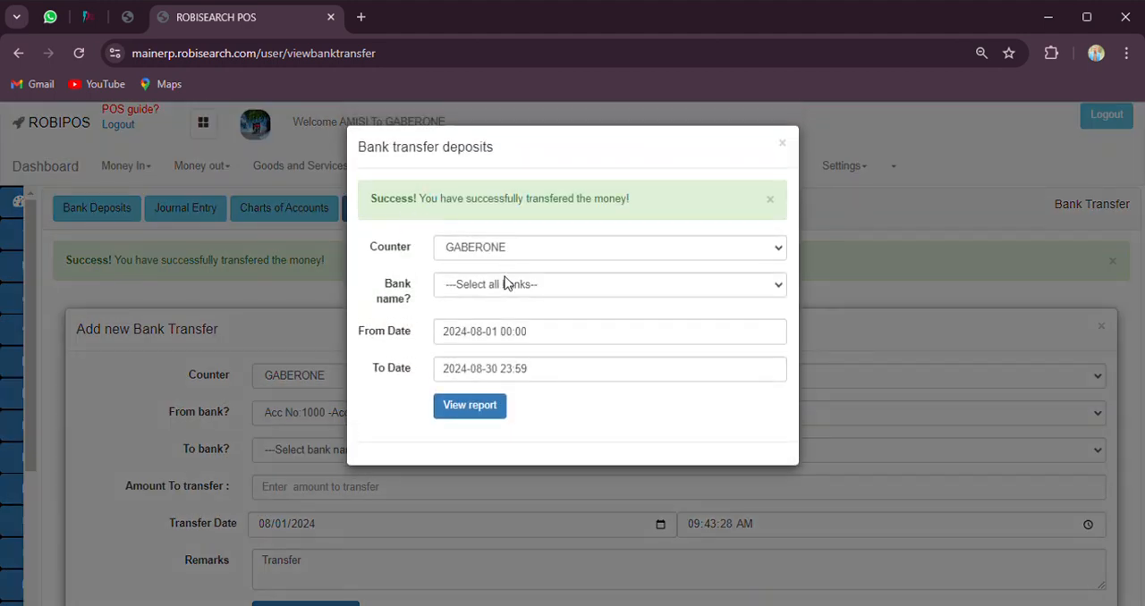
{"action": "left_click", "coordinate": [501, 293]}
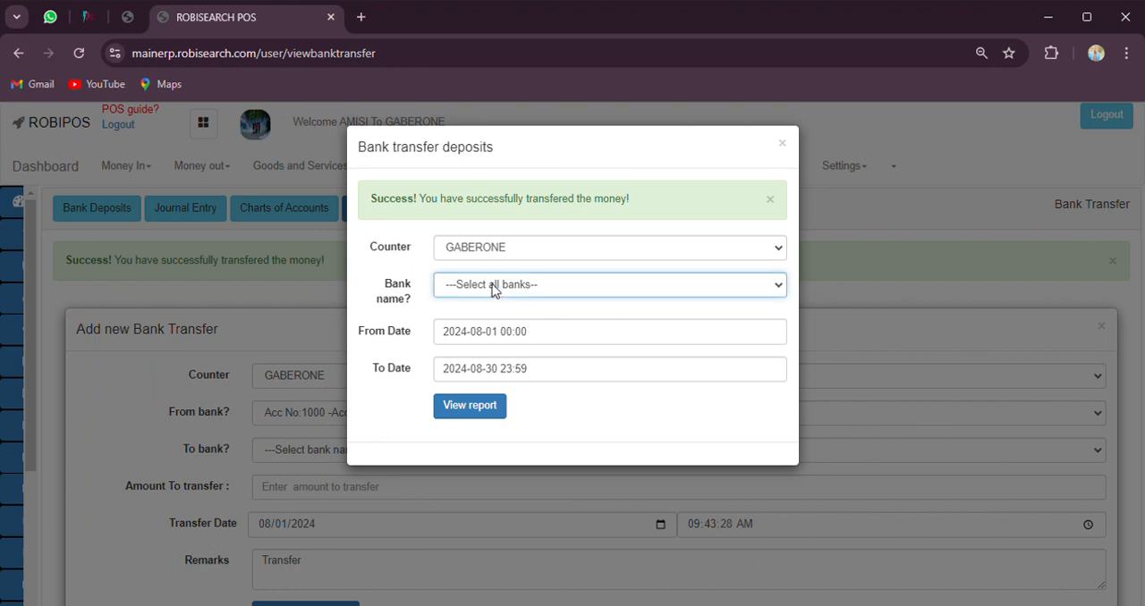
{"action": "left_click", "coordinate": [488, 410]}
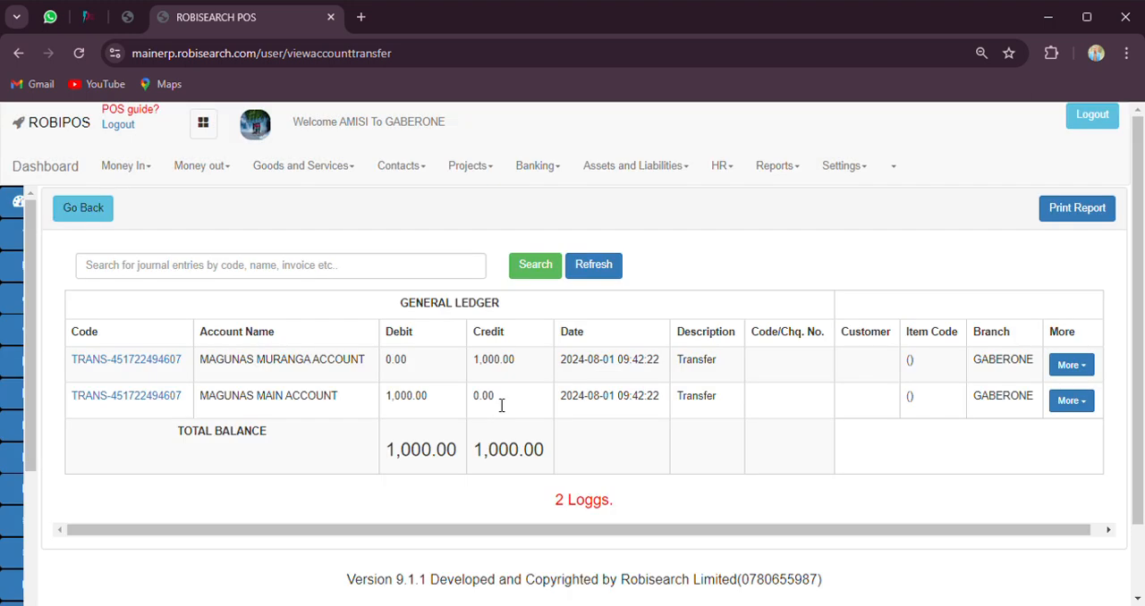
Examine the account names, credit, debit and description of the transfer's ledger entries, and return to the bank transfer form
{"action": "double_click", "coordinate": [291, 359]}
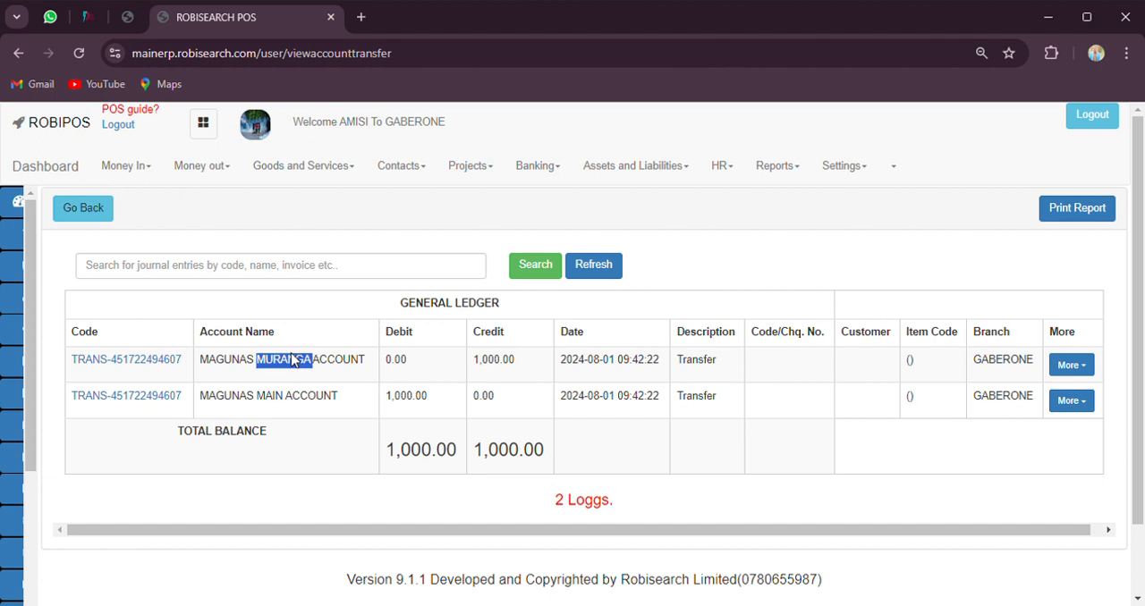
{"action": "triple_click", "coordinate": [292, 359]}
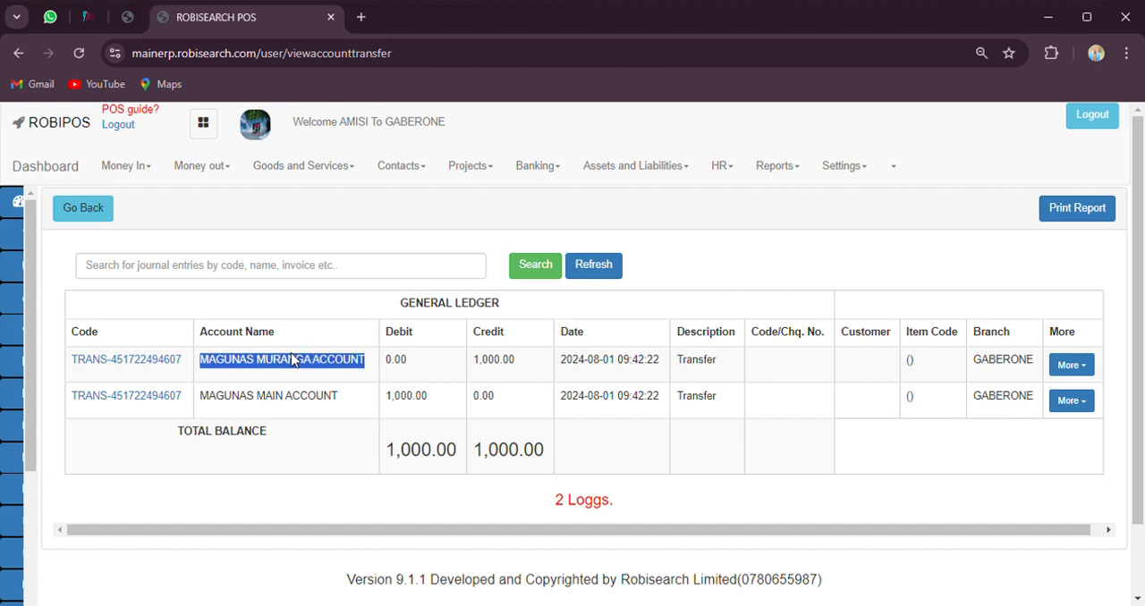
{"action": "double_click", "coordinate": [505, 366]}
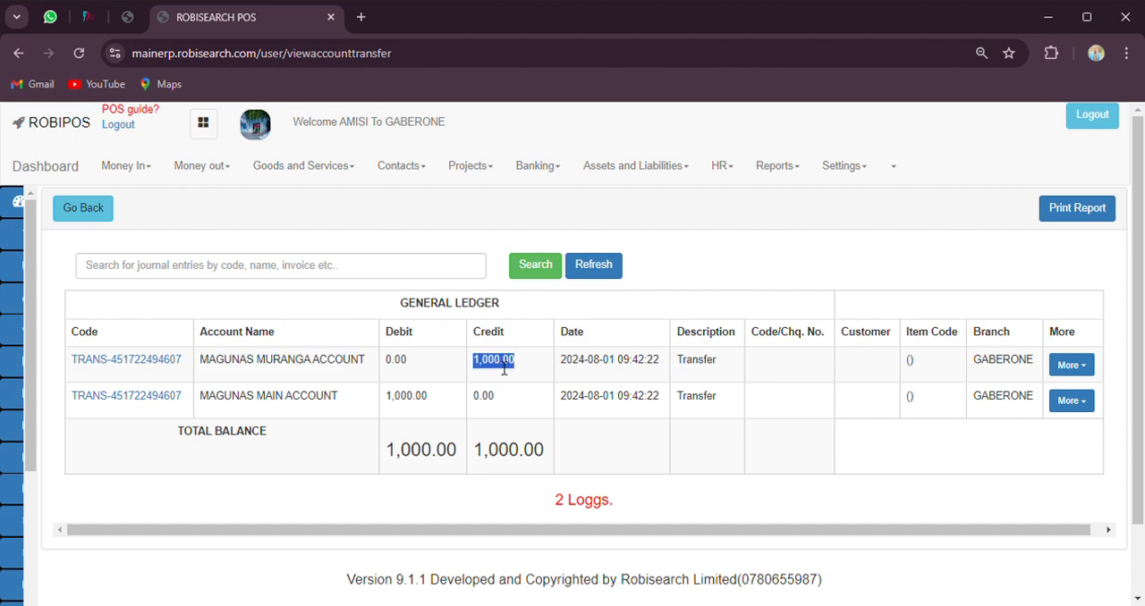
{"action": "double_click", "coordinate": [398, 403]}
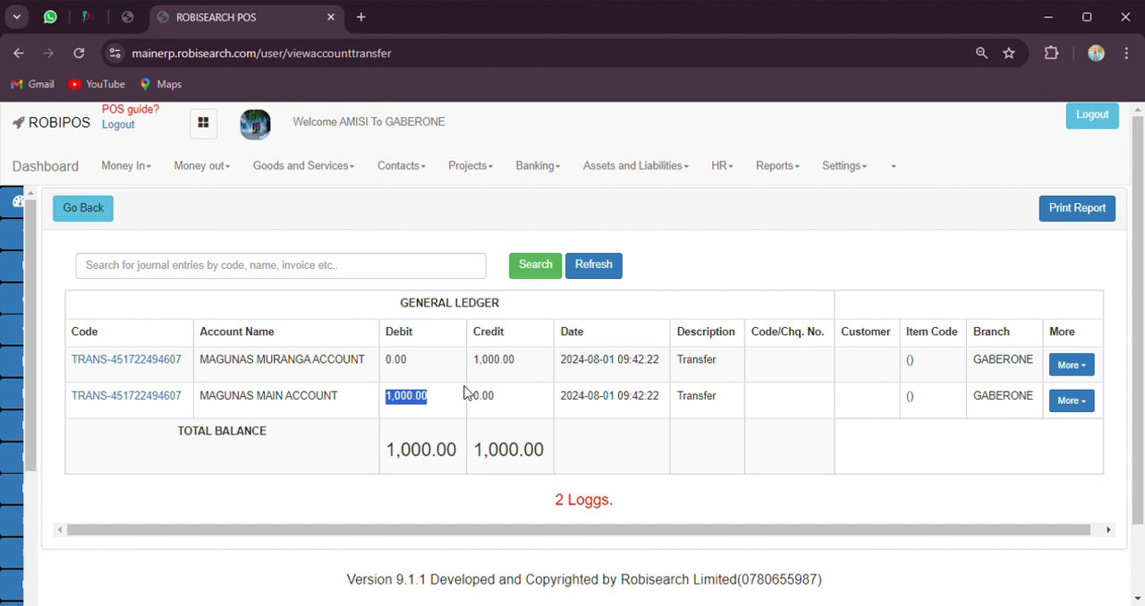
{"action": "double_click", "coordinate": [709, 362]}
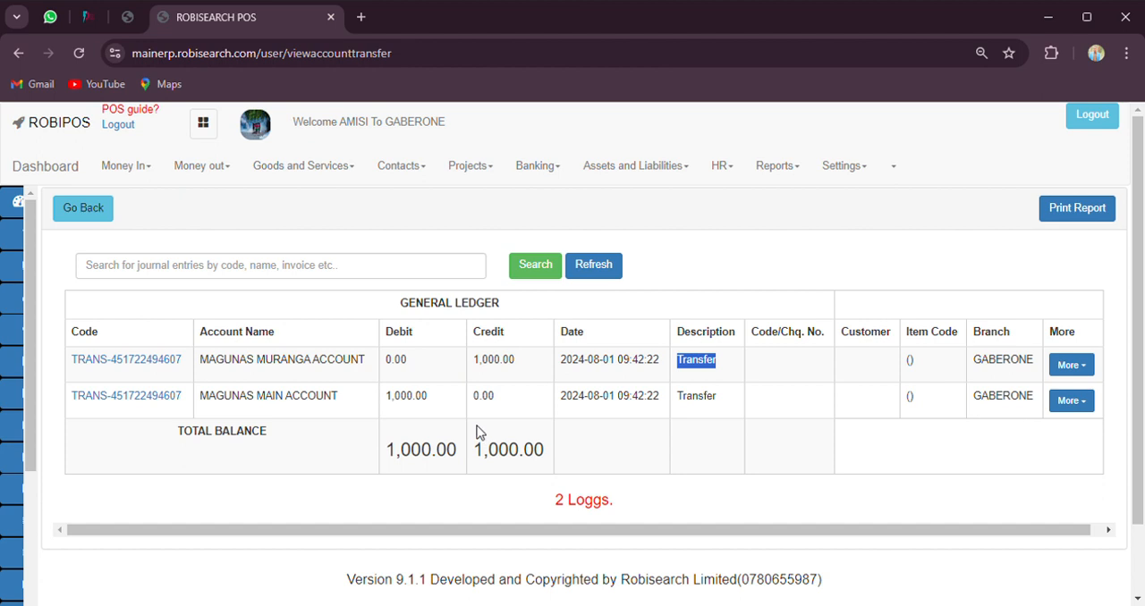
{"action": "left_click", "coordinate": [82, 212]}
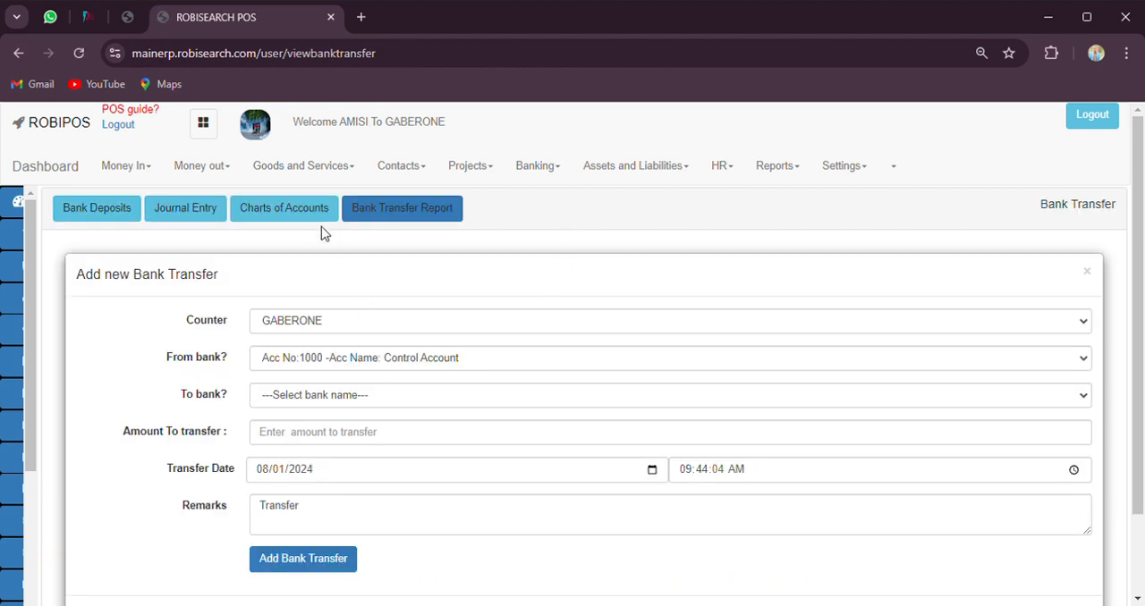
Open the journal entry list from the banking section
{"action": "left_click", "coordinate": [534, 168]}
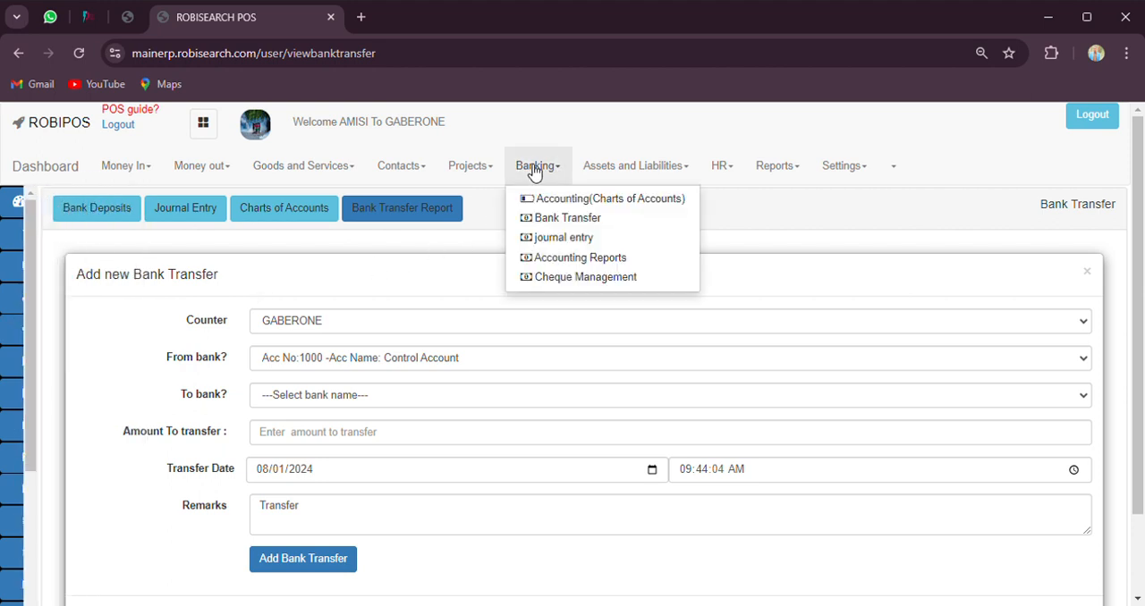
{"action": "left_click", "coordinate": [558, 239]}
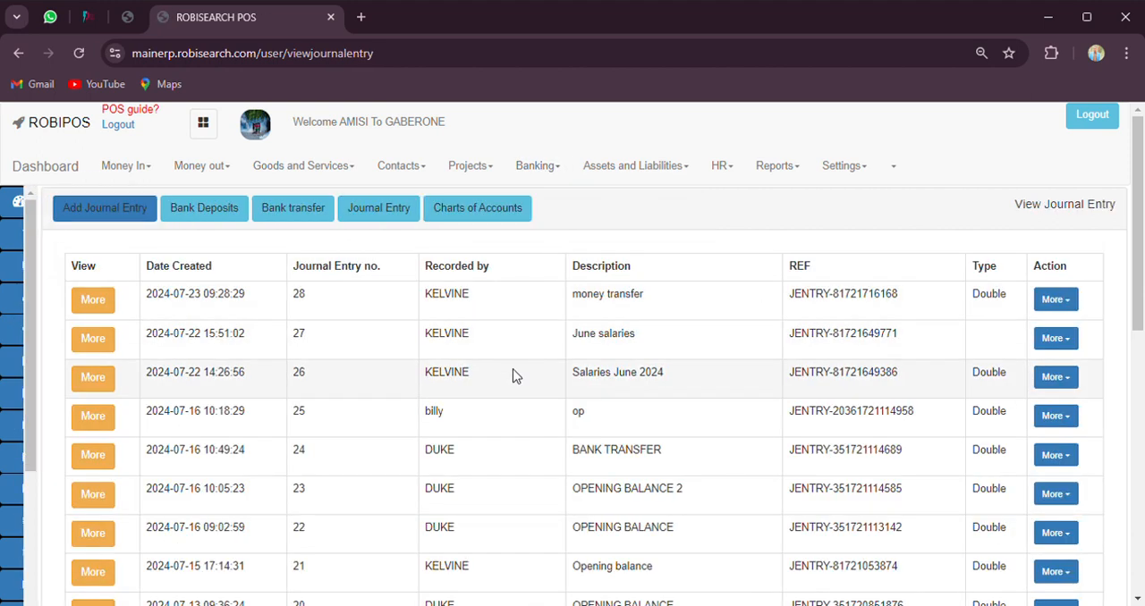
{"action": "mouse_move", "coordinate": [131, 241]}
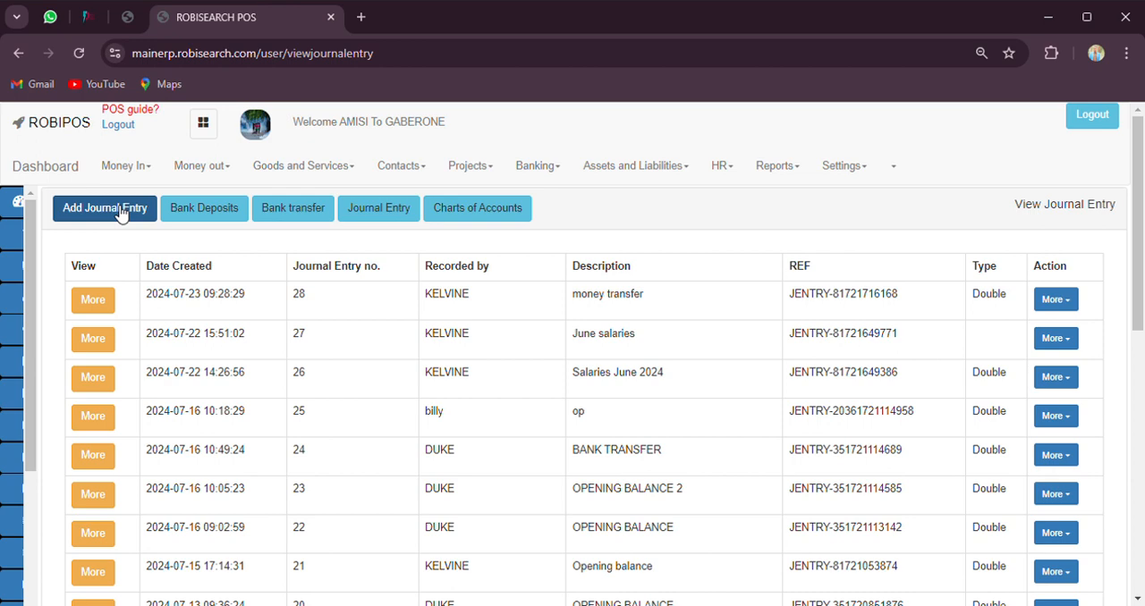
Create a double-entry journal entry titled "opening balance" with KES as the currency
{"action": "left_click", "coordinate": [121, 215]}
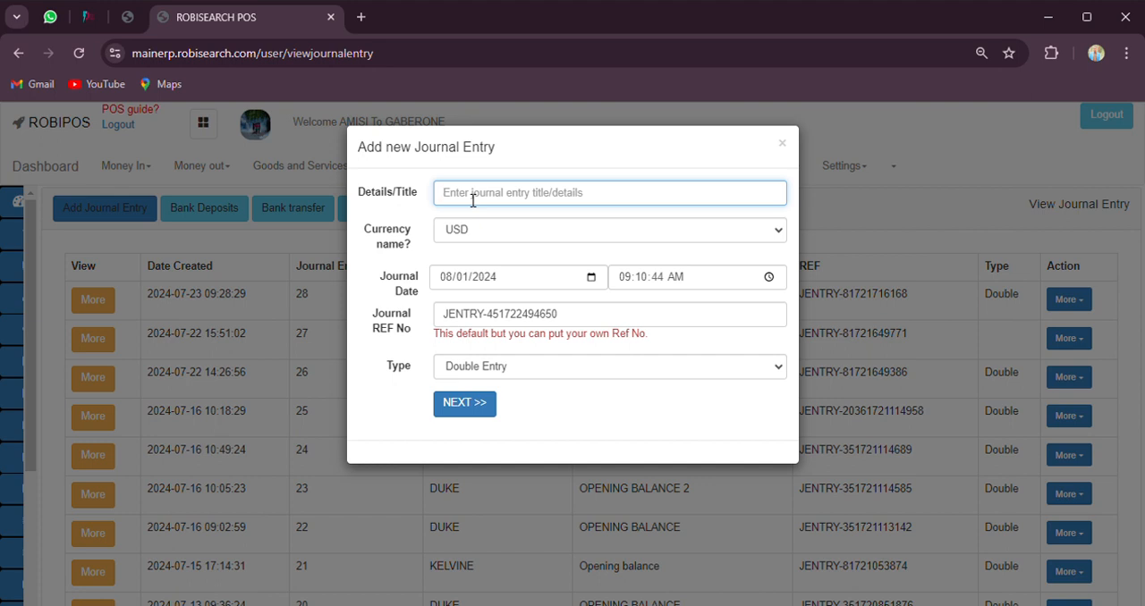
{"action": "type", "text": "opening balance"}
{"action": "left_click", "coordinate": [604, 231]}
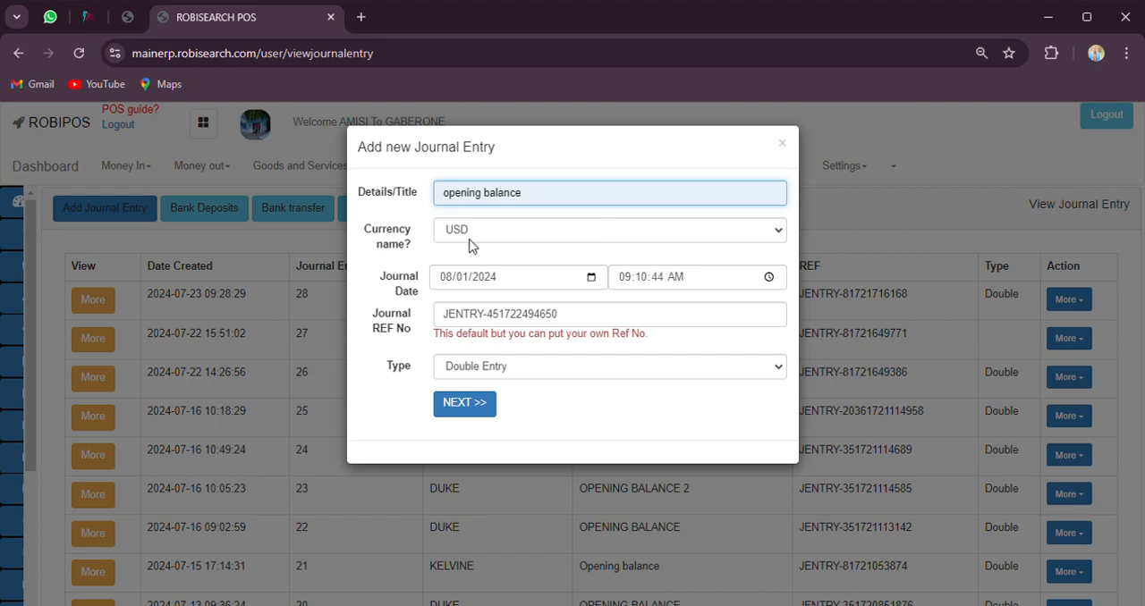
{"action": "key", "text": "Tab"}
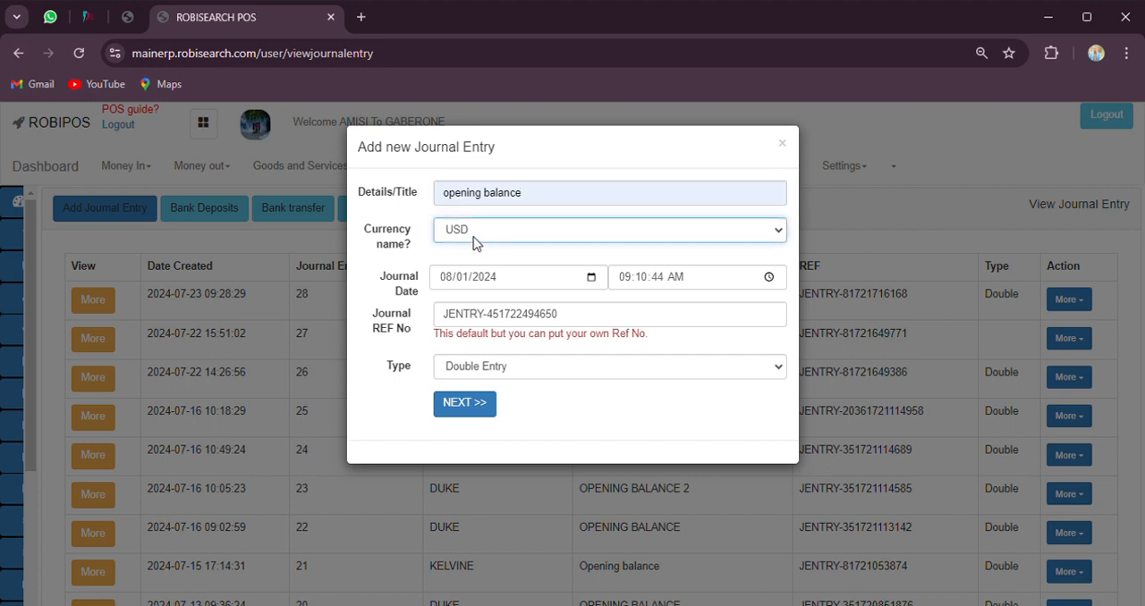
{"action": "key", "text": "k"}
{"action": "left_click", "coordinate": [481, 407]}
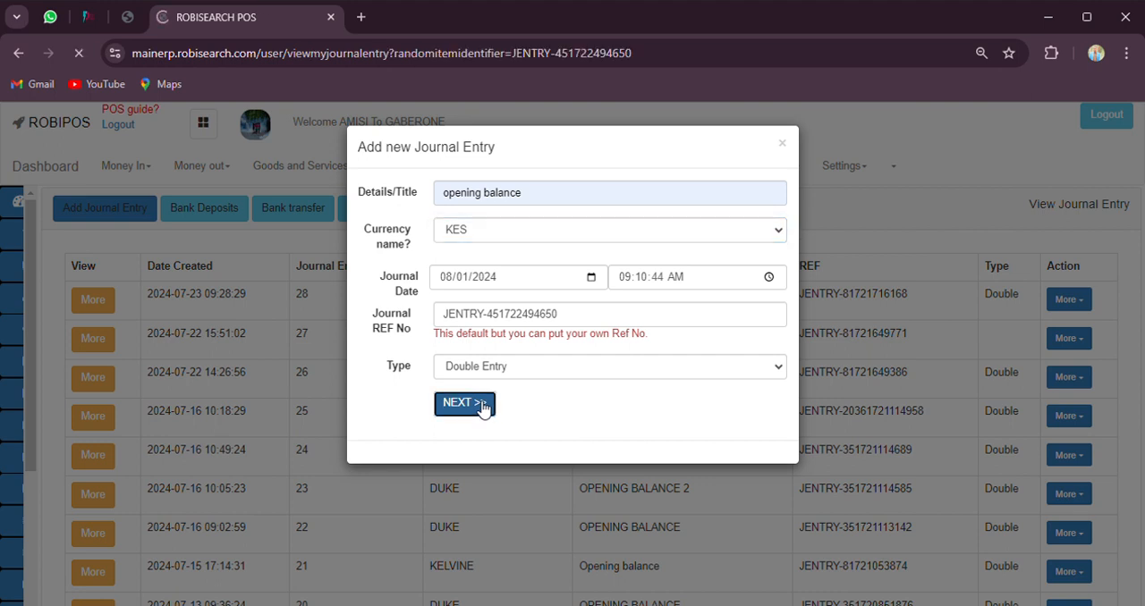
Choose MAGUNAS MAIN ACCOUNT (NMBK) as the journal line's debit account and Opening Balance (1060) as its credit account
{"action": "scroll", "coordinate": [483, 402], "scroll_direction": "down", "scroll_amount": 2}
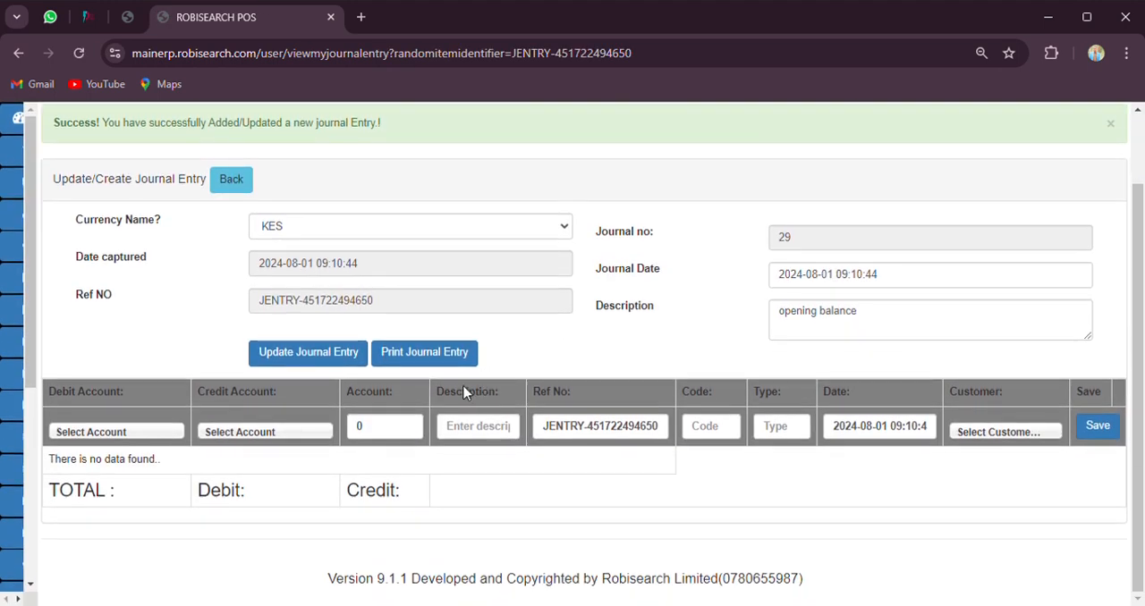
{"action": "left_click", "coordinate": [128, 433]}
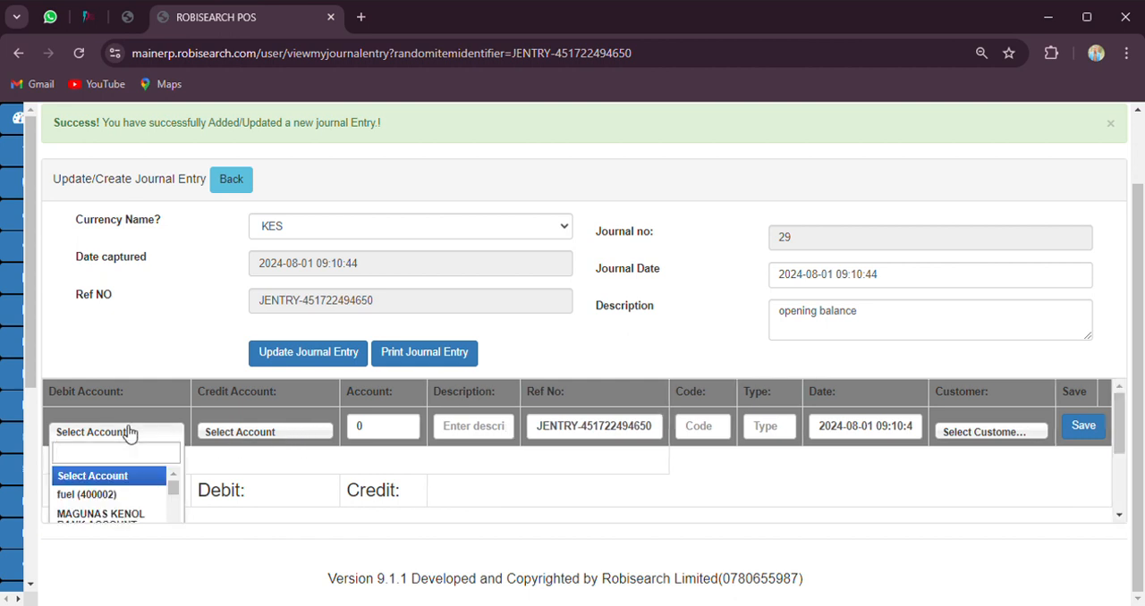
{"action": "scroll", "coordinate": [119, 460], "scroll_direction": "down", "scroll_amount": 2}
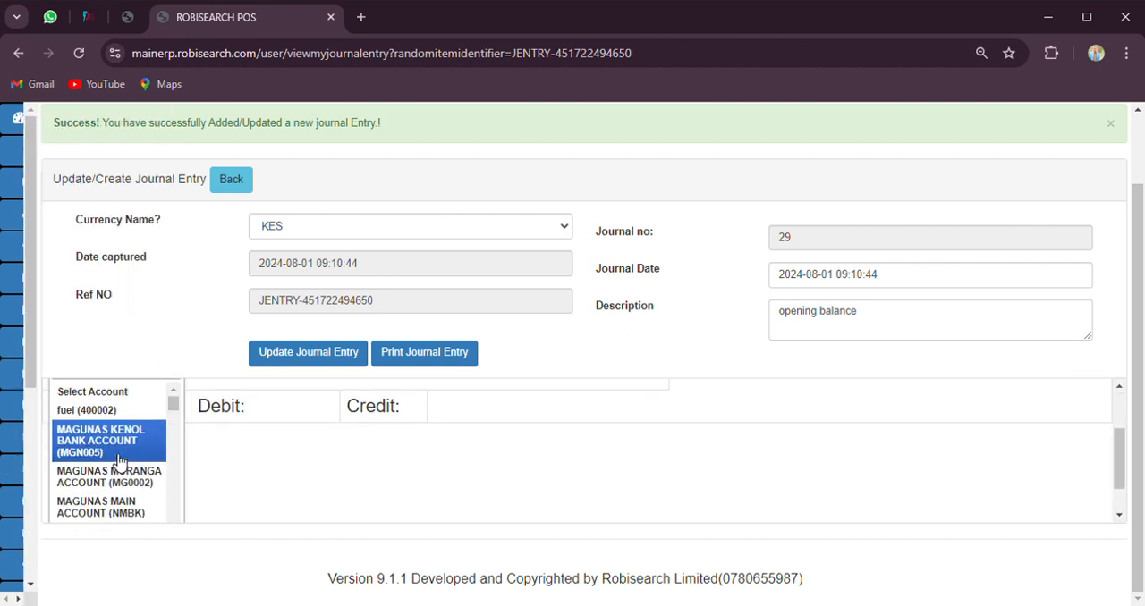
{"action": "left_click", "coordinate": [116, 507]}
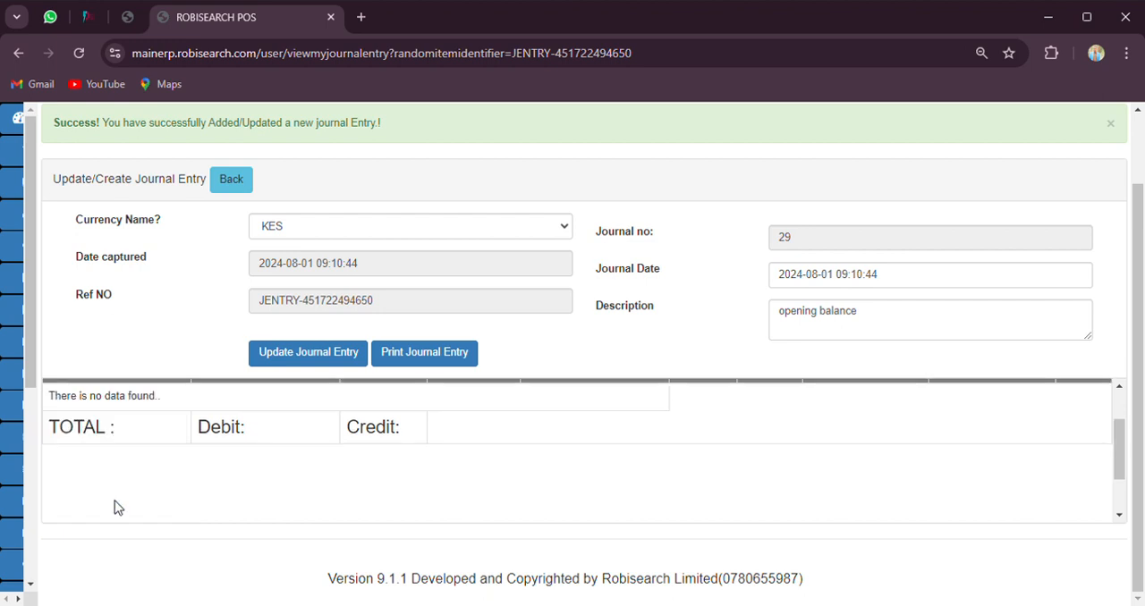
{"action": "scroll", "coordinate": [182, 479], "scroll_direction": "up", "scroll_amount": 2}
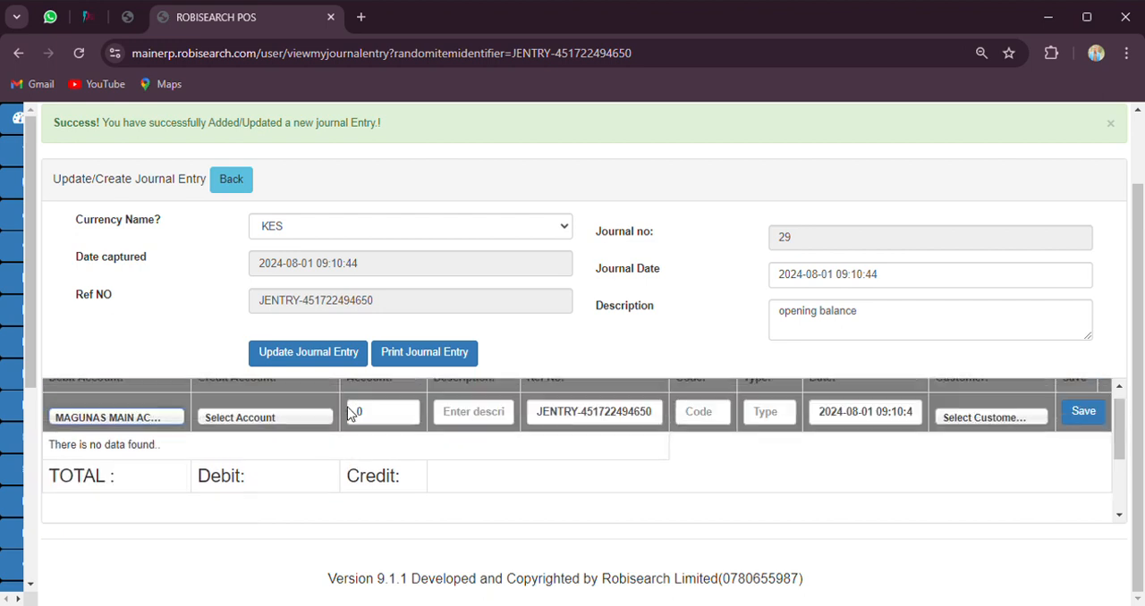
{"action": "left_click", "coordinate": [238, 433]}
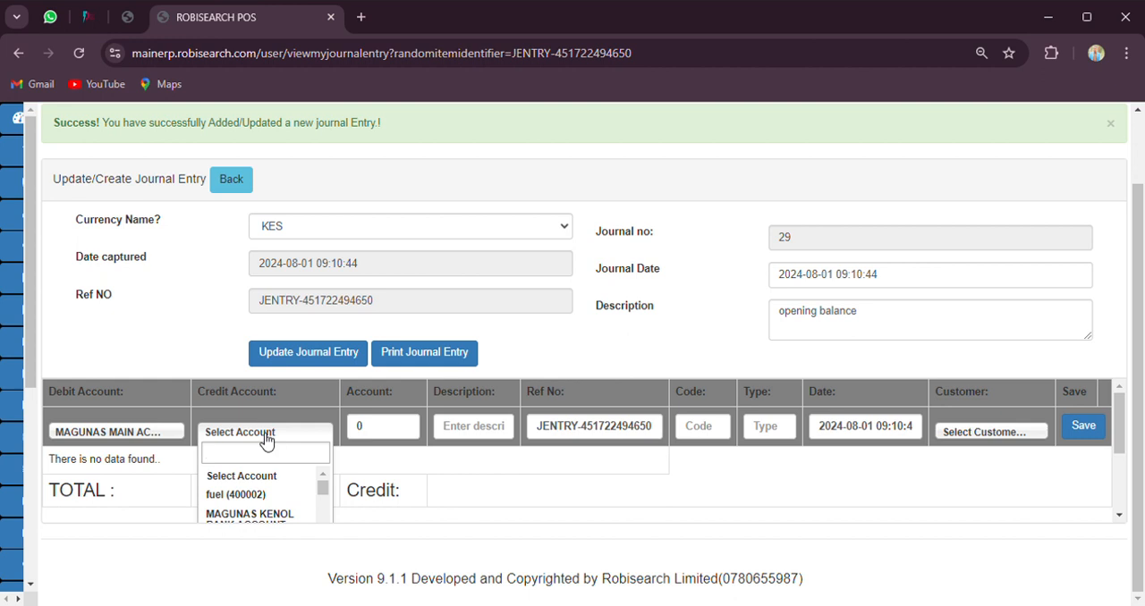
{"action": "type", "text": "op"}
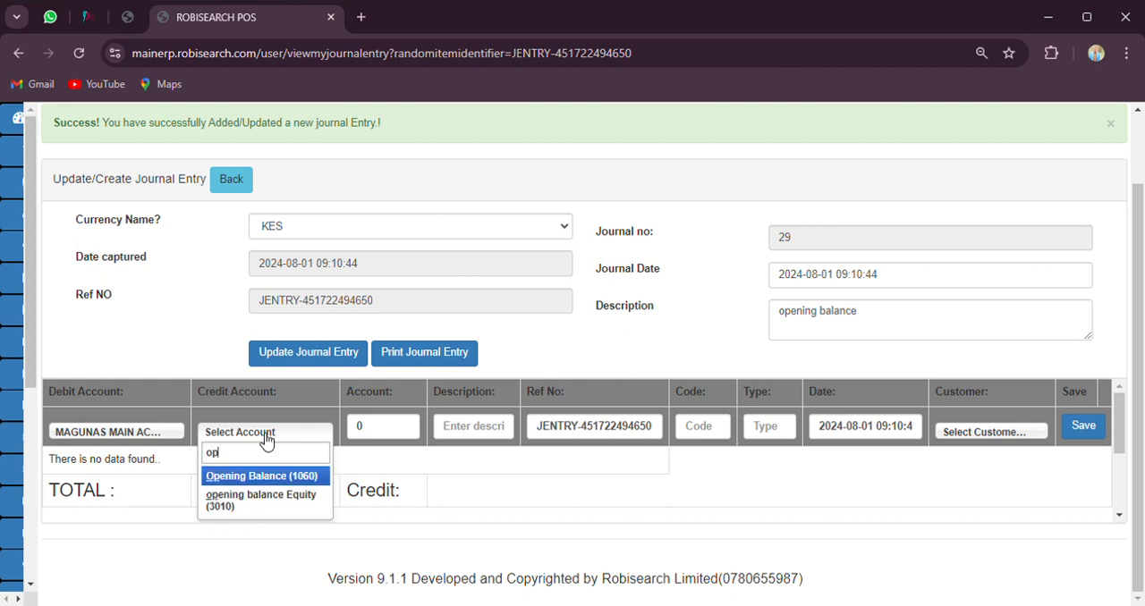
{"action": "key", "text": "Return"}
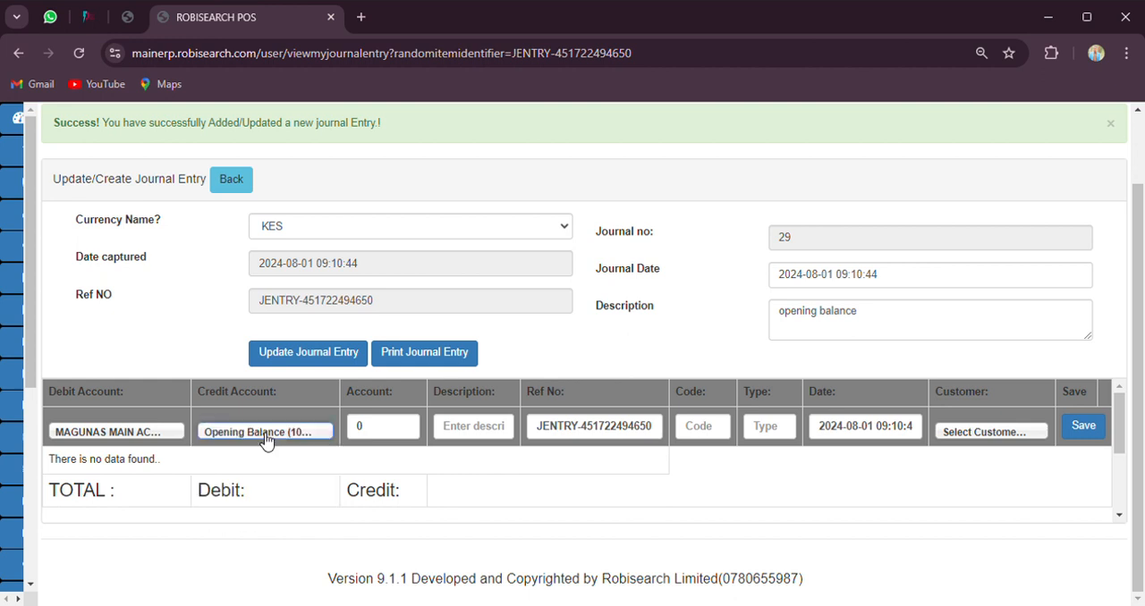
Enter an amount of 1000 with the description "opening balance" and save the journal line
{"action": "left_click", "coordinate": [420, 427]}
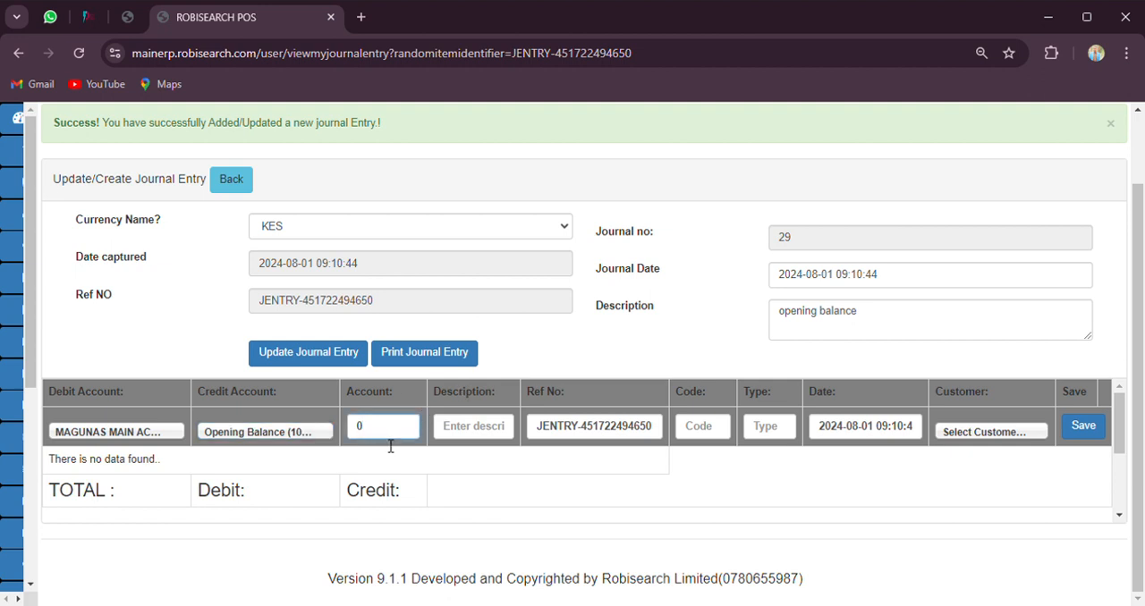
{"action": "key", "text": "BackSpace"}
{"action": "type", "text": "1000"}
{"action": "left_click", "coordinate": [496, 433]}
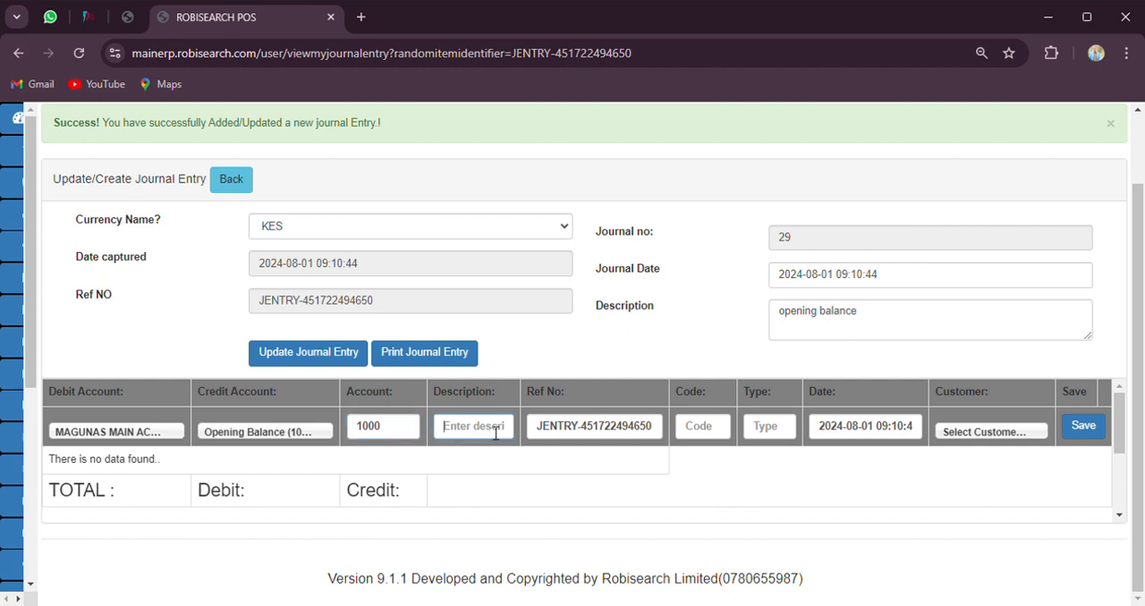
{"action": "left_click", "coordinate": [510, 344]}
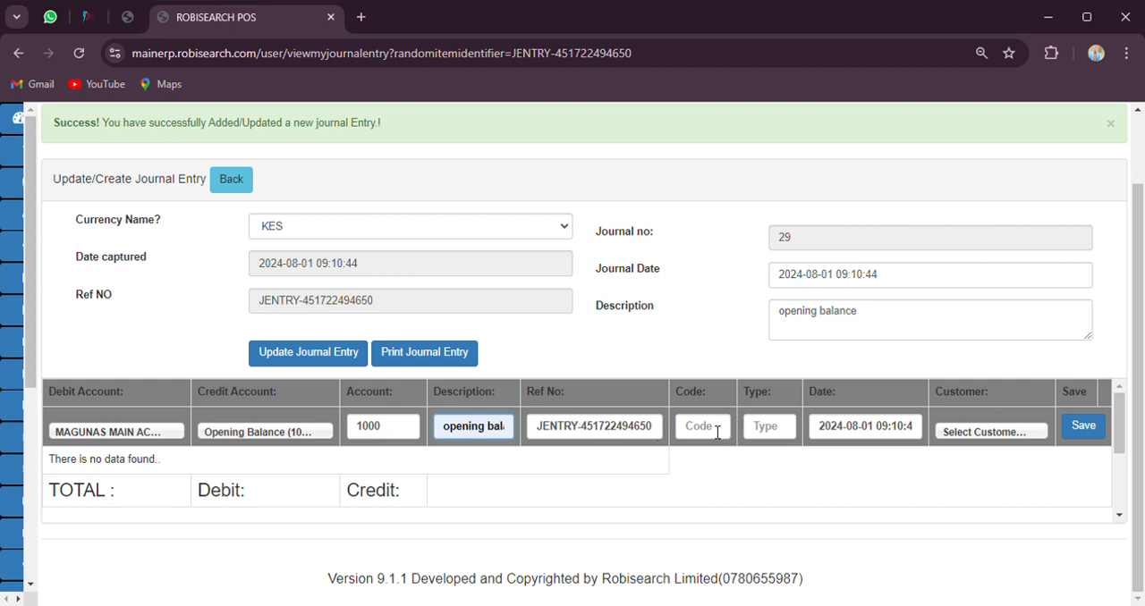
{"action": "left_click", "coordinate": [1080, 434]}
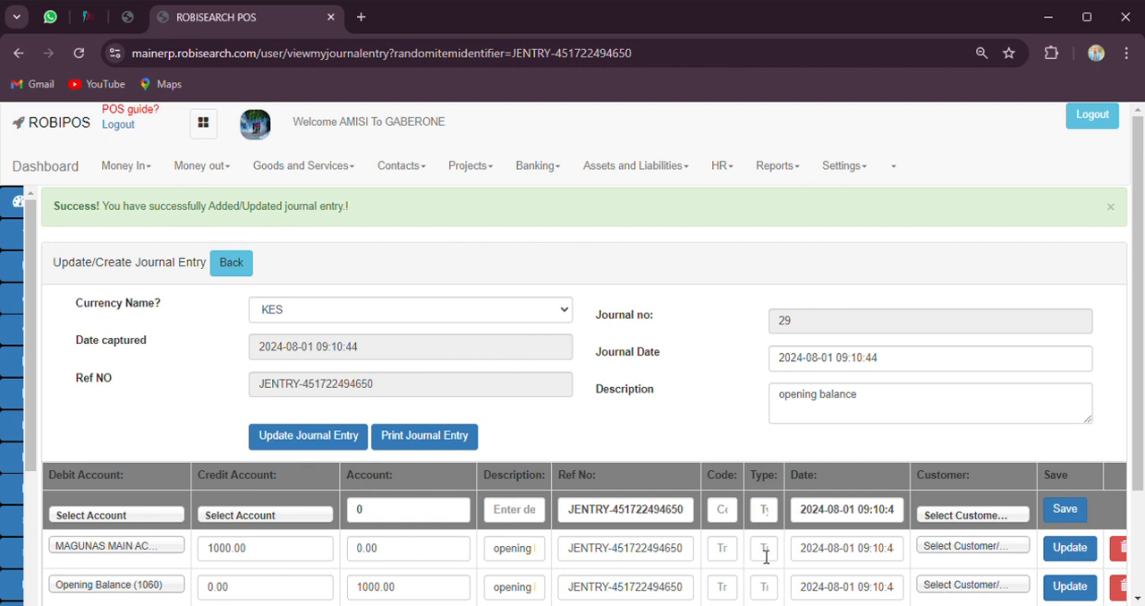
Check the saved debit and credit lines with their totals, and return to the journal entry list
{"action": "scroll", "coordinate": [641, 475], "scroll_direction": "down", "scroll_amount": 1}
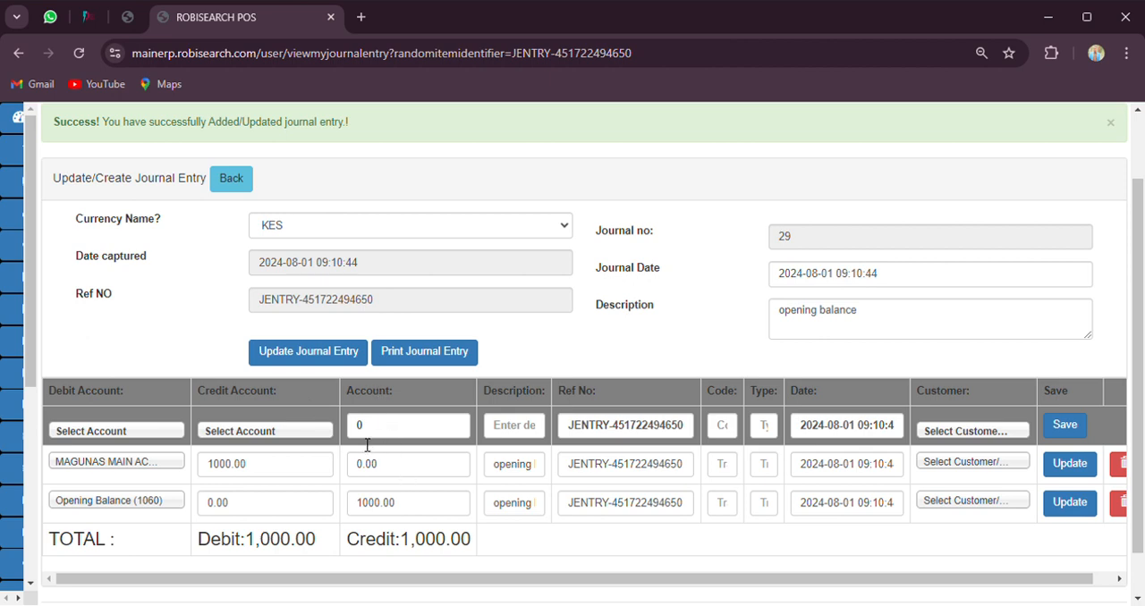
{"action": "scroll", "coordinate": [416, 483], "scroll_direction": "up", "scroll_amount": 1}
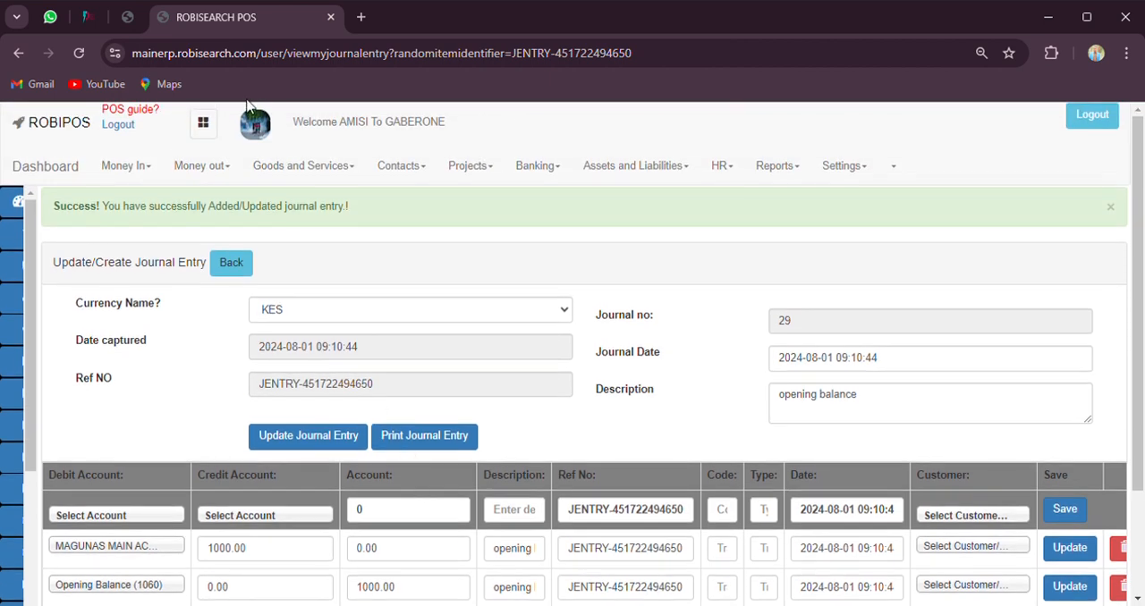
{"action": "left_click", "coordinate": [230, 268]}
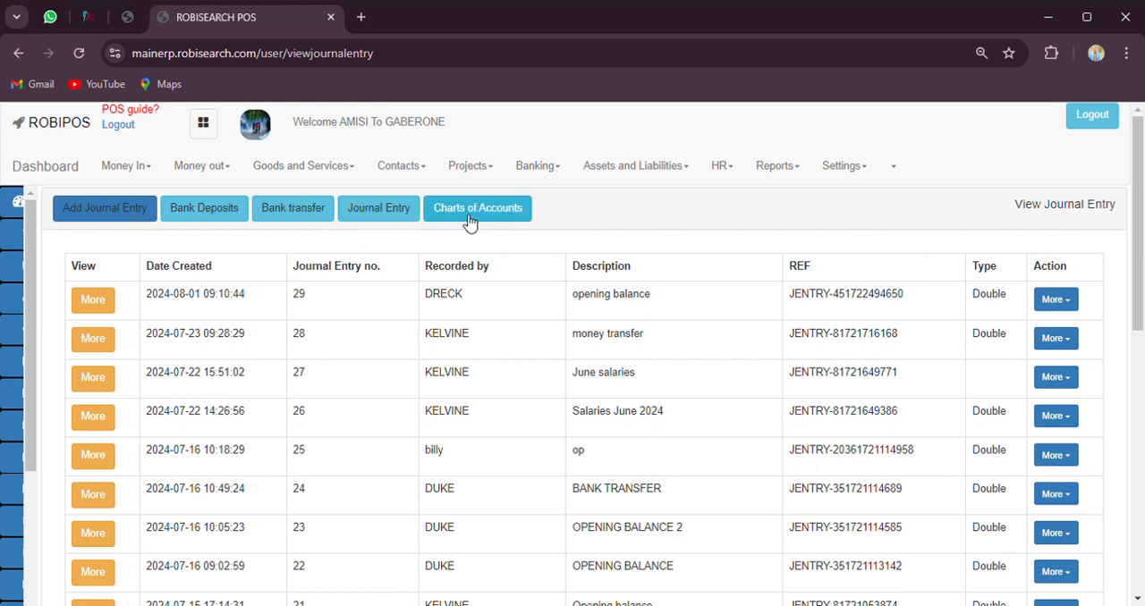
Open the trial balance from the banking section's accounting reports and examine the debit and credit of each account
{"action": "left_click", "coordinate": [542, 176]}
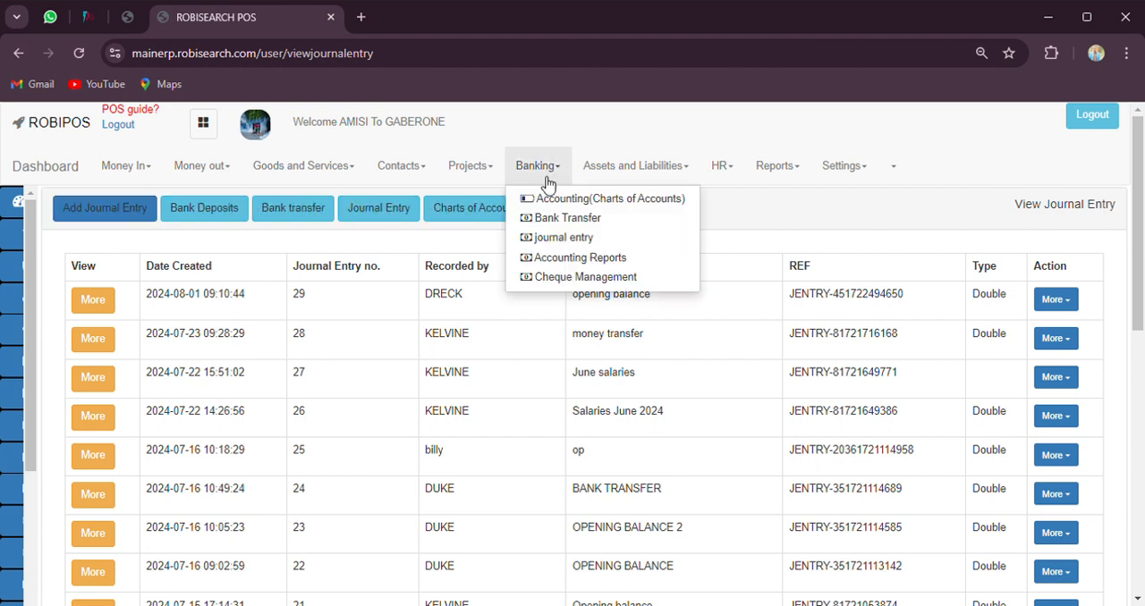
{"action": "left_click", "coordinate": [571, 259]}
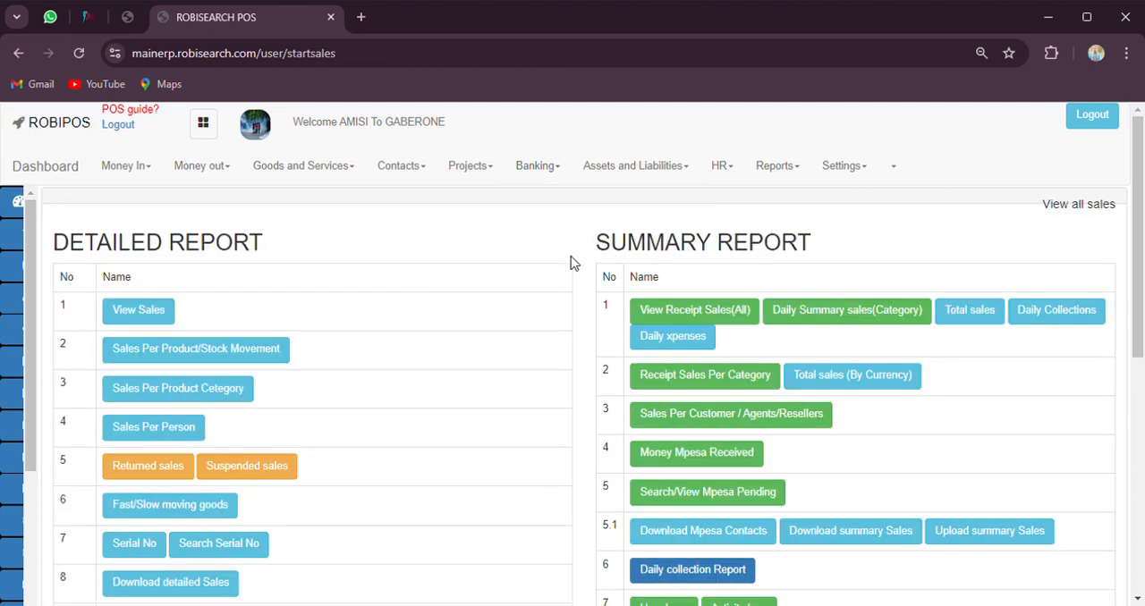
{"action": "scroll", "coordinate": [593, 379], "scroll_direction": "down", "scroll_amount": 5}
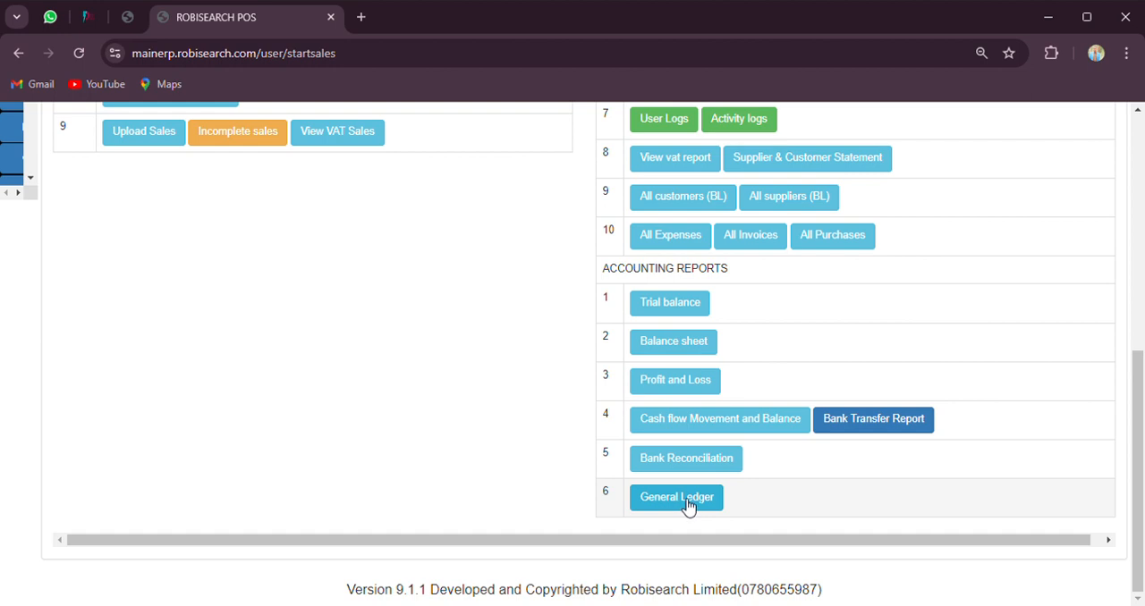
{"action": "left_click", "coordinate": [666, 304]}
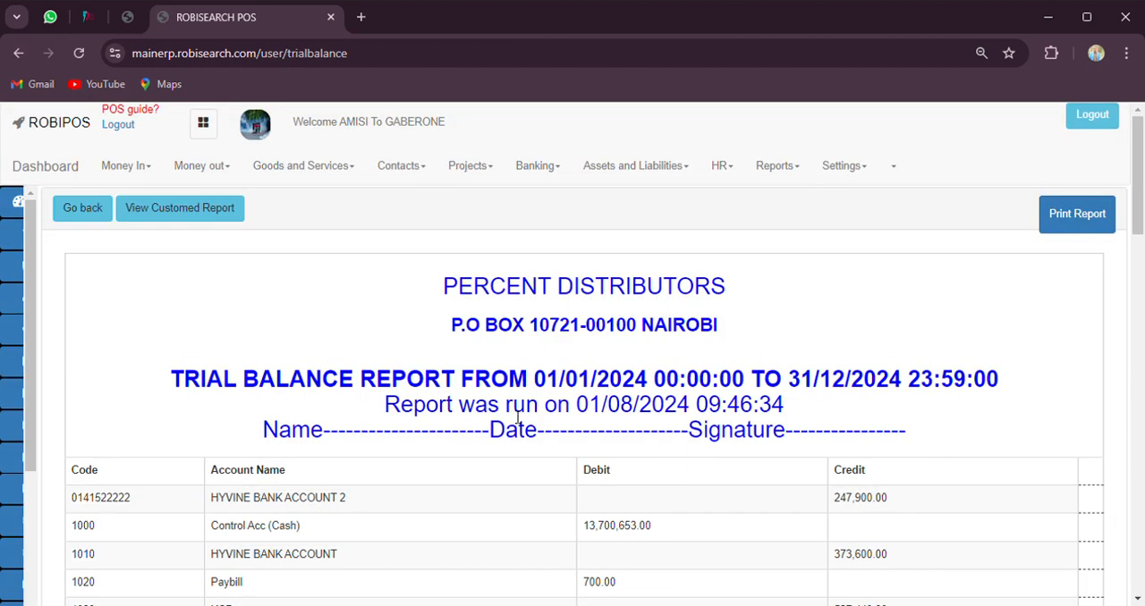
{"action": "scroll", "coordinate": [517, 417], "scroll_direction": "down", "scroll_amount": 1}
{"action": "scroll", "coordinate": [517, 417], "scroll_direction": "down", "scroll_amount": 1}
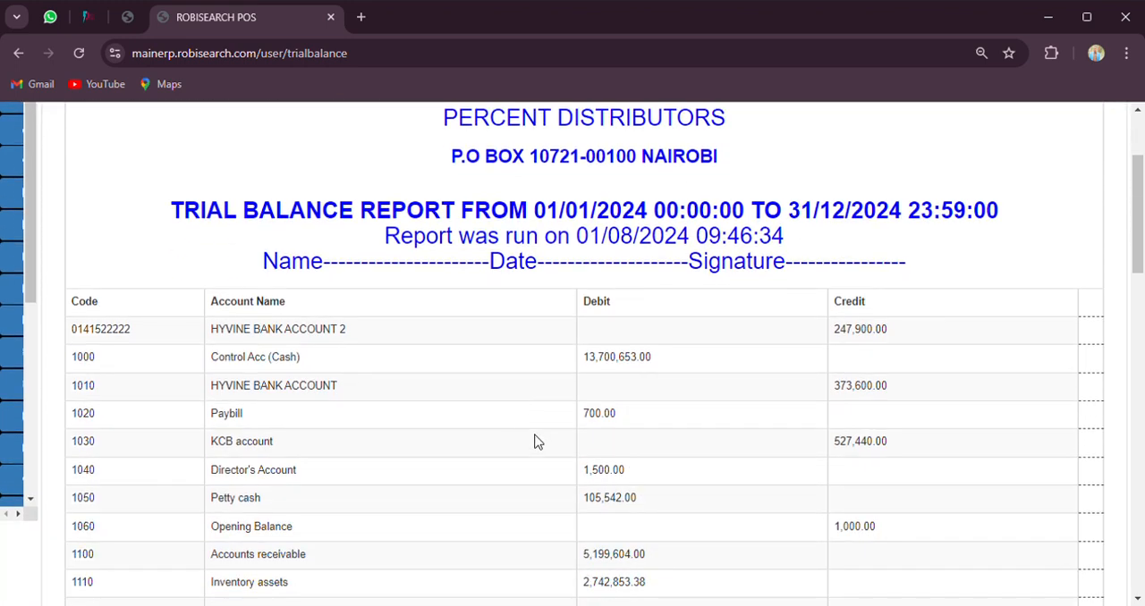
{"action": "scroll", "coordinate": [529, 441], "scroll_direction": "down", "scroll_amount": 2}
{"action": "scroll", "coordinate": [529, 441], "scroll_direction": "down", "scroll_amount": 1}
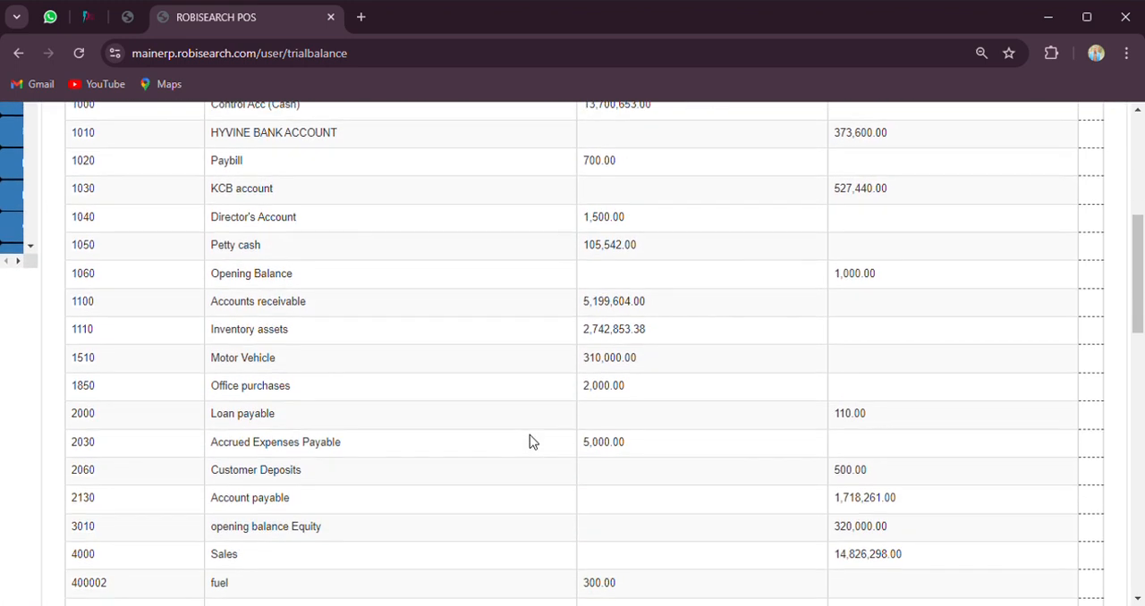
Generate a customised trial balance for the GABERONE counter from 08/01/2024 to 08/01/2024
{"action": "scroll", "coordinate": [529, 441], "scroll_direction": "up", "scroll_amount": 5}
{"action": "left_click", "coordinate": [223, 211]}
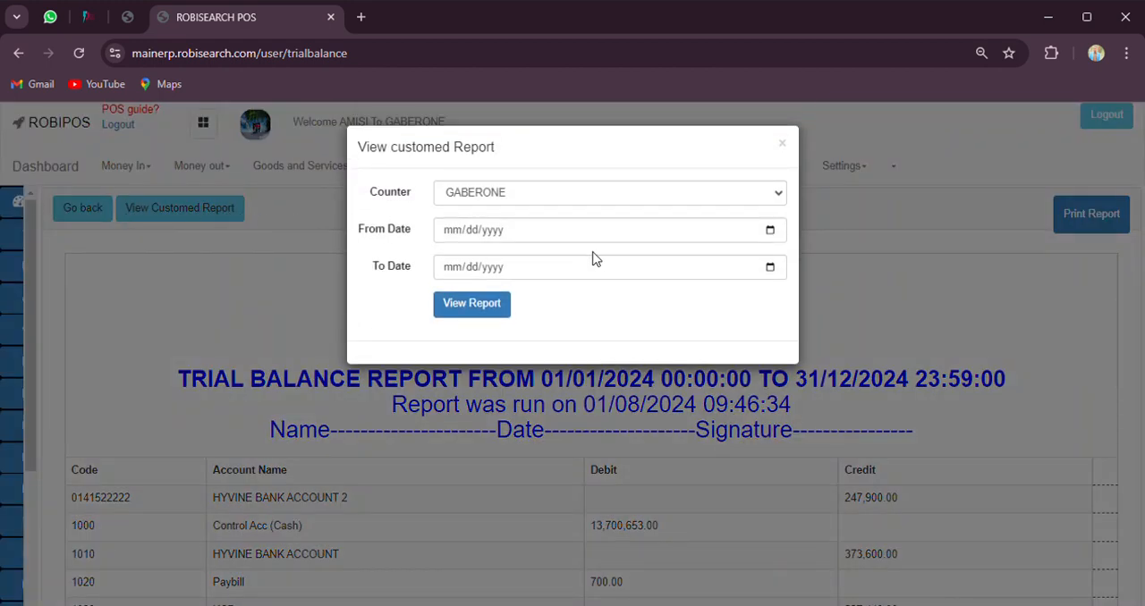
{"action": "left_click", "coordinate": [439, 378]}
{"action": "left_click", "coordinate": [182, 211]}
{"action": "left_click", "coordinate": [780, 193]}
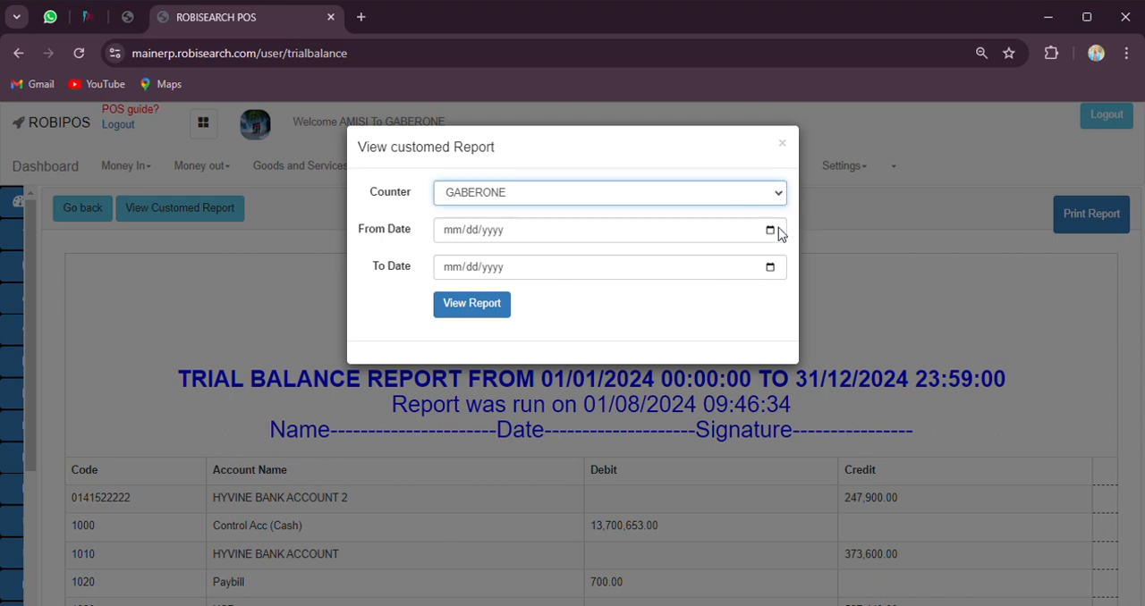
{"action": "left_click", "coordinate": [769, 231]}
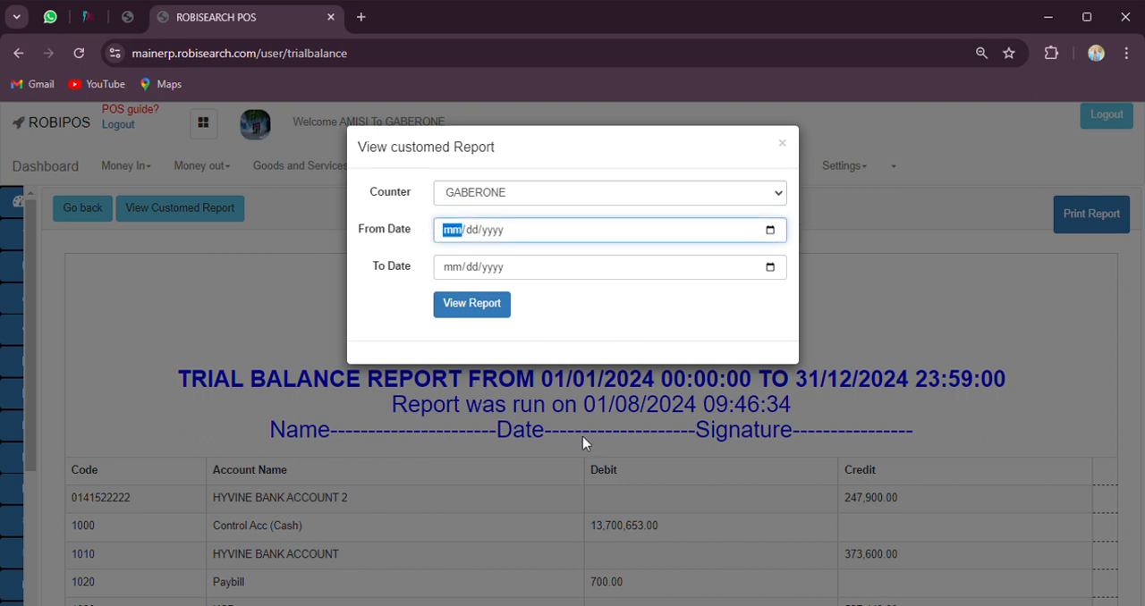
{"action": "left_click", "coordinate": [583, 436]}
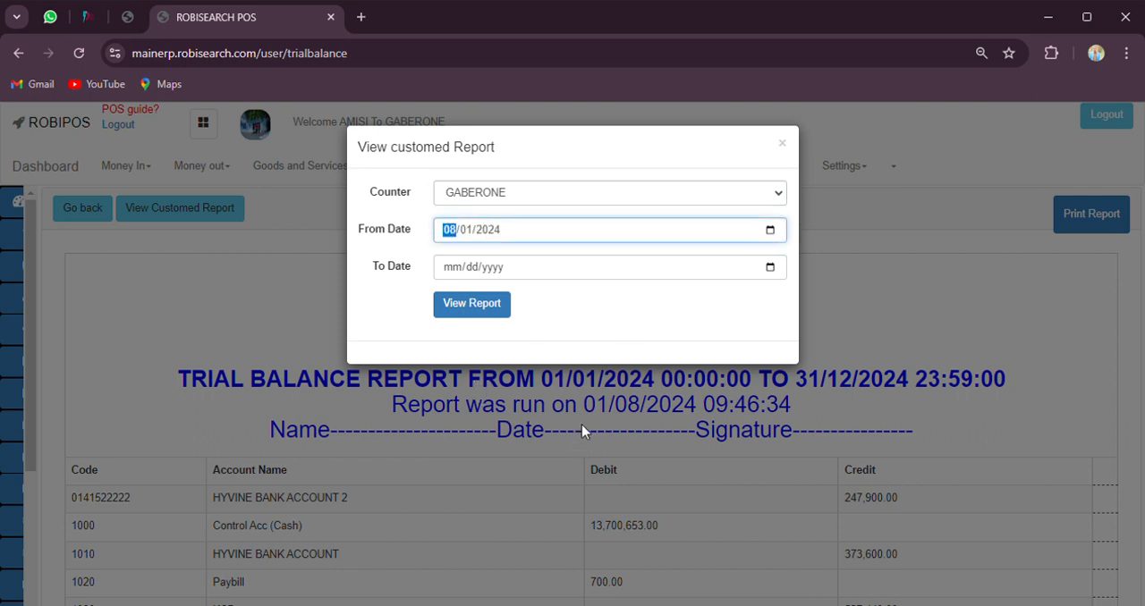
{"action": "left_click", "coordinate": [770, 270]}
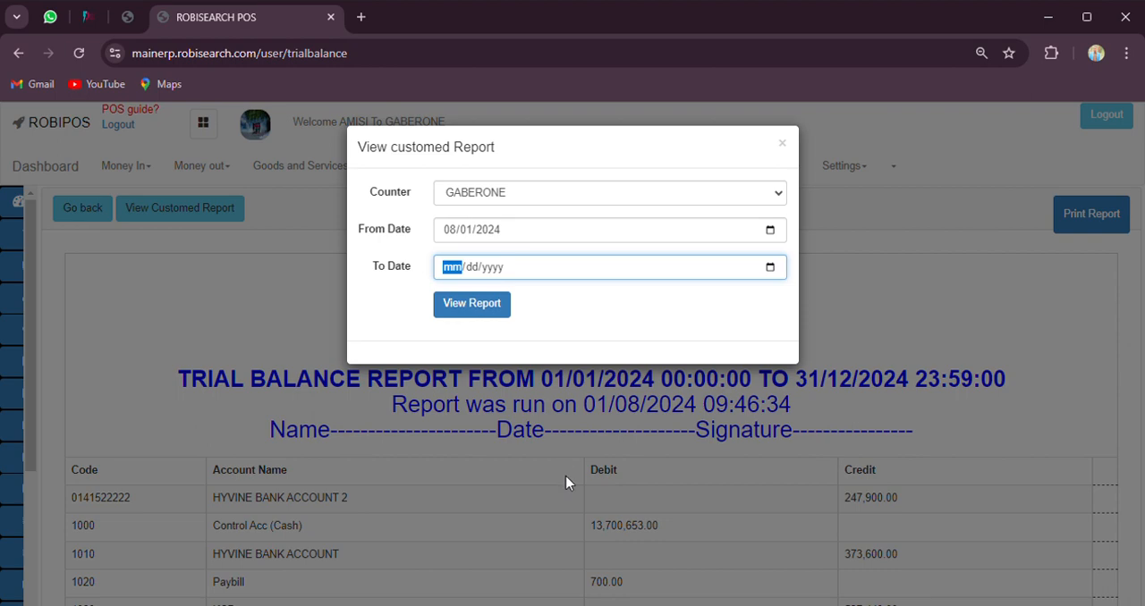
{"action": "left_click", "coordinate": [566, 483]}
{"action": "left_click", "coordinate": [472, 306]}
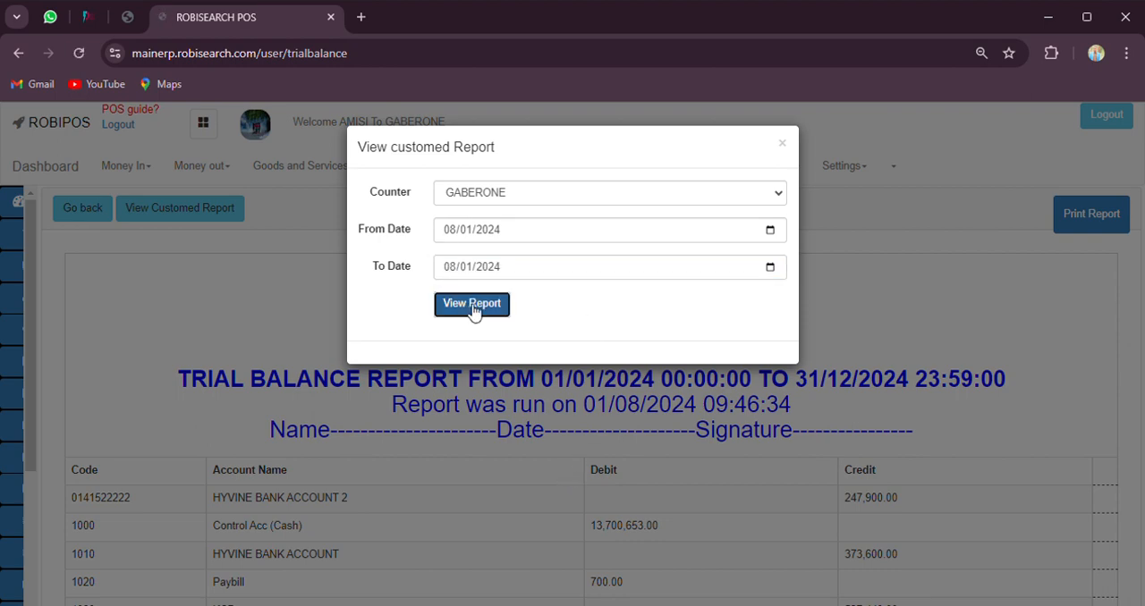
Examine the Opening Balance, MAGUNAS MURANGA and MAGUNAS MAIN account amounts in the trial balance, and return to the reports list
{"action": "scroll", "coordinate": [439, 349], "scroll_direction": "down", "scroll_amount": 3}
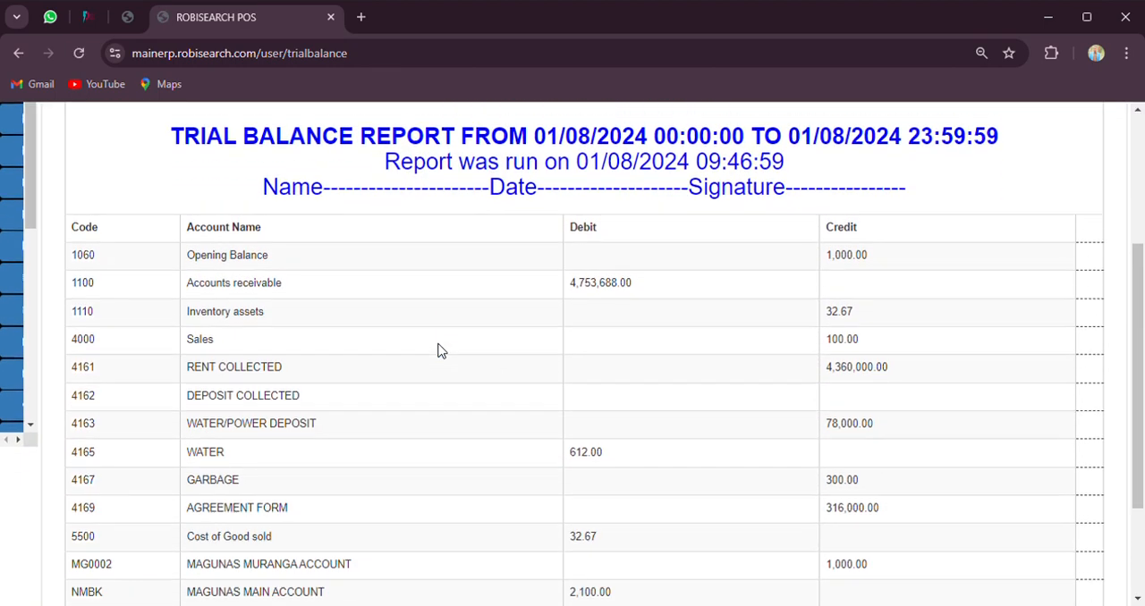
{"action": "scroll", "coordinate": [439, 350], "scroll_direction": "down", "scroll_amount": 1}
{"action": "scroll", "coordinate": [439, 351], "scroll_direction": "up", "scroll_amount": 1}
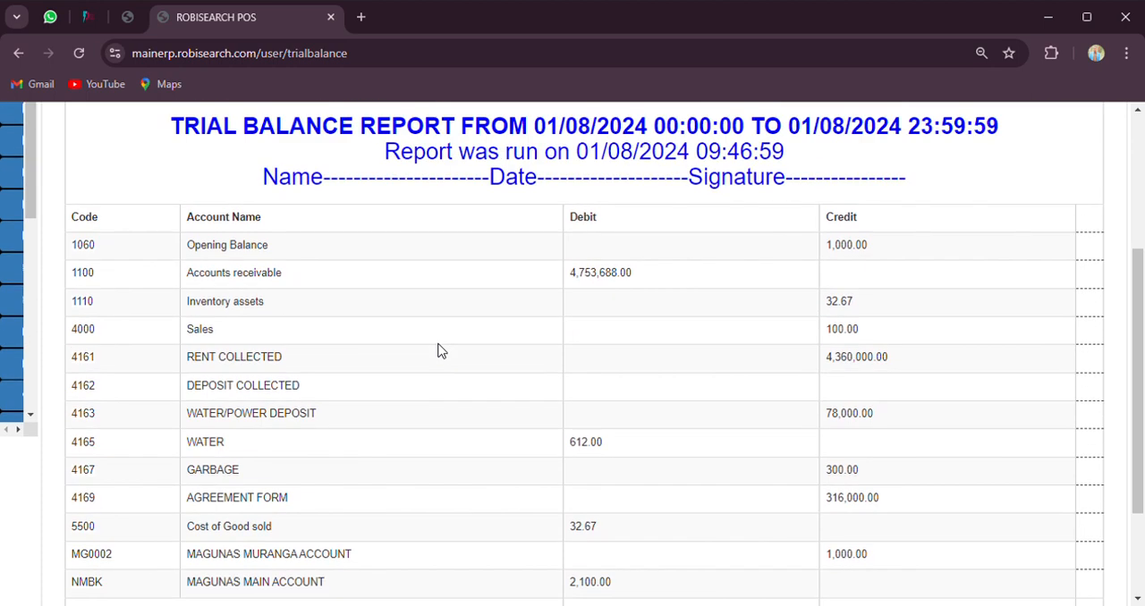
{"action": "double_click", "coordinate": [259, 246]}
{"action": "double_click", "coordinate": [856, 246]}
{"action": "scroll", "coordinate": [581, 352], "scroll_direction": "down", "scroll_amount": 1}
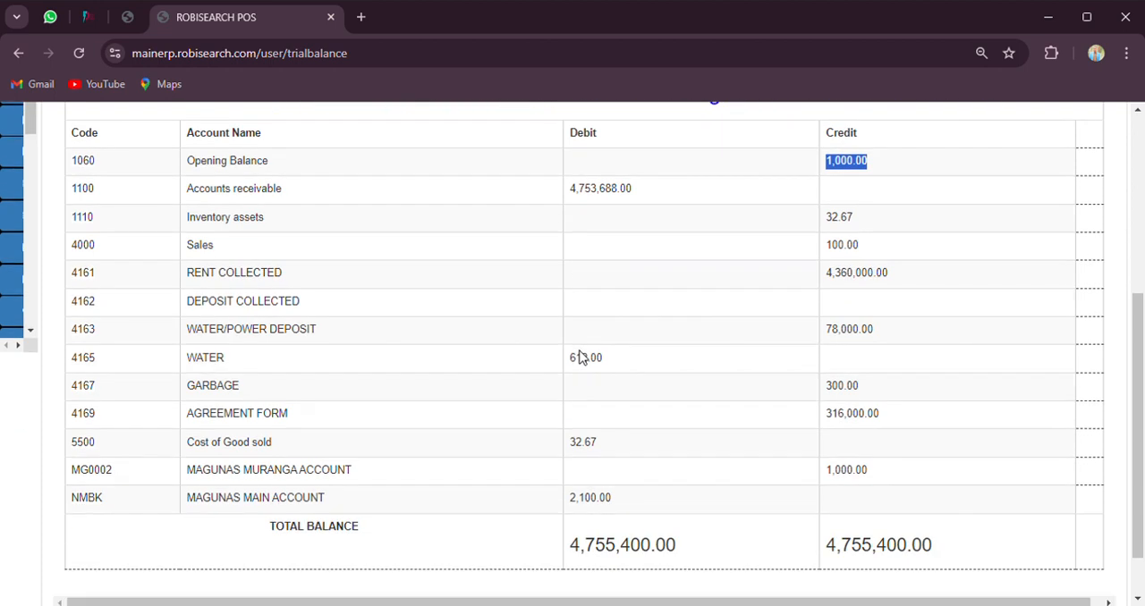
{"action": "triple_click", "coordinate": [303, 476]}
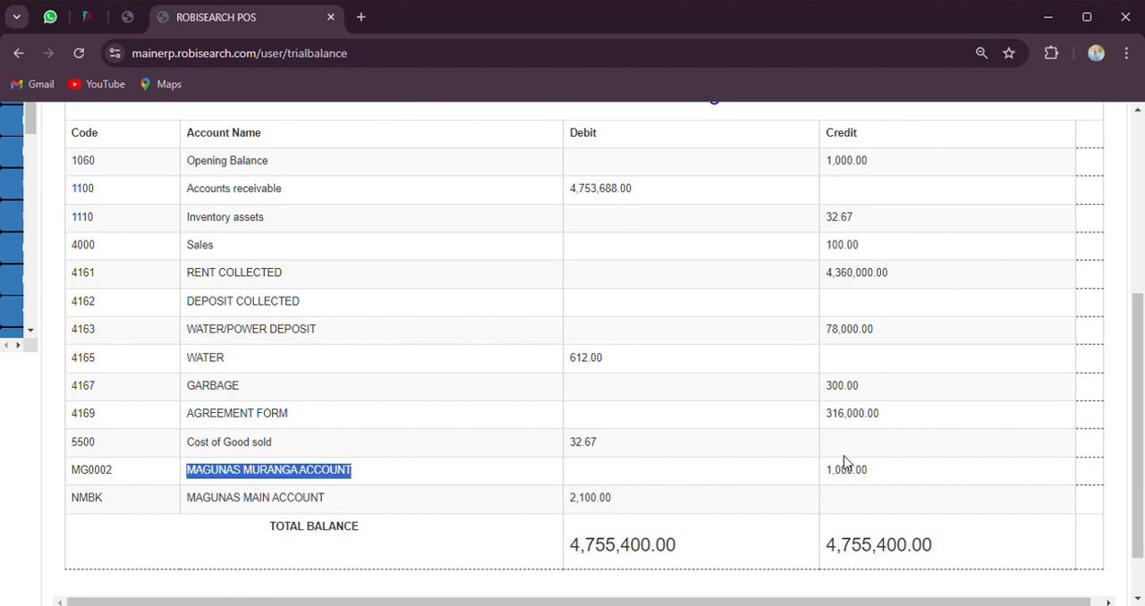
{"action": "left_click", "coordinate": [320, 500]}
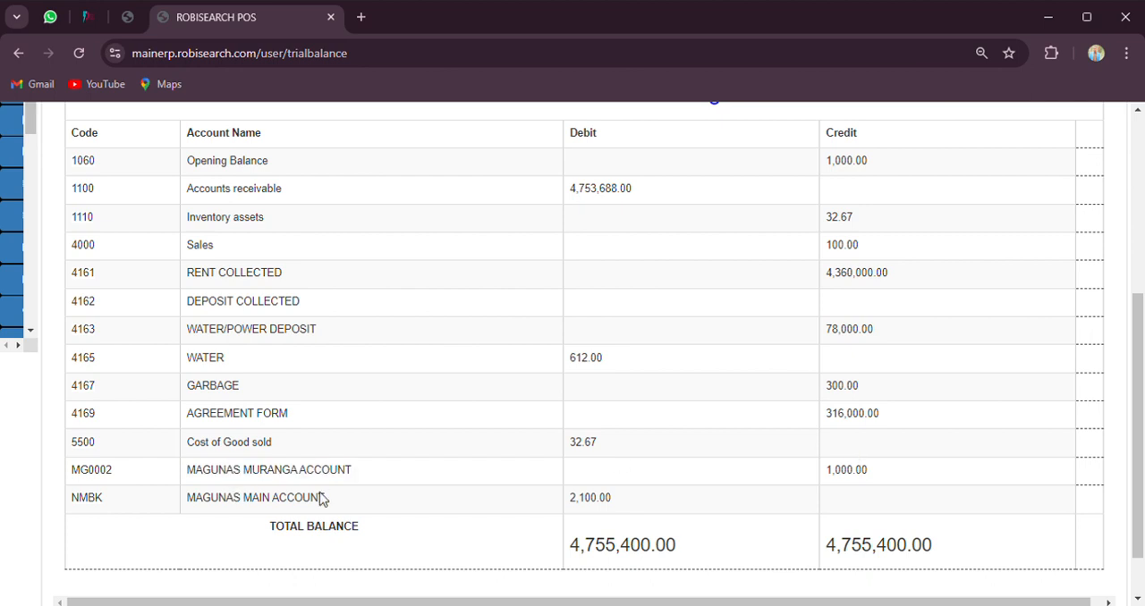
{"action": "double_click", "coordinate": [595, 510]}
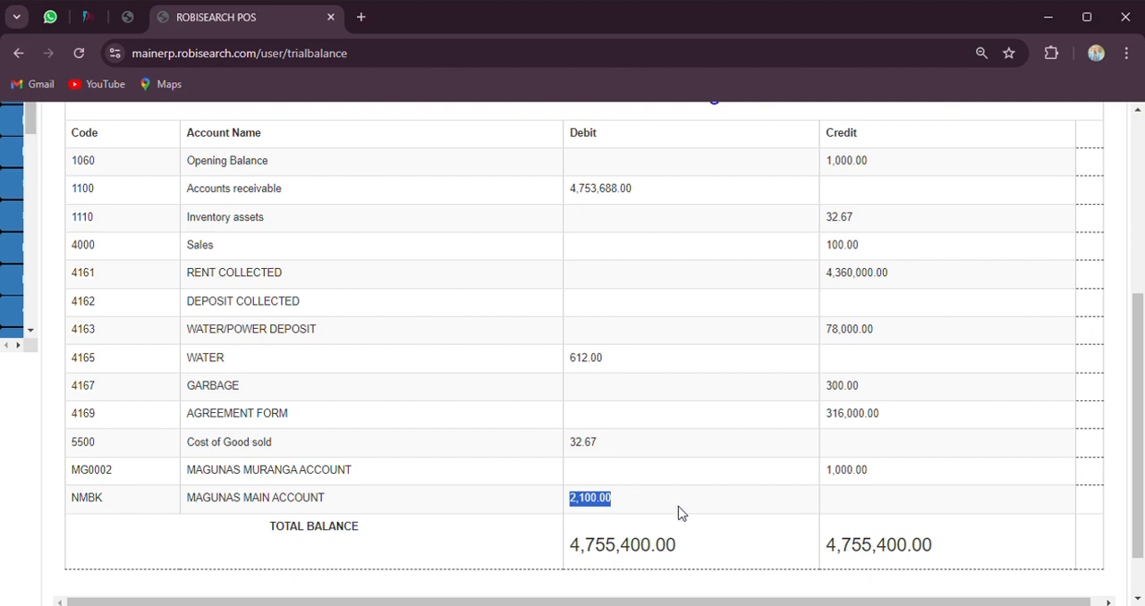
{"action": "scroll", "coordinate": [659, 481], "scroll_direction": "up", "scroll_amount": 4}
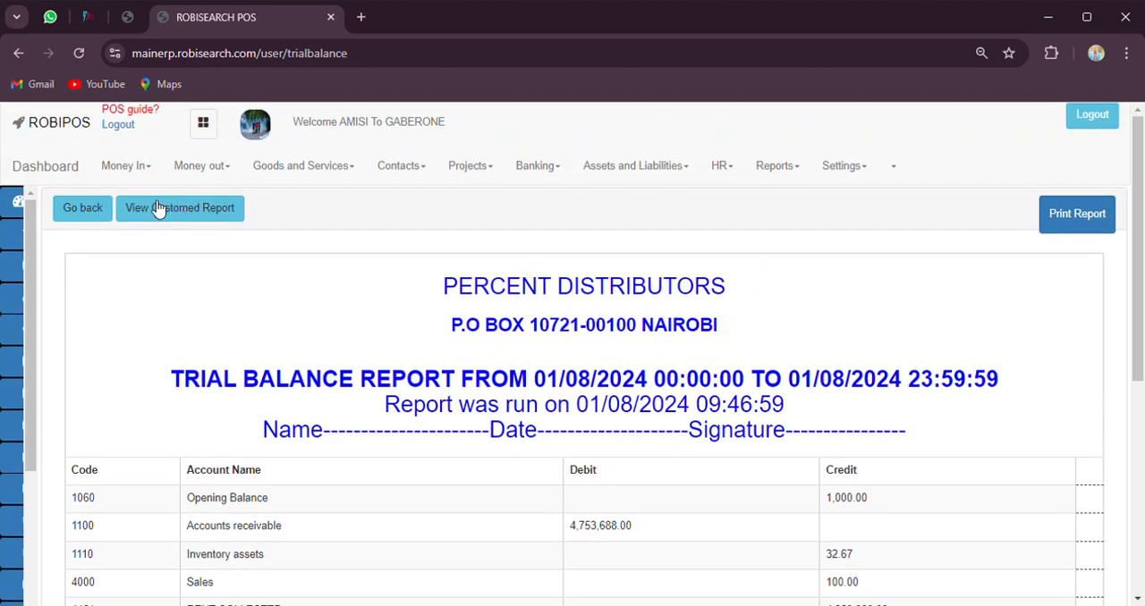
{"action": "left_click", "coordinate": [107, 219]}
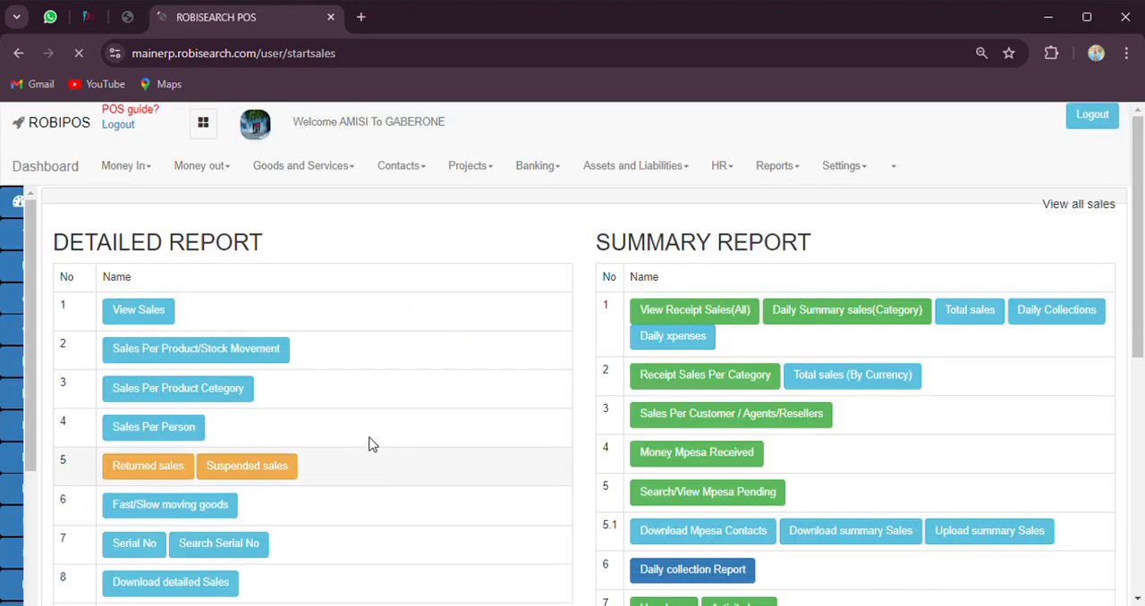
Open the balance sheet from the accounting reports and view its current asset accounts
{"action": "scroll", "coordinate": [722, 453], "scroll_direction": "down", "scroll_amount": 6}
{"action": "left_click", "coordinate": [696, 347]}
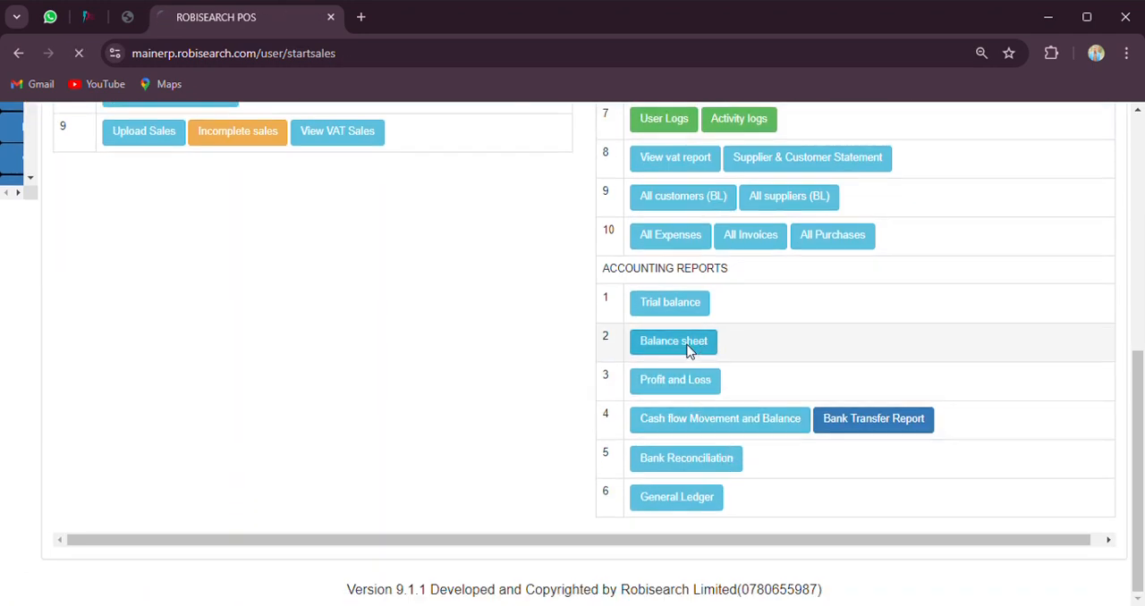
{"action": "scroll", "coordinate": [447, 340], "scroll_direction": "down", "scroll_amount": 1}
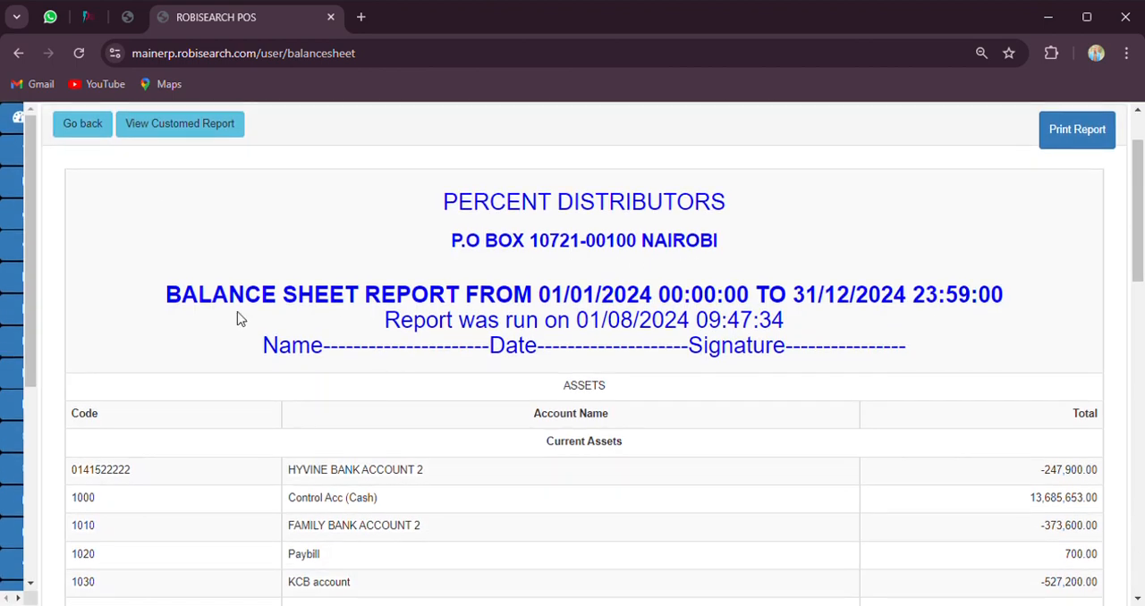
Generate a customised balance sheet for the GABERONE counter from 08/01/2024 to 08/01/2024
{"action": "left_click", "coordinate": [197, 127]}
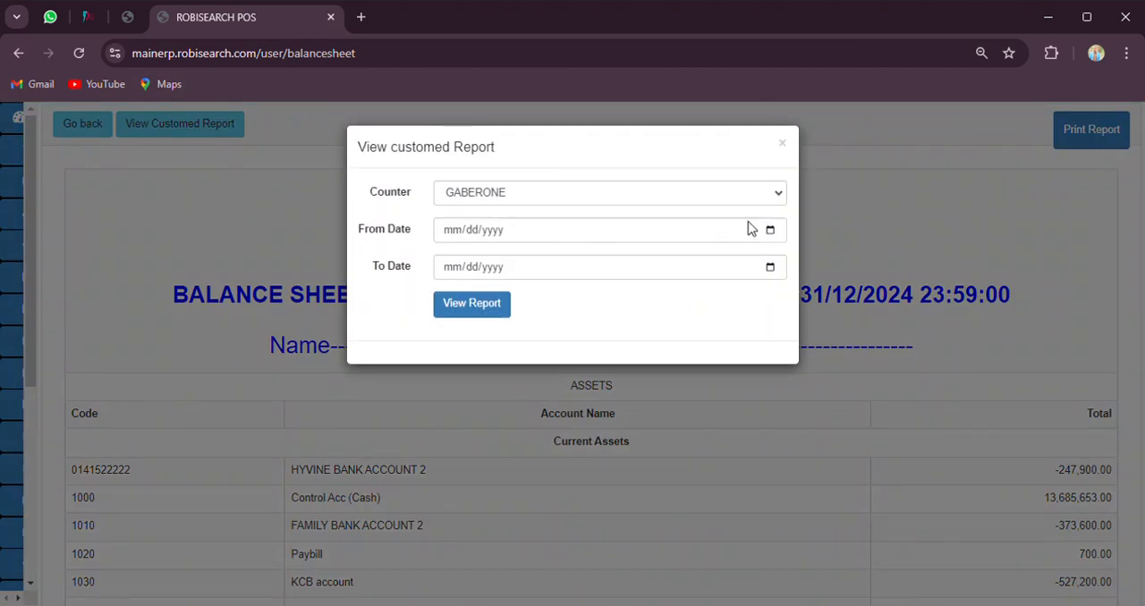
{"action": "left_click", "coordinate": [776, 240]}
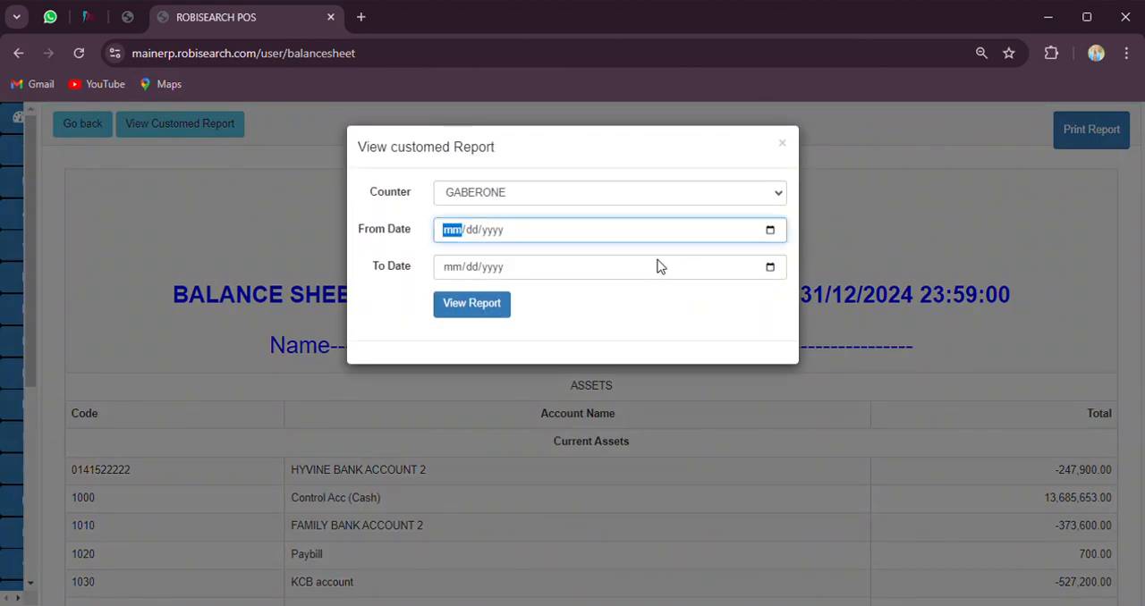
{"action": "left_click", "coordinate": [572, 443]}
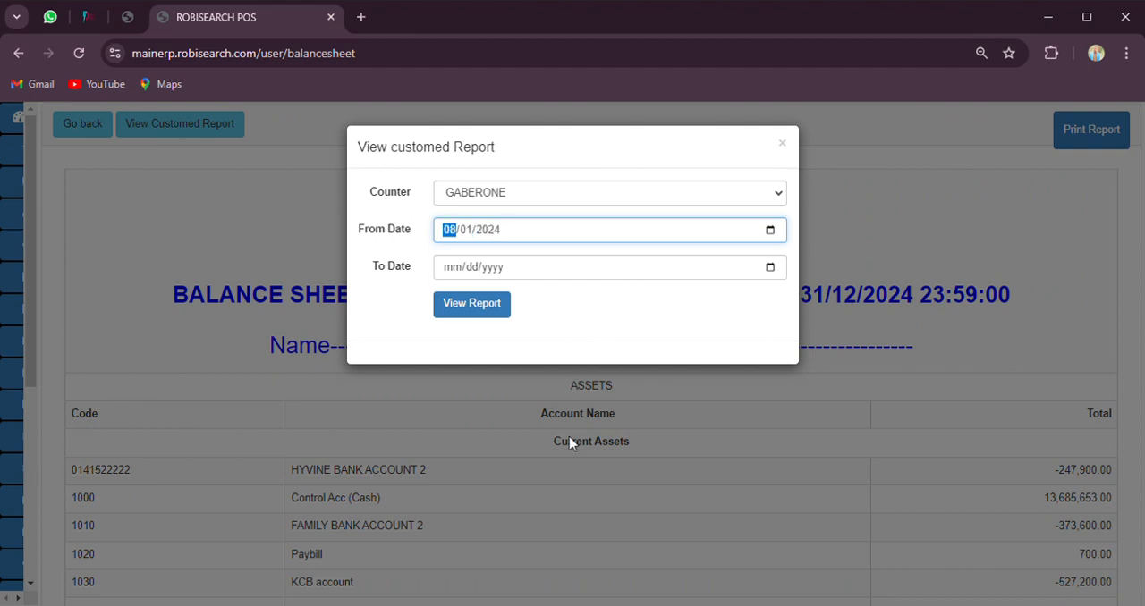
{"action": "left_click", "coordinate": [771, 266]}
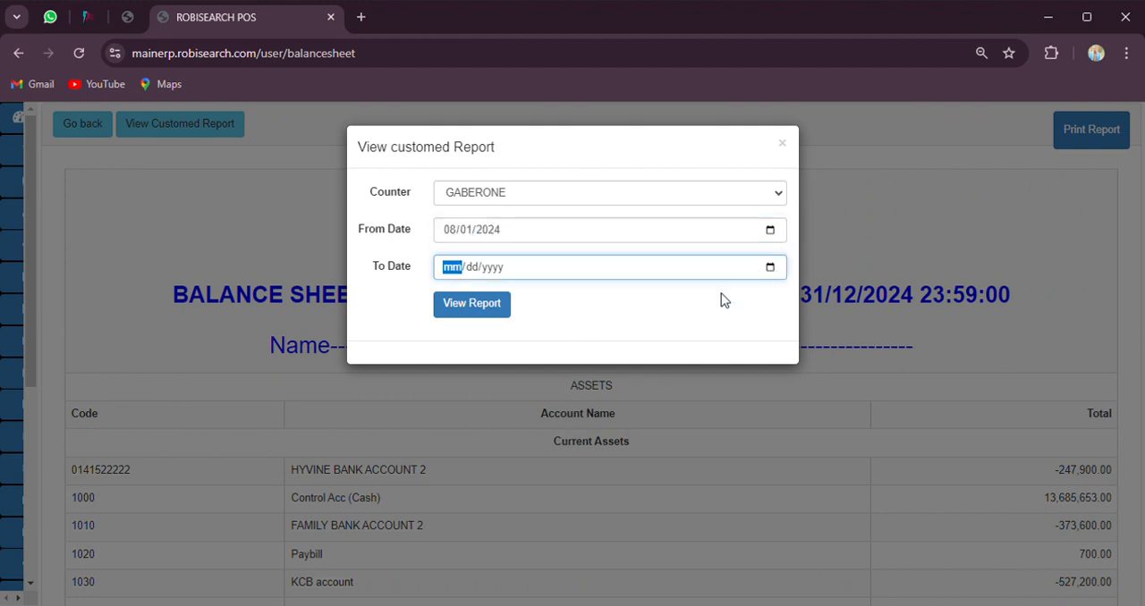
{"action": "left_click", "coordinate": [575, 472]}
{"action": "left_click", "coordinate": [449, 308]}
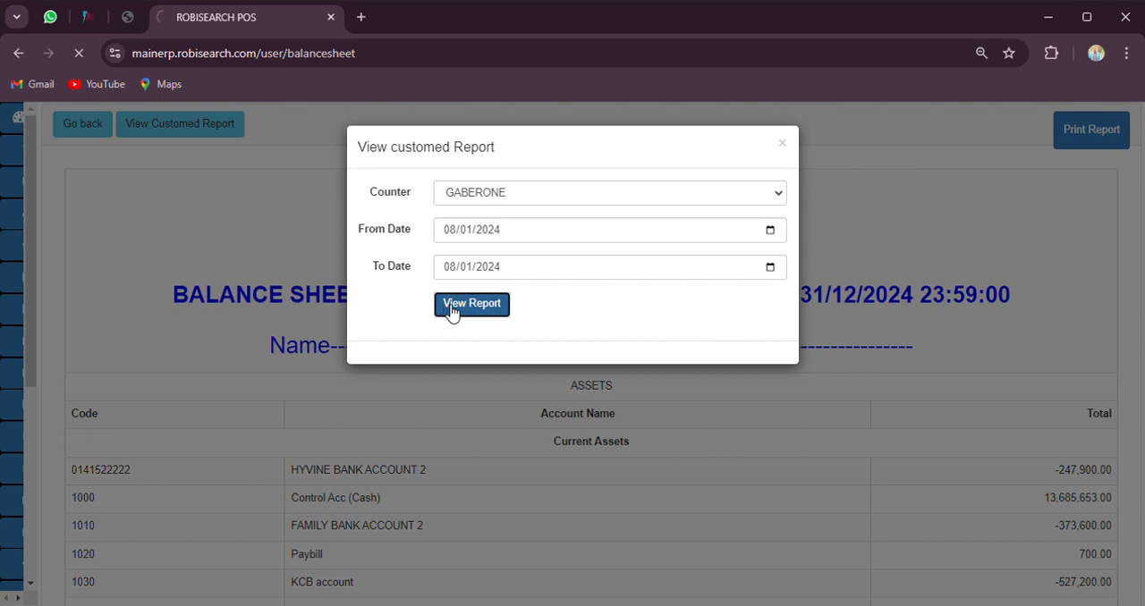
Open the MAGUNAS MAIN ACCOUNT ledger from the balance sheet's current assets and examine its transfer, goods payment and opening balance debits
{"action": "scroll", "coordinate": [528, 374], "scroll_direction": "down", "scroll_amount": 1}
{"action": "scroll", "coordinate": [528, 374], "scroll_direction": "down", "scroll_amount": 1}
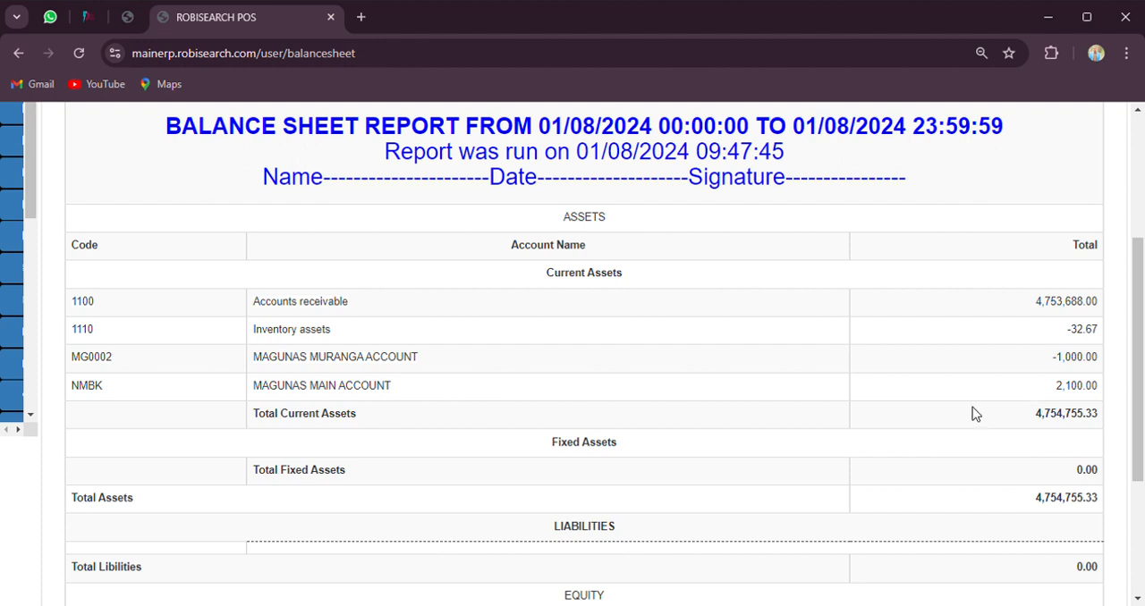
{"action": "left_click", "coordinate": [304, 386]}
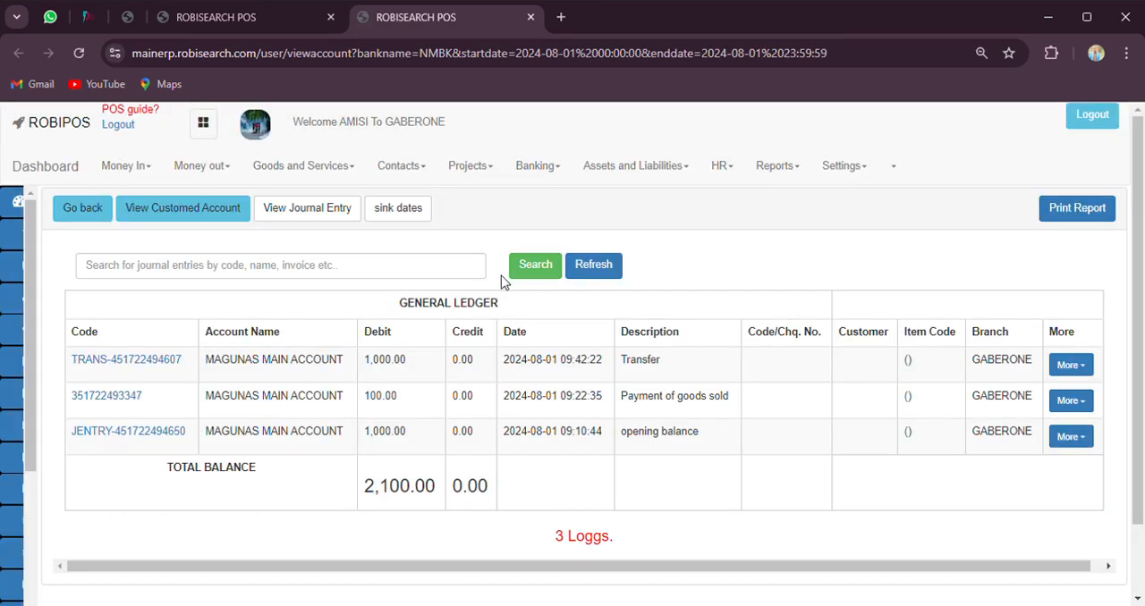
{"action": "double_click", "coordinate": [389, 371]}
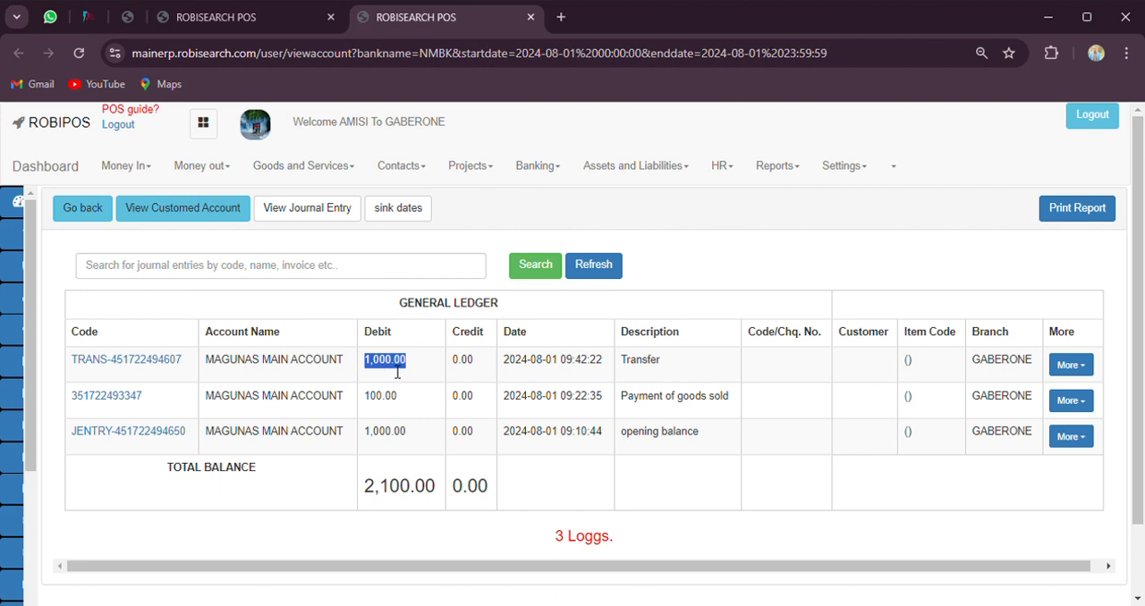
{"action": "double_click", "coordinate": [664, 409]}
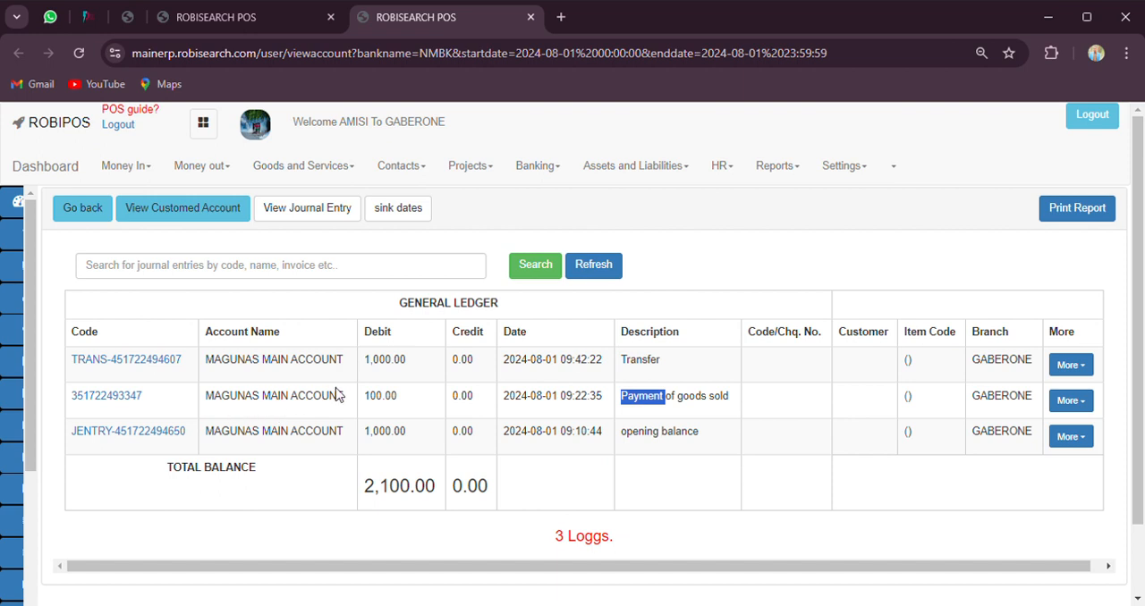
{"action": "double_click", "coordinate": [687, 398]}
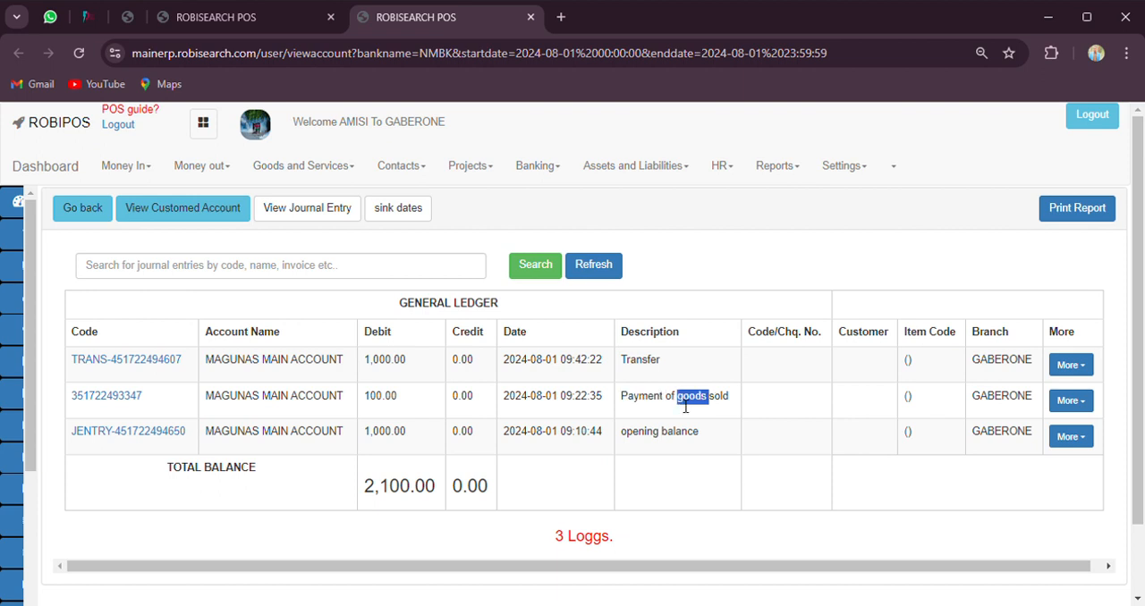
{"action": "left_click", "coordinate": [388, 445]}
{"action": "double_click", "coordinate": [388, 446]}
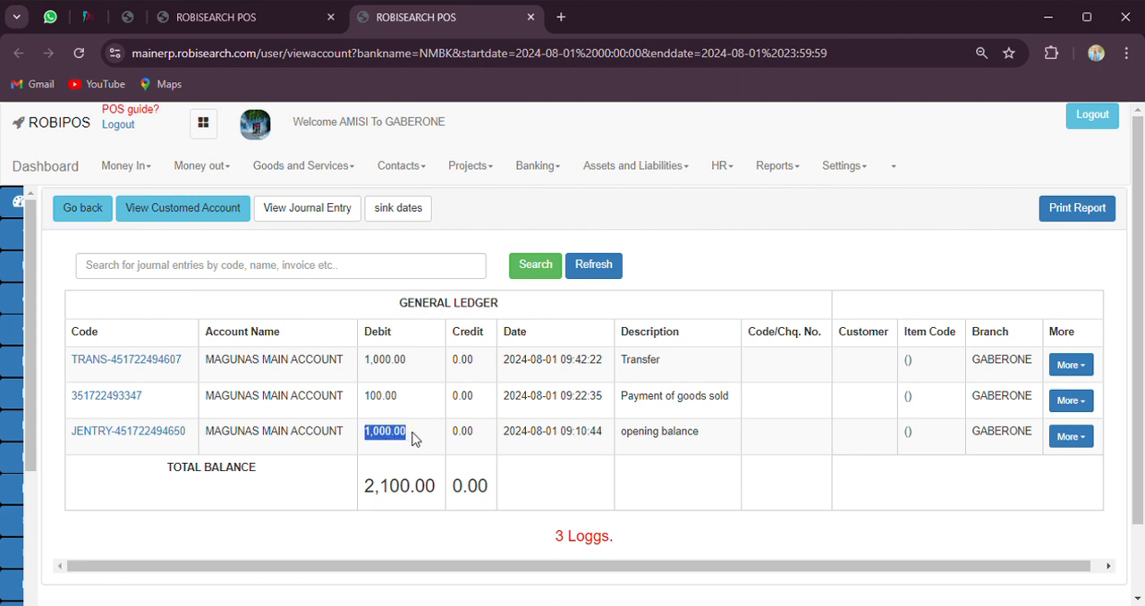
Return to the customised balance sheet and examine its assets, liabilities, equity and retained earnings
{"action": "left_click", "coordinate": [264, 18]}
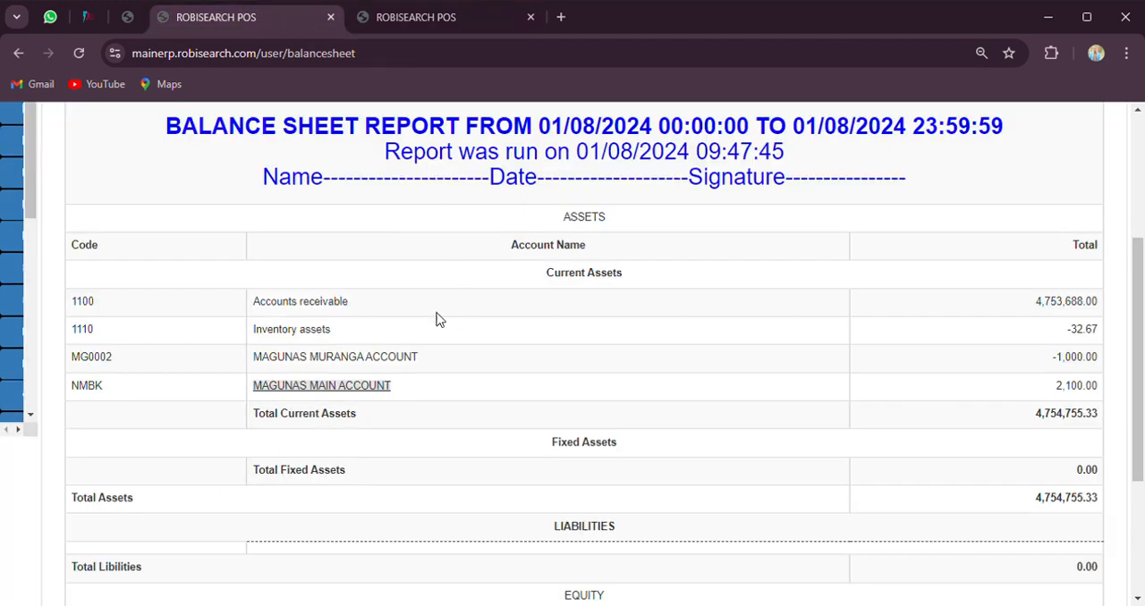
{"action": "scroll", "coordinate": [438, 421], "scroll_direction": "down", "scroll_amount": 2}
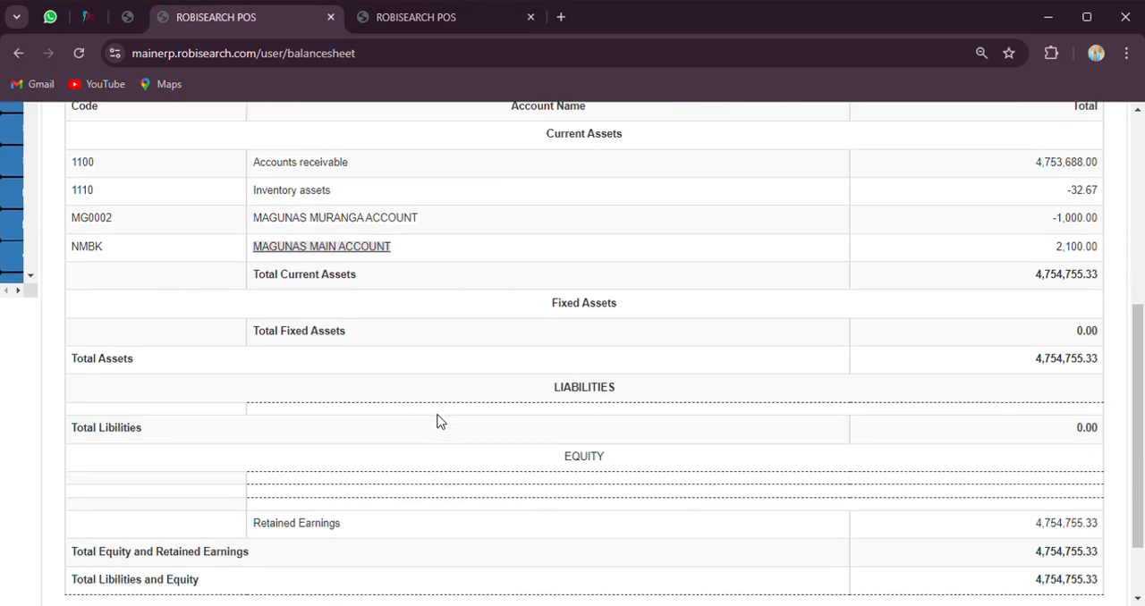
{"action": "scroll", "coordinate": [440, 422], "scroll_direction": "down", "scroll_amount": 2}
{"action": "scroll", "coordinate": [509, 417], "scroll_direction": "up", "scroll_amount": 5}
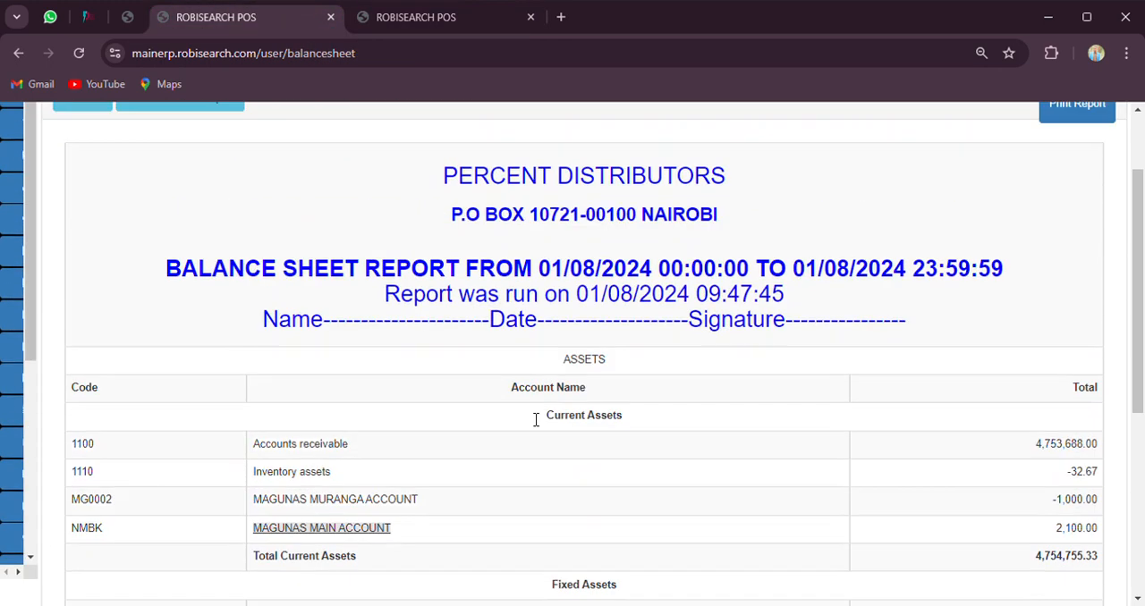
{"action": "scroll", "coordinate": [532, 416], "scroll_direction": "down", "scroll_amount": 4}
{"action": "scroll", "coordinate": [537, 418], "scroll_direction": "up", "scroll_amount": 2}
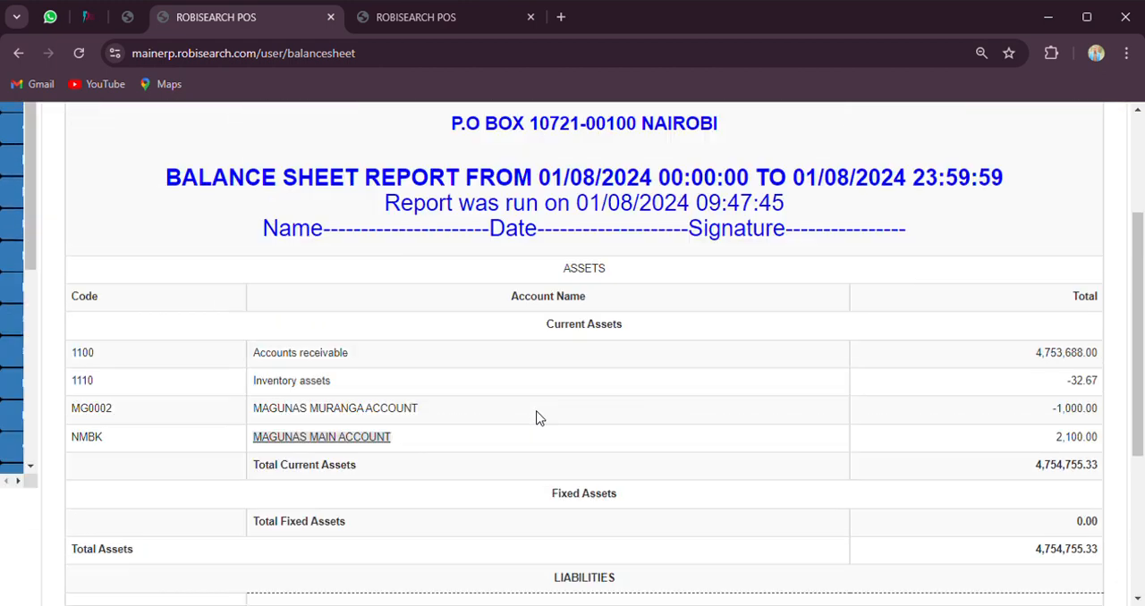
Preview the balance sheet's printout through to its second page, and close the preview without printing
{"action": "scroll", "coordinate": [536, 417], "scroll_direction": "up", "scroll_amount": 4}
{"action": "left_click", "coordinate": [1077, 214]}
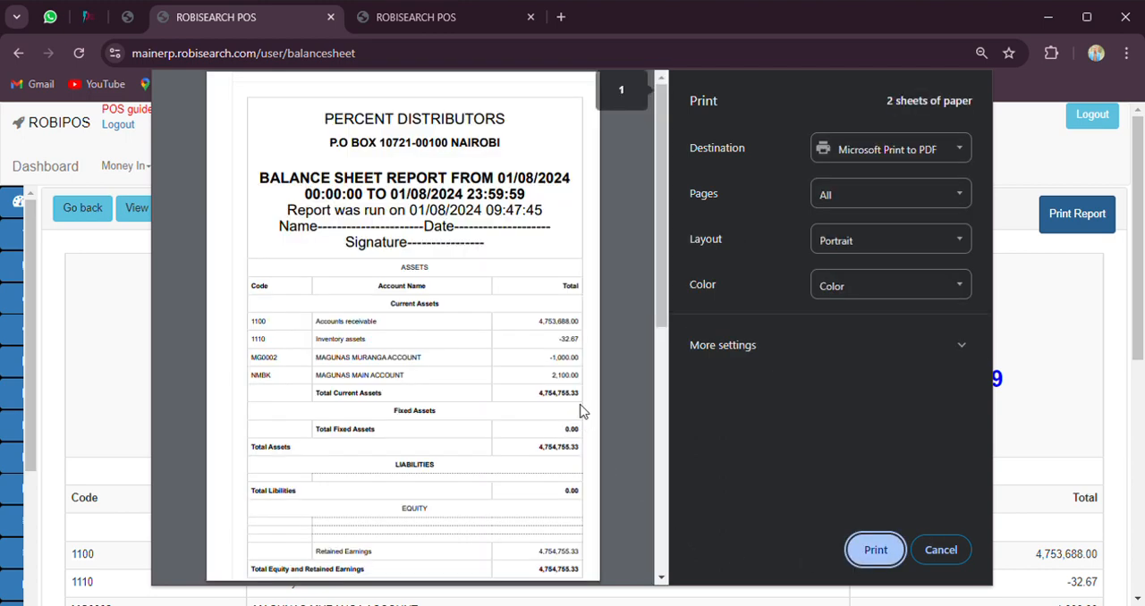
{"action": "scroll", "coordinate": [499, 408], "scroll_direction": "down", "scroll_amount": 3}
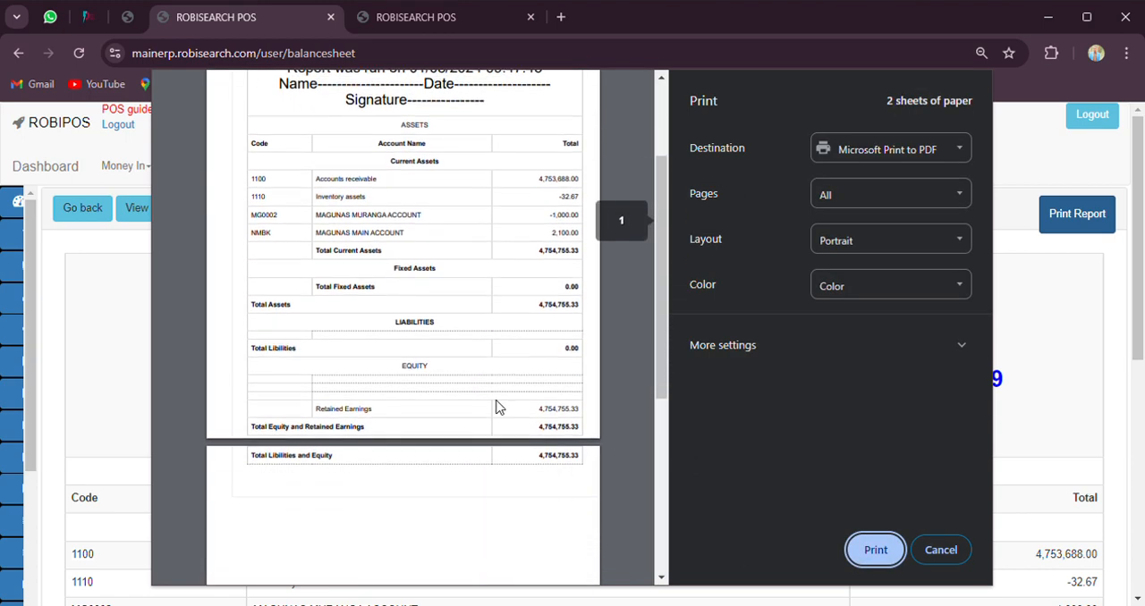
{"action": "scroll", "coordinate": [499, 407], "scroll_direction": "up", "scroll_amount": 3}
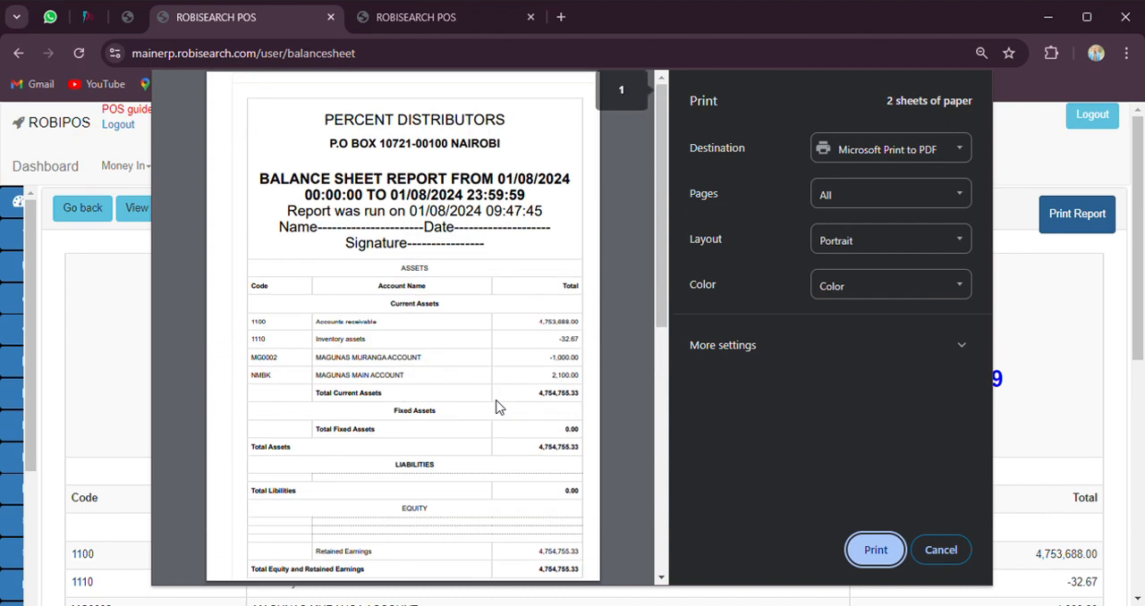
{"action": "left_click", "coordinate": [949, 551]}
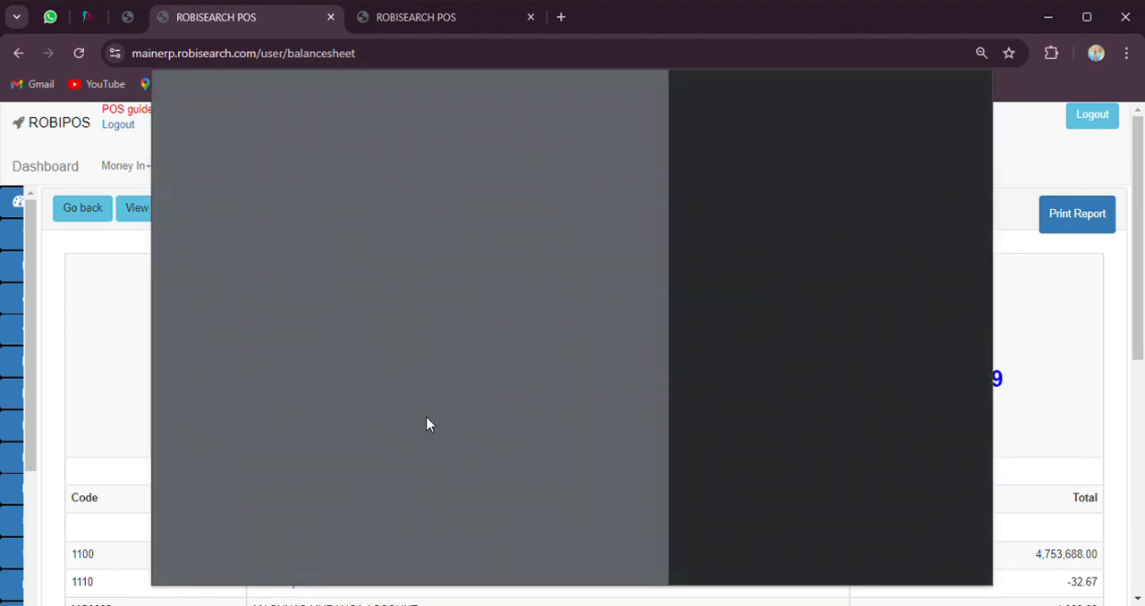
{"action": "left_click", "coordinate": [957, 539]}
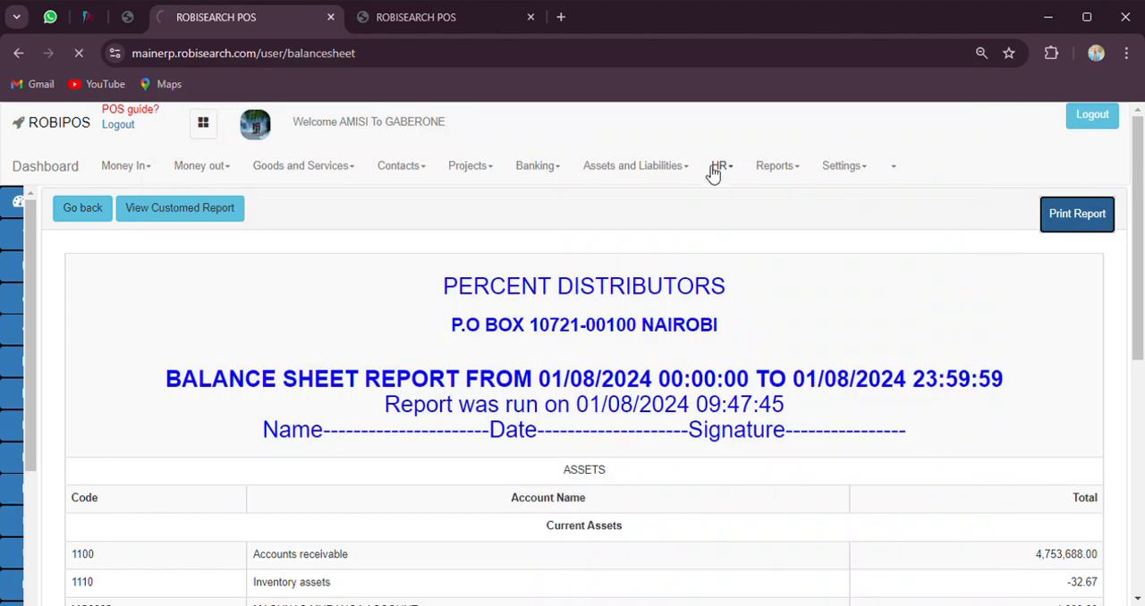
Go back to the reports list, open the Profit and Loss report and examine its direct income accounts
{"action": "left_click", "coordinate": [78, 220]}
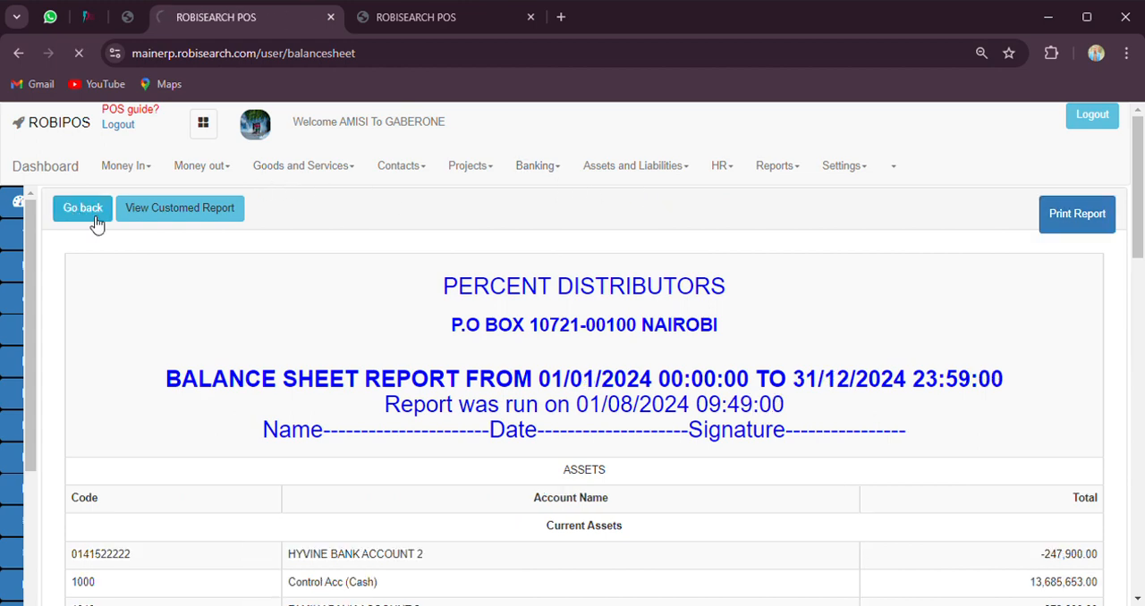
{"action": "scroll", "coordinate": [824, 421], "scroll_direction": "down", "scroll_amount": 5}
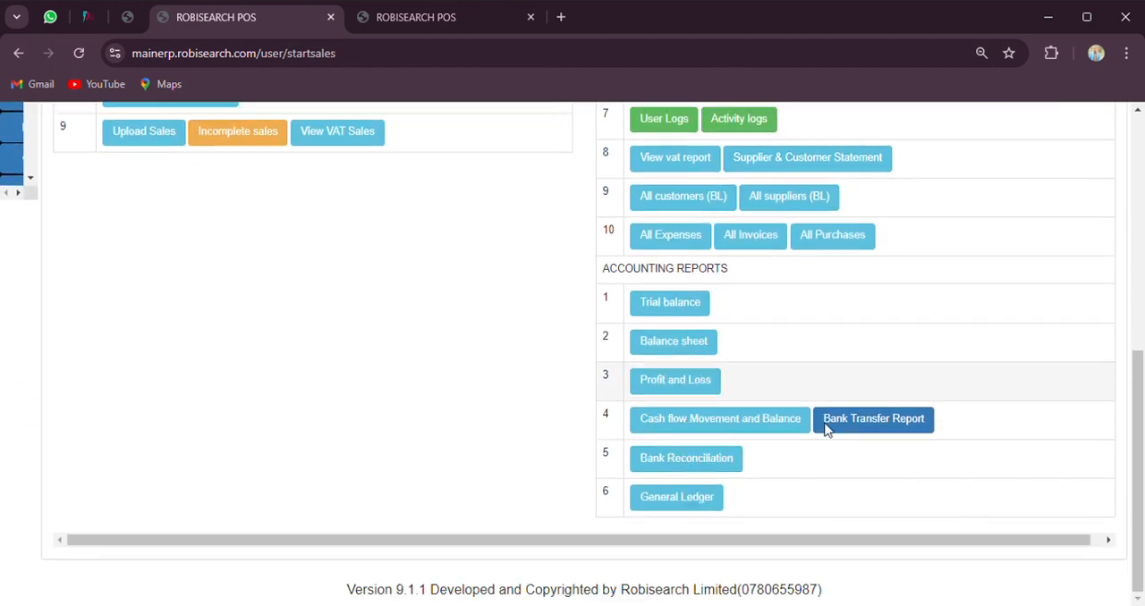
{"action": "left_click", "coordinate": [673, 382]}
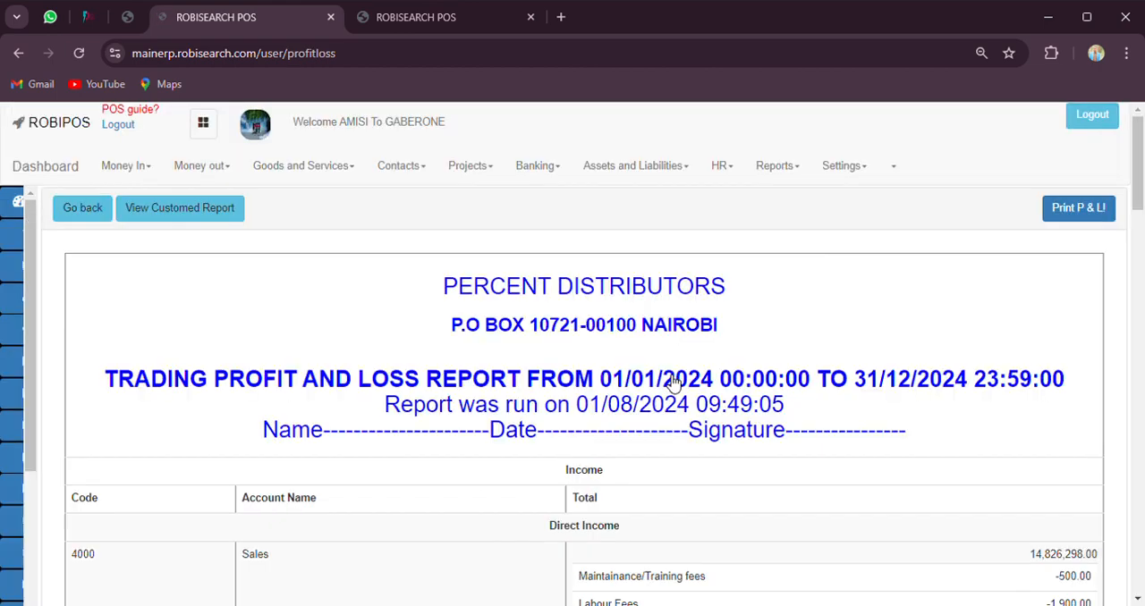
{"action": "scroll", "coordinate": [630, 402], "scroll_direction": "down", "scroll_amount": 3}
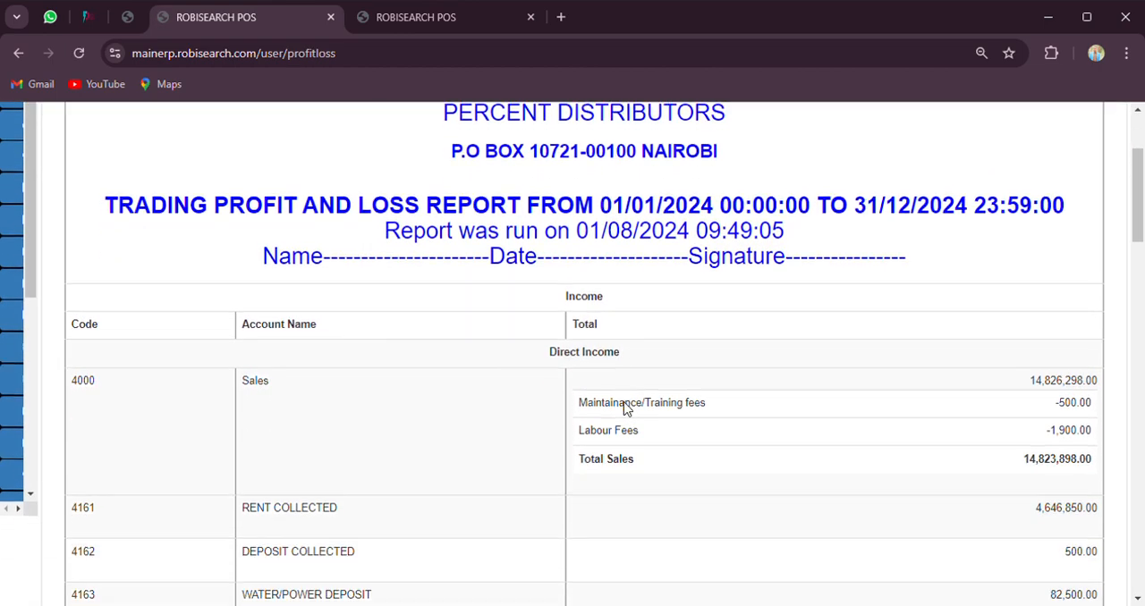
{"action": "scroll", "coordinate": [628, 402], "scroll_direction": "down", "scroll_amount": 2}
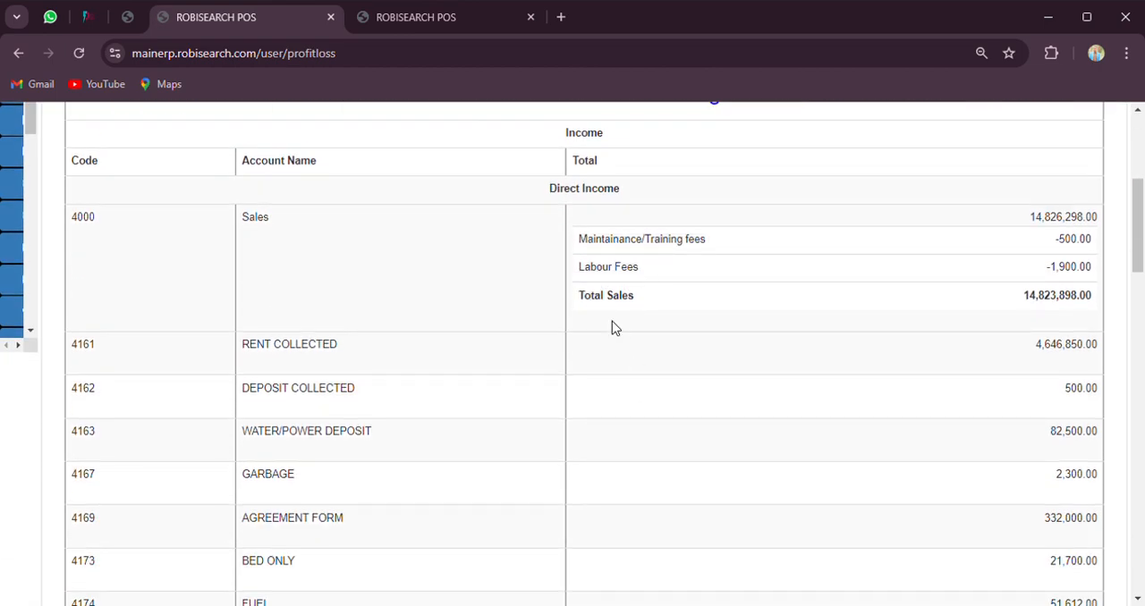
{"action": "scroll", "coordinate": [614, 325], "scroll_direction": "down", "scroll_amount": 2}
{"action": "scroll", "coordinate": [613, 324], "scroll_direction": "up", "scroll_amount": 6}
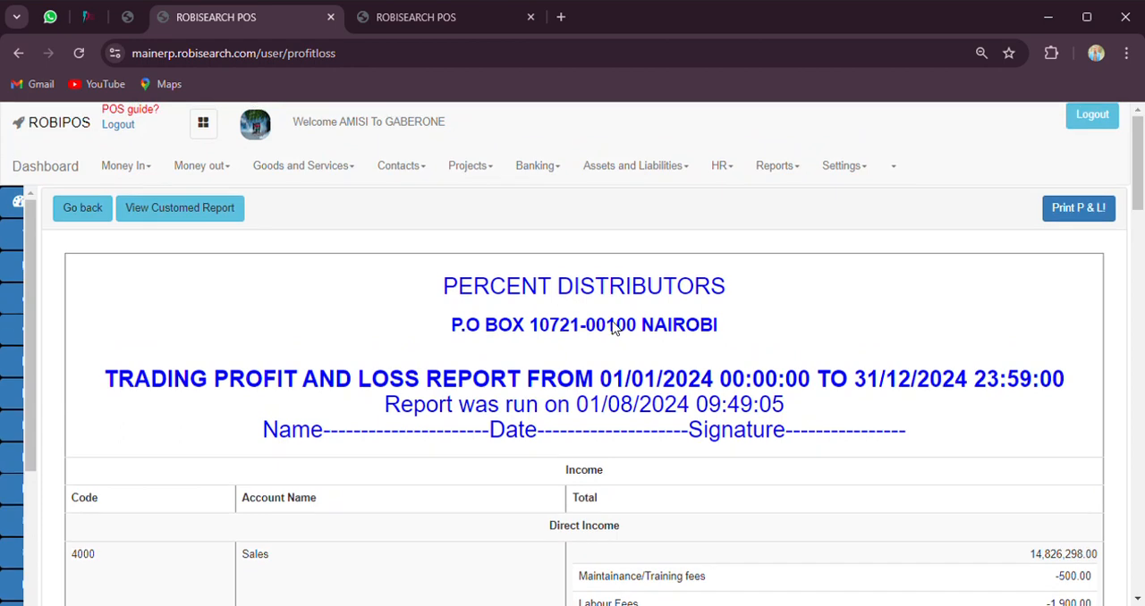
Generate a customised profit and loss report for all branches/counters from 08/01/2024 to 08/01/2024
{"action": "left_click", "coordinate": [204, 214]}
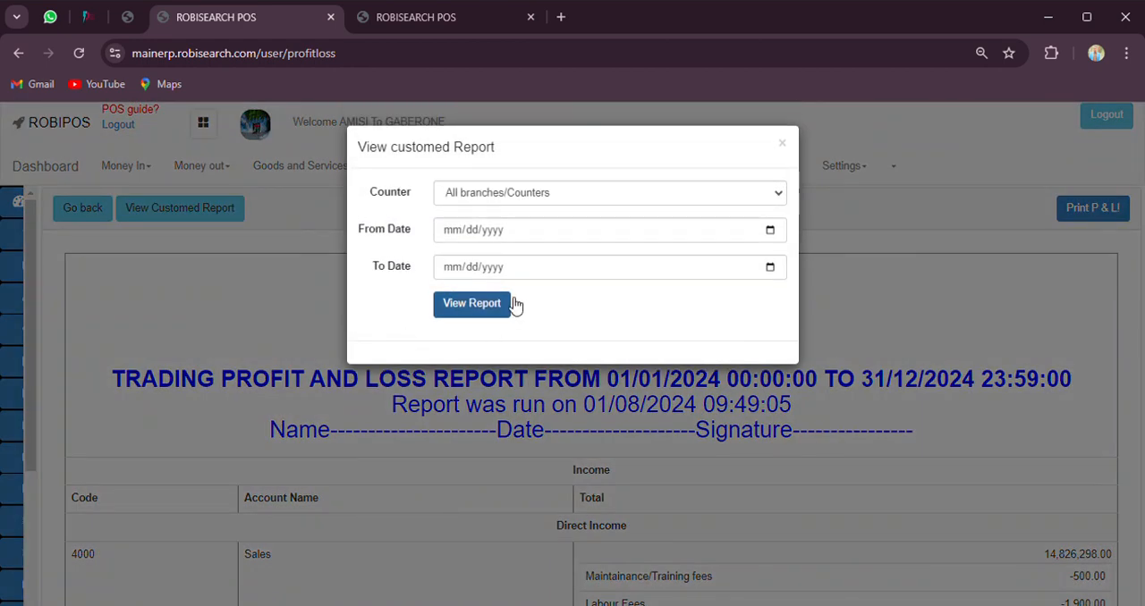
{"action": "left_click", "coordinate": [771, 236]}
{"action": "type", "text": "08012024"}
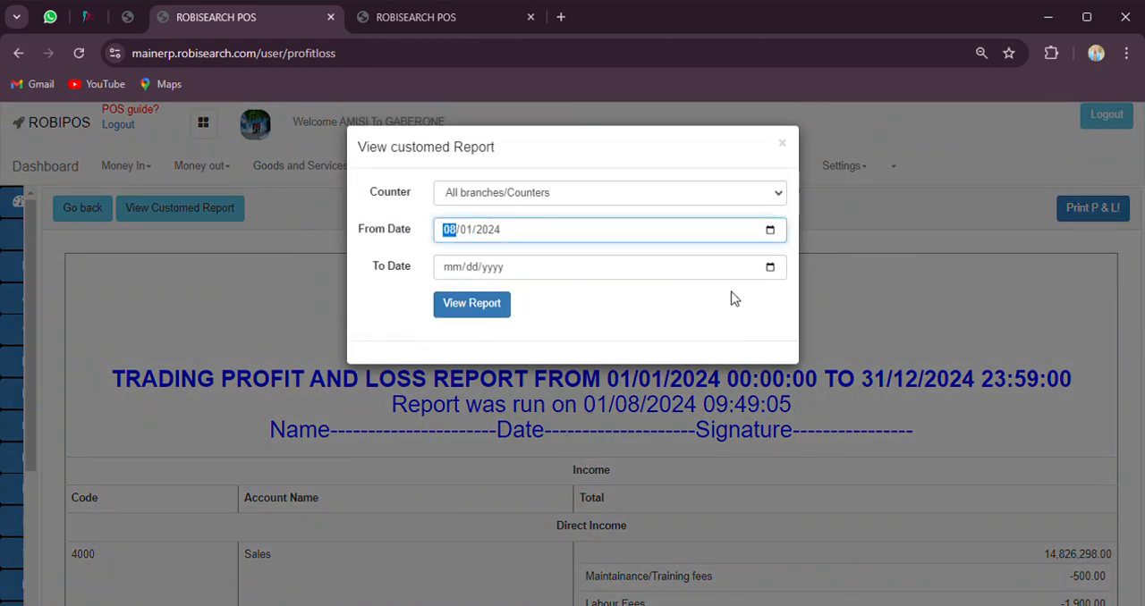
{"action": "left_click", "coordinate": [771, 267]}
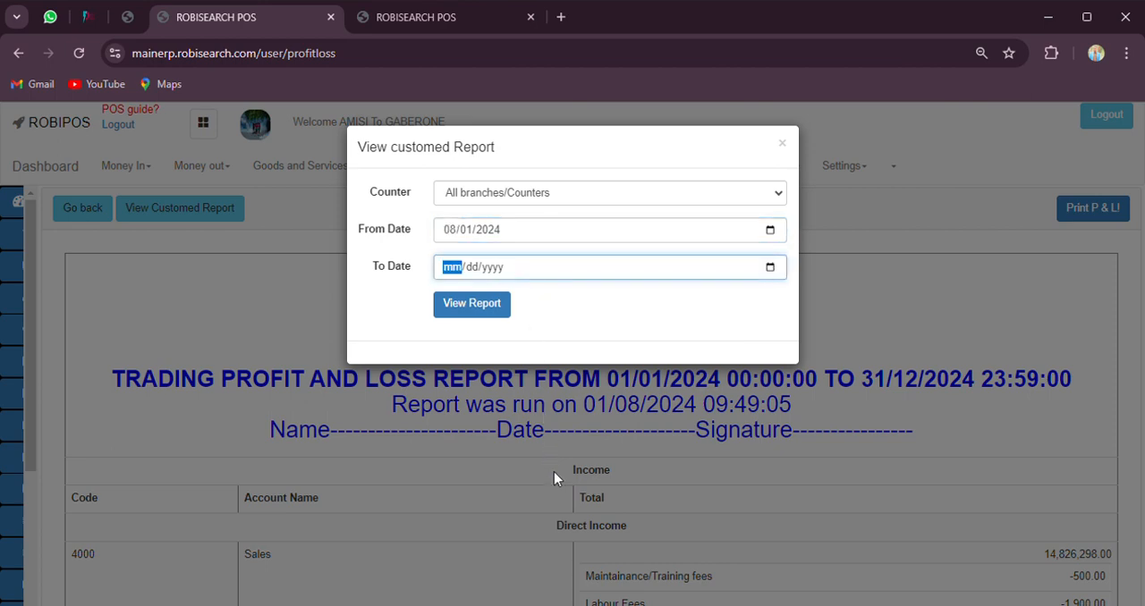
{"action": "type", "text": "08012024"}
{"action": "left_click", "coordinate": [468, 306]}
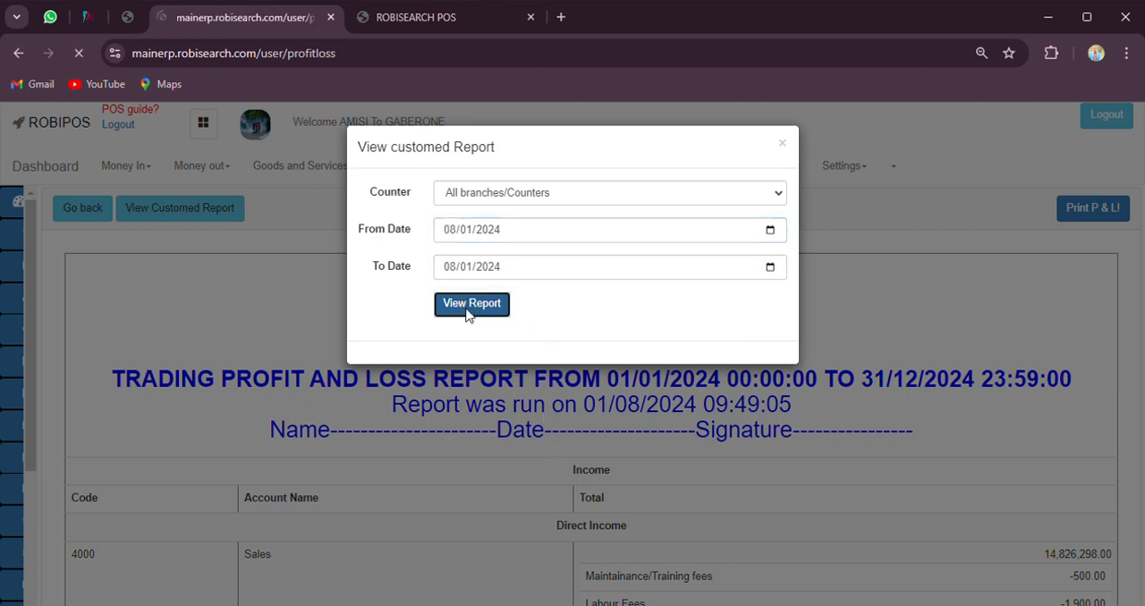
Examine the direct income, other income and total income amounts in the customised profit and loss report
{"action": "scroll", "coordinate": [493, 332], "scroll_direction": "down", "scroll_amount": 2}
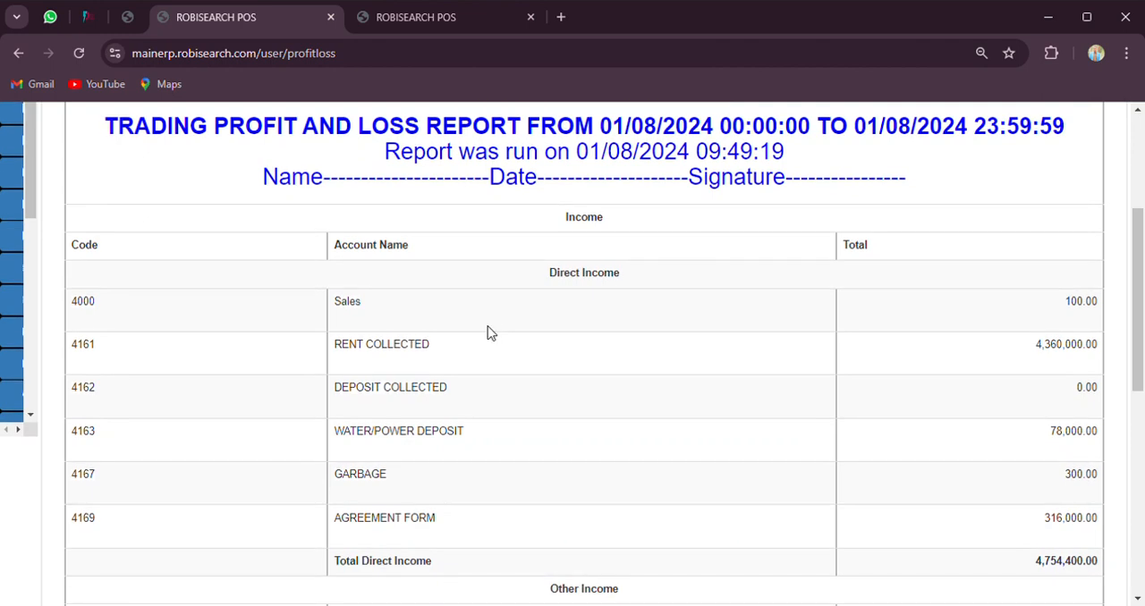
{"action": "scroll", "coordinate": [491, 333], "scroll_direction": "down", "scroll_amount": 1}
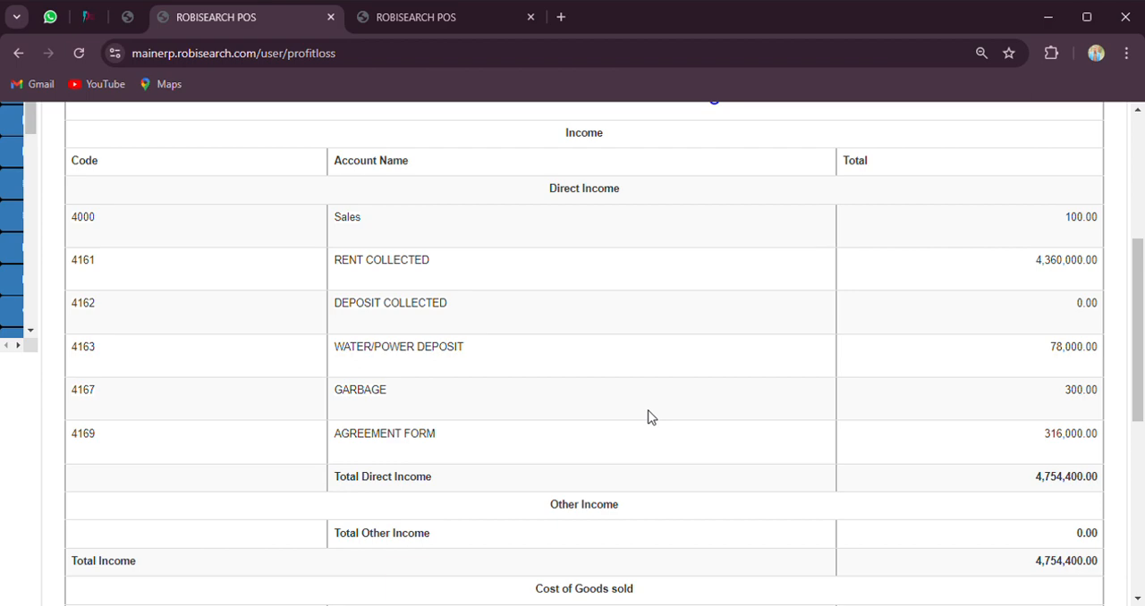
{"action": "scroll", "coordinate": [613, 407], "scroll_direction": "up", "scroll_amount": 3}
{"action": "scroll", "coordinate": [613, 407], "scroll_direction": "down", "scroll_amount": 2}
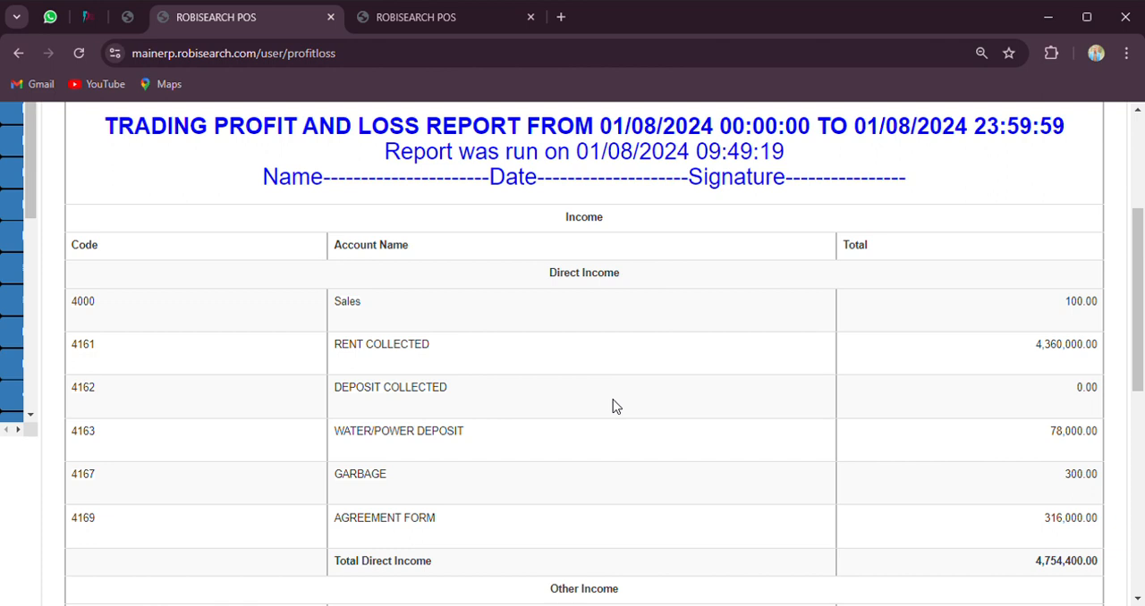
Examine the cost of goods sold, gross profit and general and administrative expenses against the income accounts in the profit and loss report
{"action": "scroll", "coordinate": [612, 407], "scroll_direction": "down", "scroll_amount": 5}
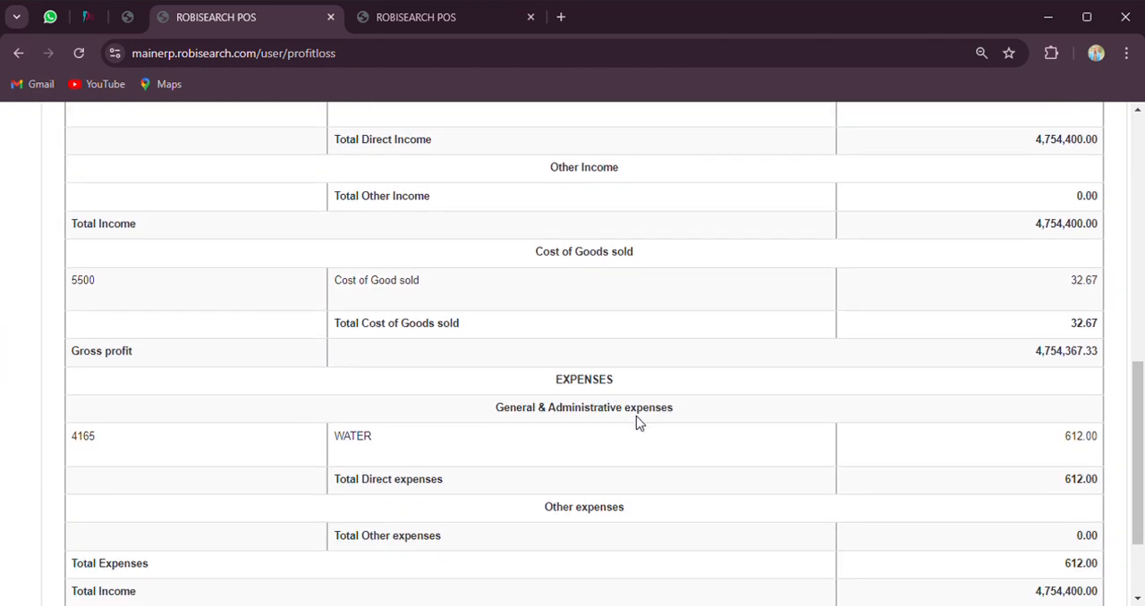
{"action": "double_click", "coordinate": [594, 391]}
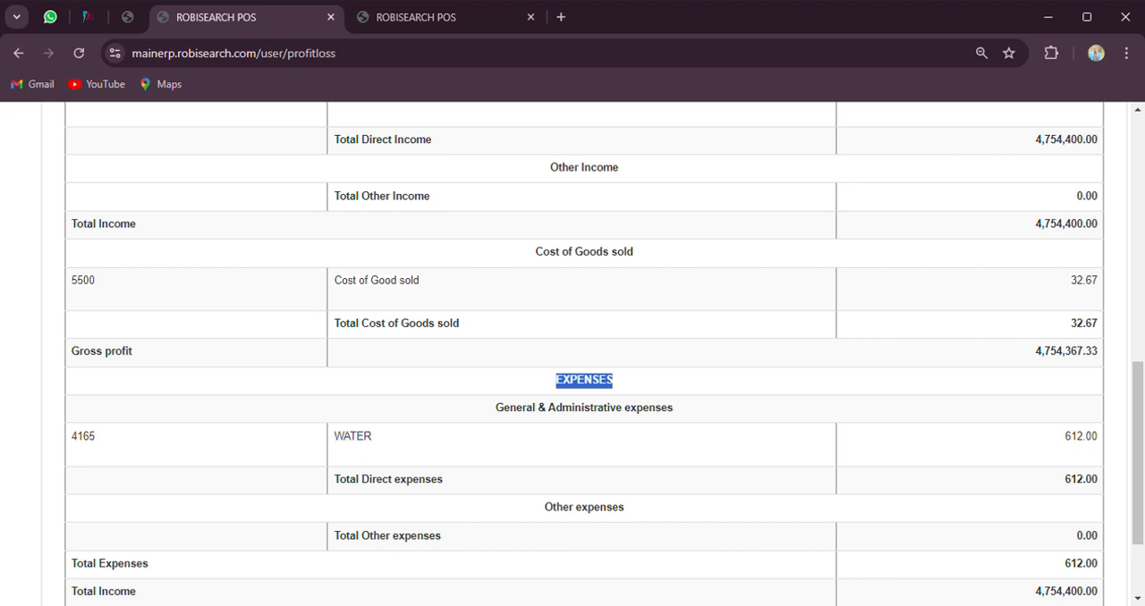
{"action": "double_click", "coordinate": [1081, 436]}
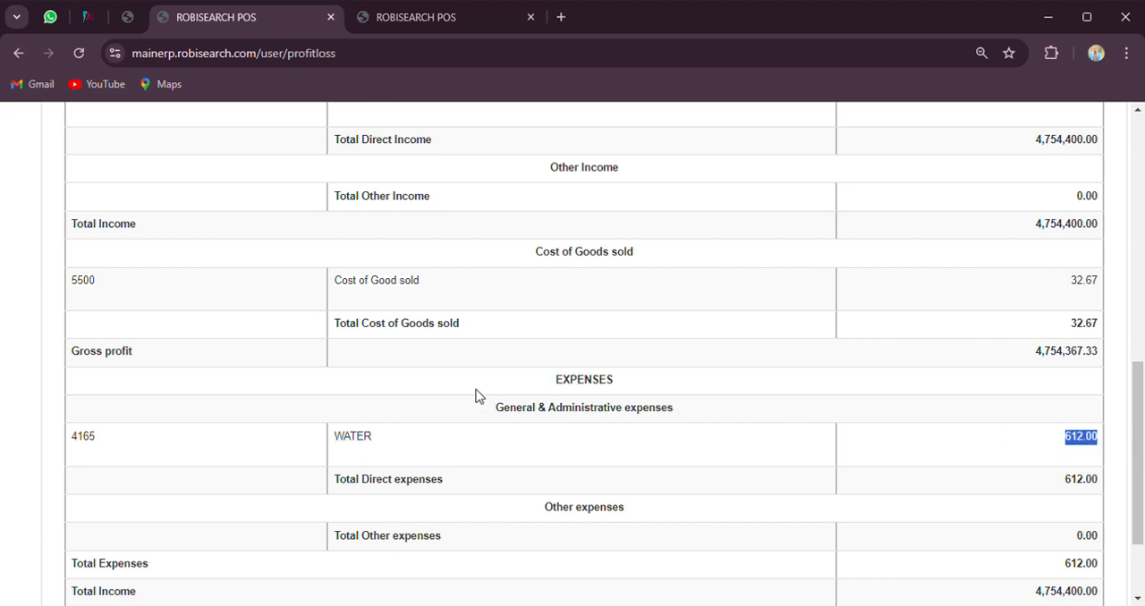
{"action": "scroll", "coordinate": [564, 399], "scroll_direction": "up", "scroll_amount": 2}
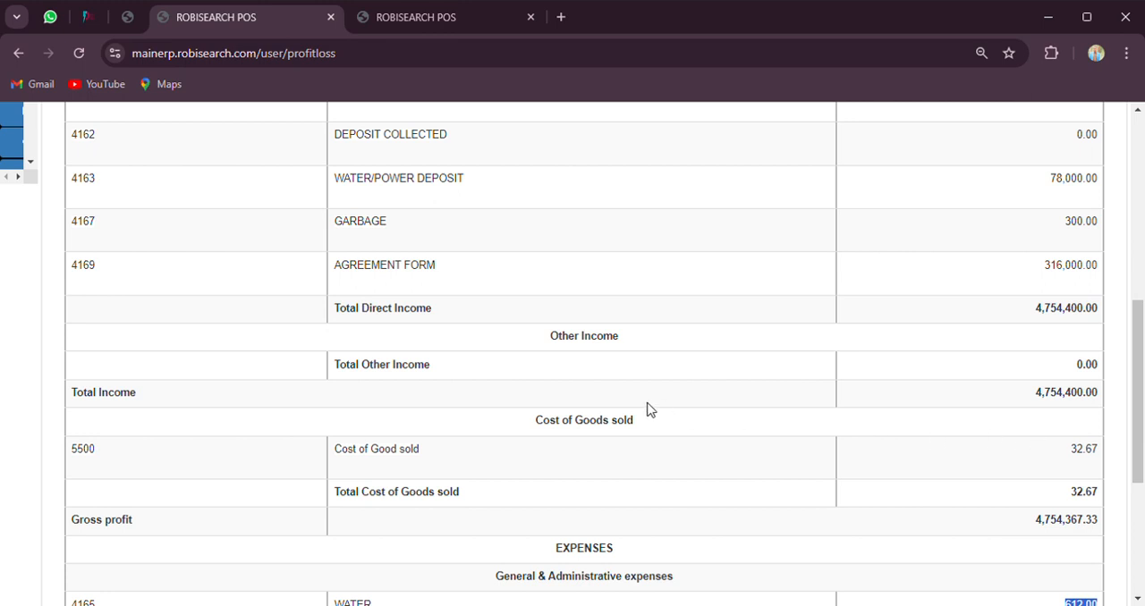
{"action": "scroll", "coordinate": [610, 373], "scroll_direction": "up", "scroll_amount": 1}
{"action": "scroll", "coordinate": [716, 391], "scroll_direction": "up", "scroll_amount": 1}
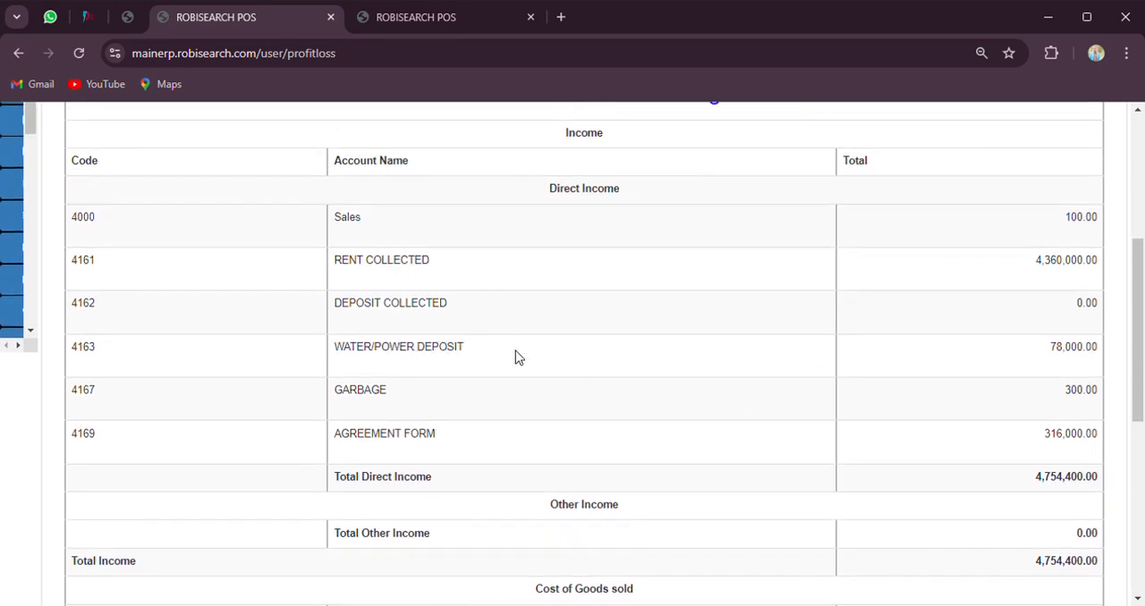
{"action": "scroll", "coordinate": [515, 351], "scroll_direction": "down", "scroll_amount": 1}
{"action": "scroll", "coordinate": [500, 289], "scroll_direction": "up", "scroll_amount": 1}
{"action": "scroll", "coordinate": [455, 404], "scroll_direction": "down", "scroll_amount": 1}
{"action": "scroll", "coordinate": [454, 404], "scroll_direction": "down", "scroll_amount": 5}
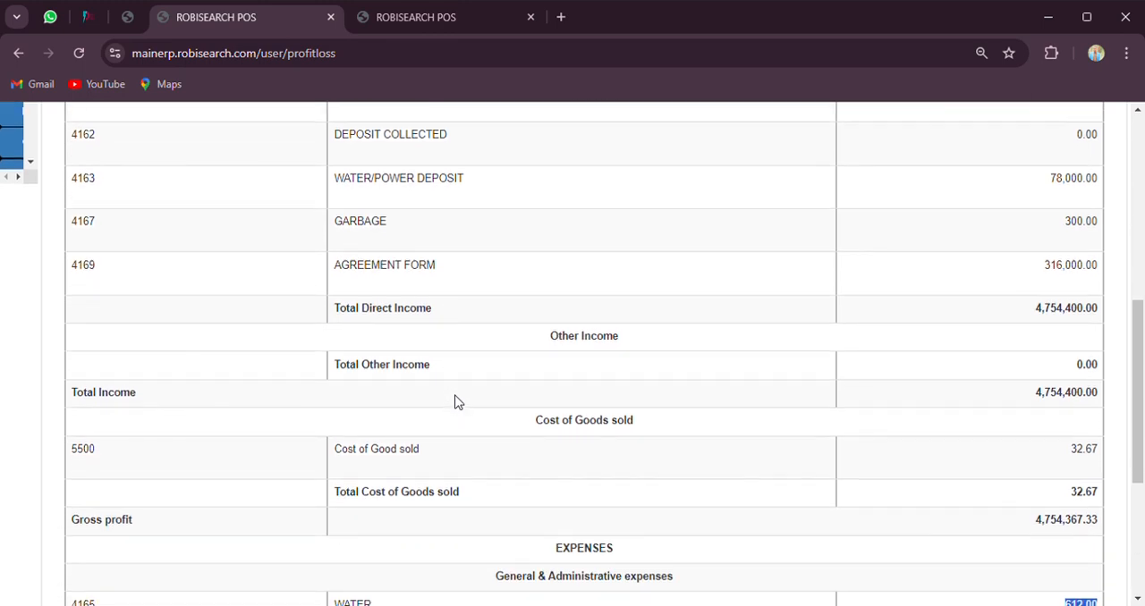
{"action": "scroll", "coordinate": [524, 400], "scroll_direction": "up", "scroll_amount": 1}
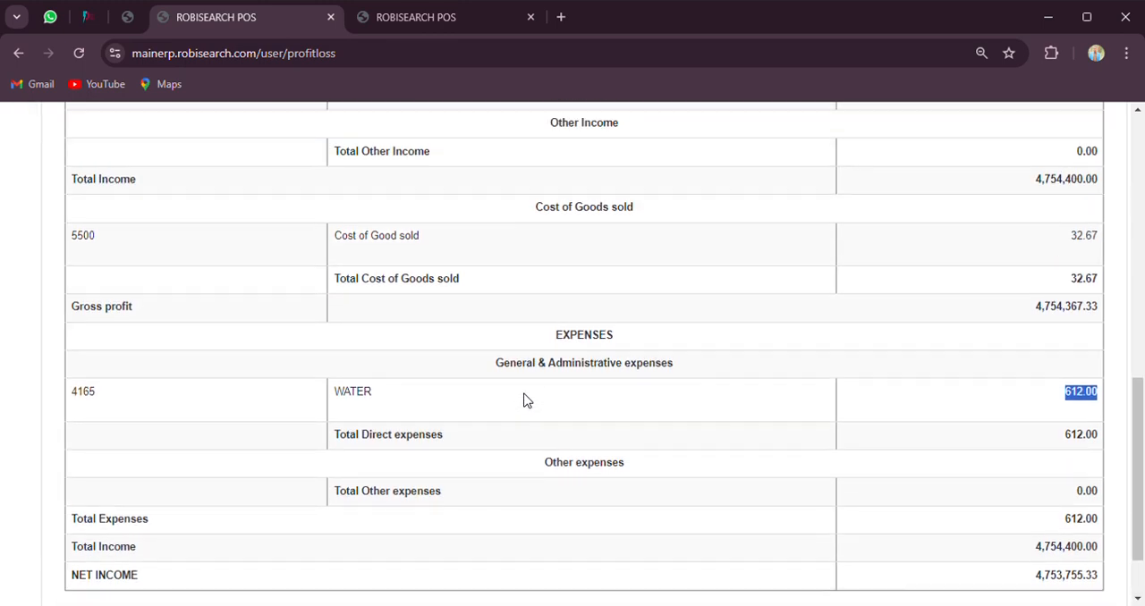
Examine the total expenses, total income and net income rows at the end of the profit and loss report
{"action": "double_click", "coordinate": [92, 522]}
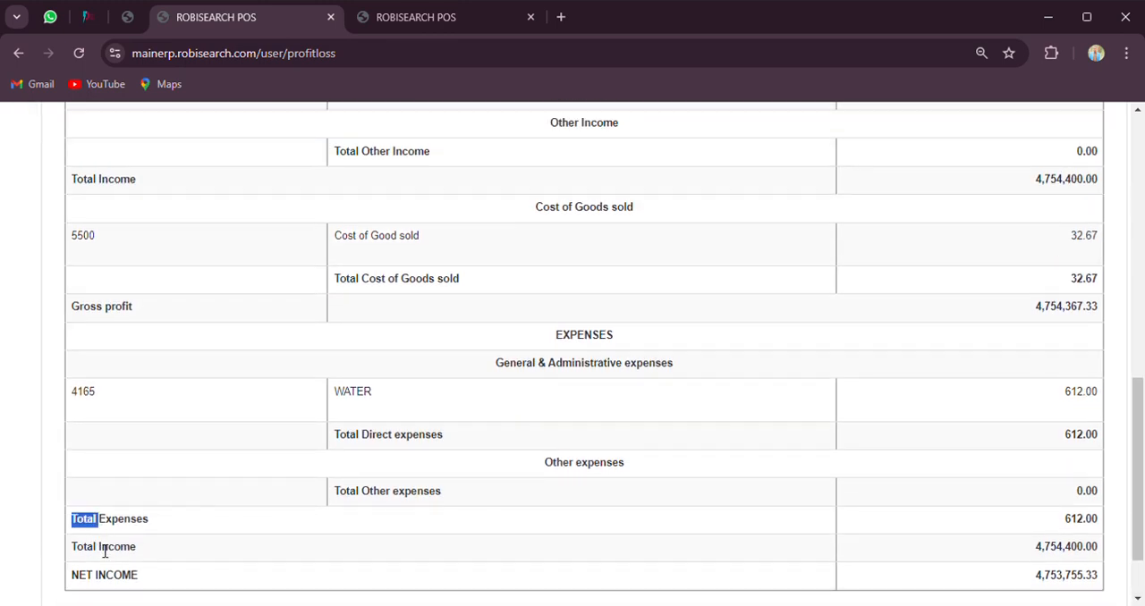
{"action": "double_click", "coordinate": [112, 548]}
{"action": "triple_click", "coordinate": [107, 576]}
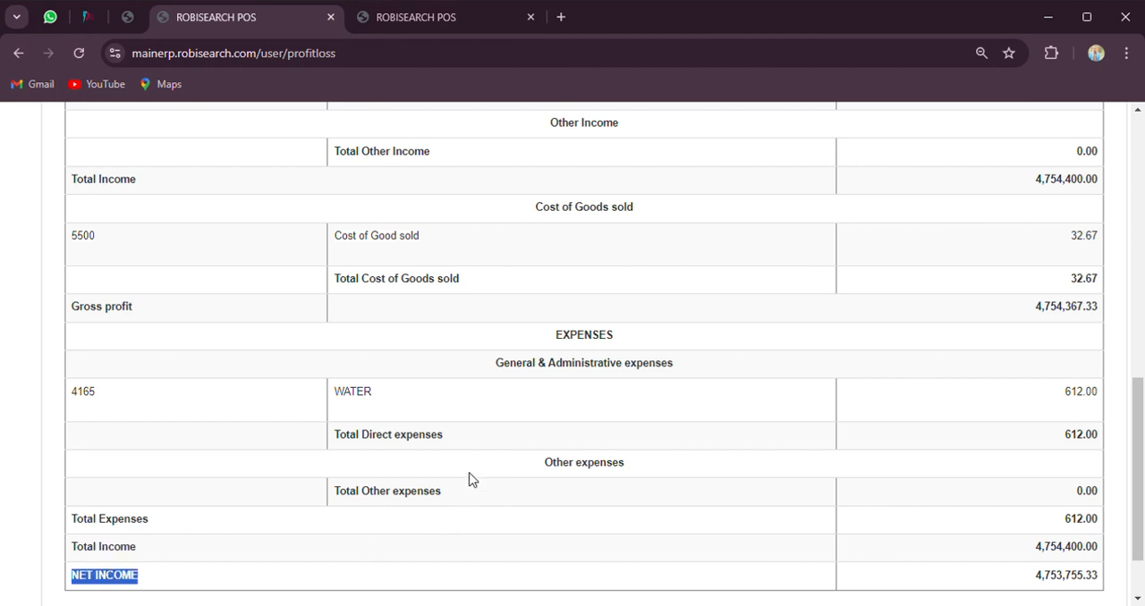
Go back to the reports list and open the Cash flow Movement and Balance report form
{"action": "scroll", "coordinate": [447, 461], "scroll_direction": "up", "scroll_amount": 10}
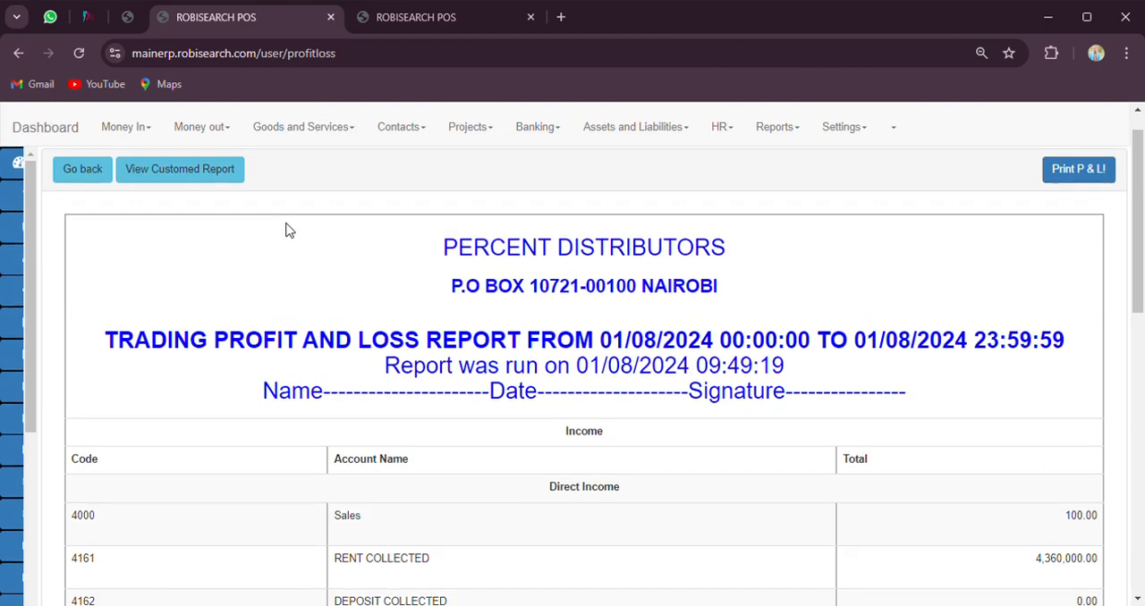
{"action": "left_click", "coordinate": [98, 206]}
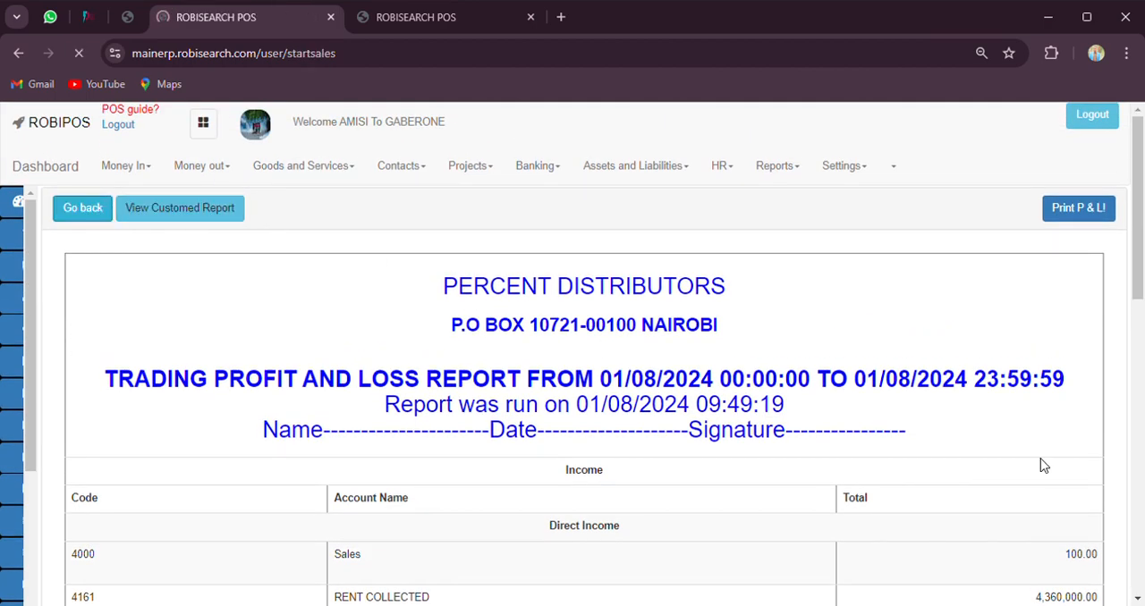
{"action": "scroll", "coordinate": [896, 464], "scroll_direction": "down", "scroll_amount": 3}
{"action": "scroll", "coordinate": [896, 463], "scroll_direction": "down", "scroll_amount": 3}
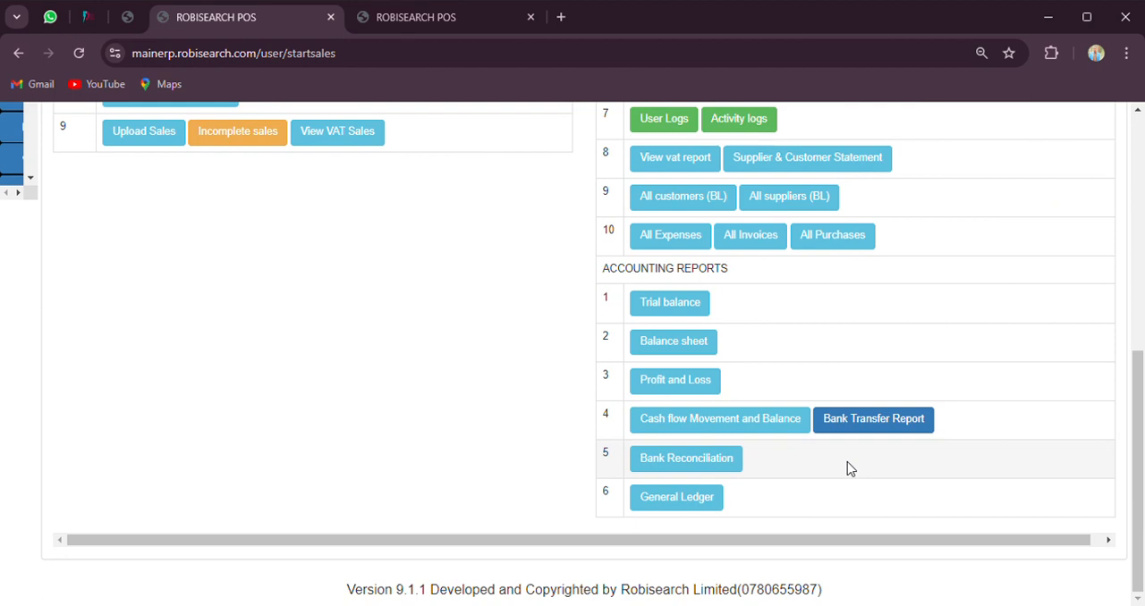
{"action": "left_click", "coordinate": [709, 431]}
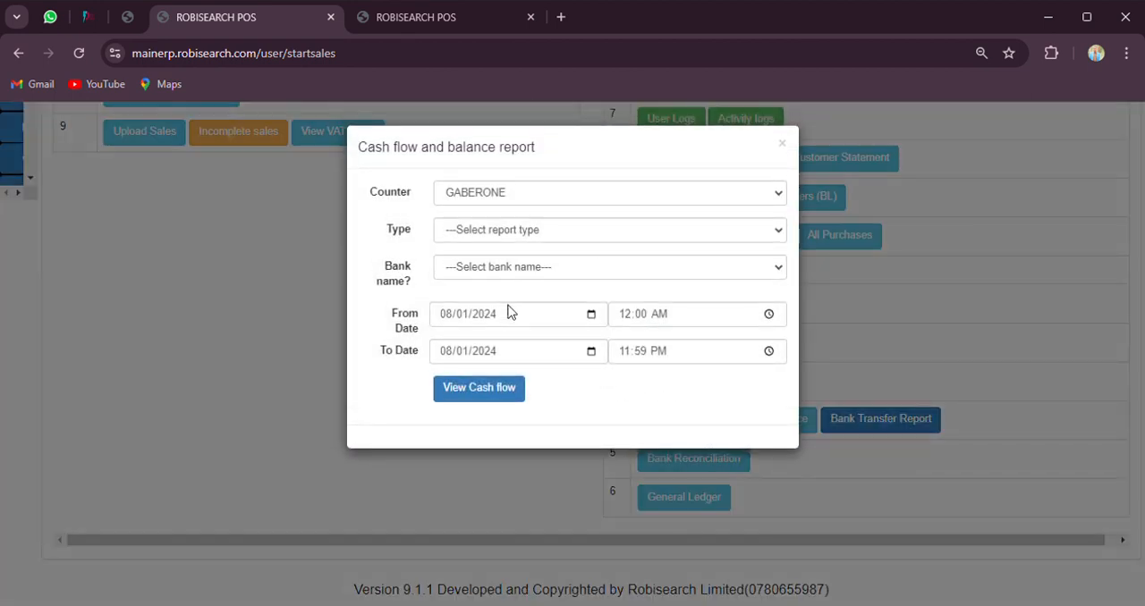
Generate the cash flow report of type All transactions and balance for MAGUNAS MAIN ACCOUNT, covering 08/01/2024 12:00 AM to 11:59 PM
{"action": "left_click", "coordinate": [523, 230]}
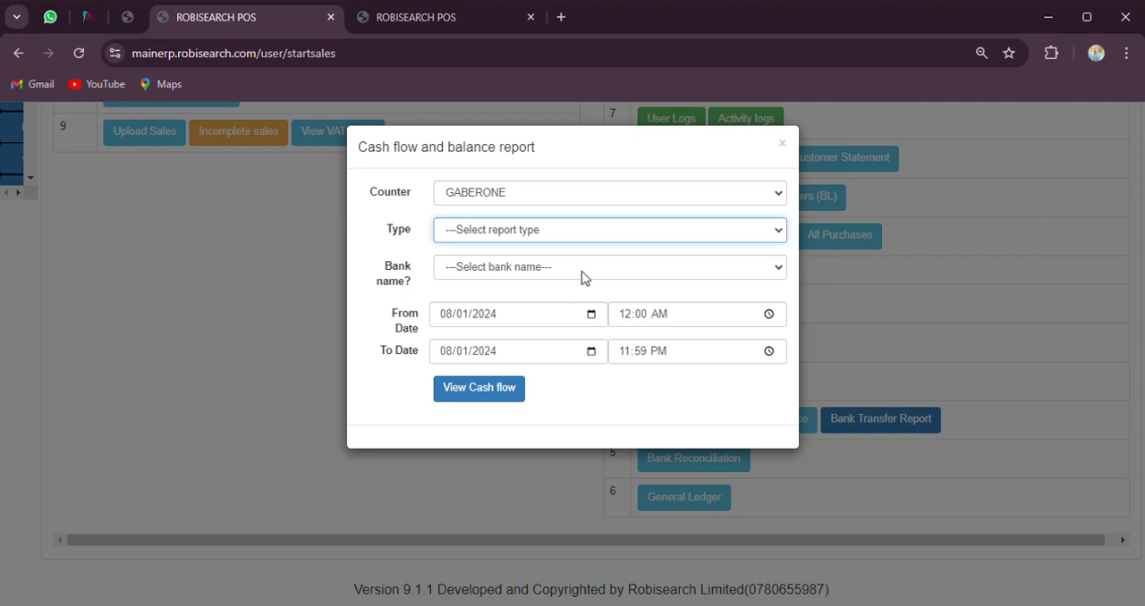
{"action": "key", "text": "Down"}
{"action": "key", "text": "Tab"}
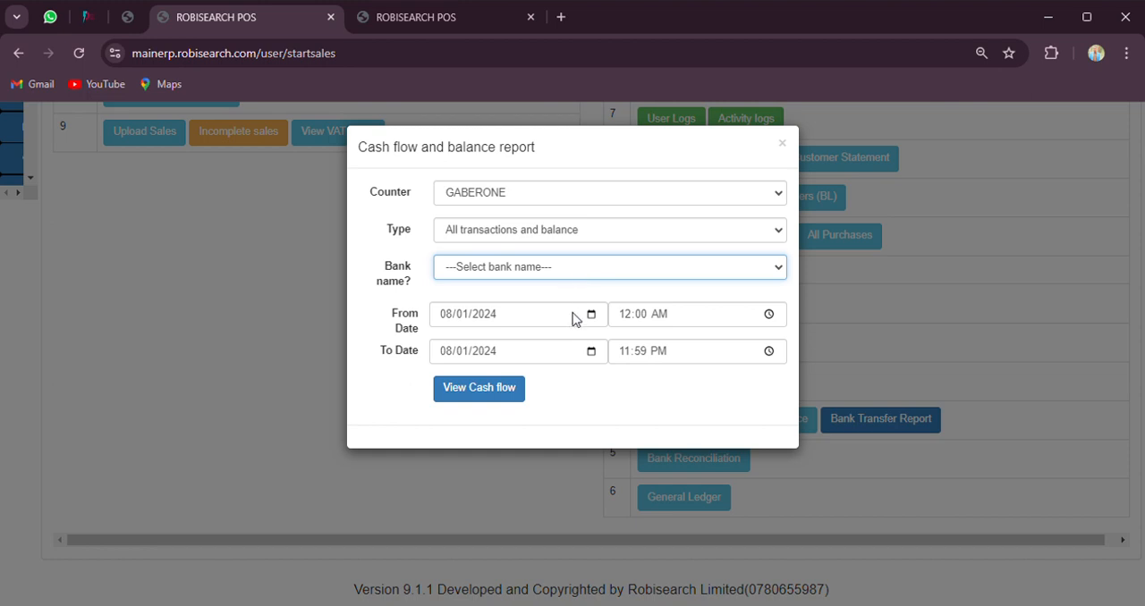
{"action": "key", "text": "Down"}
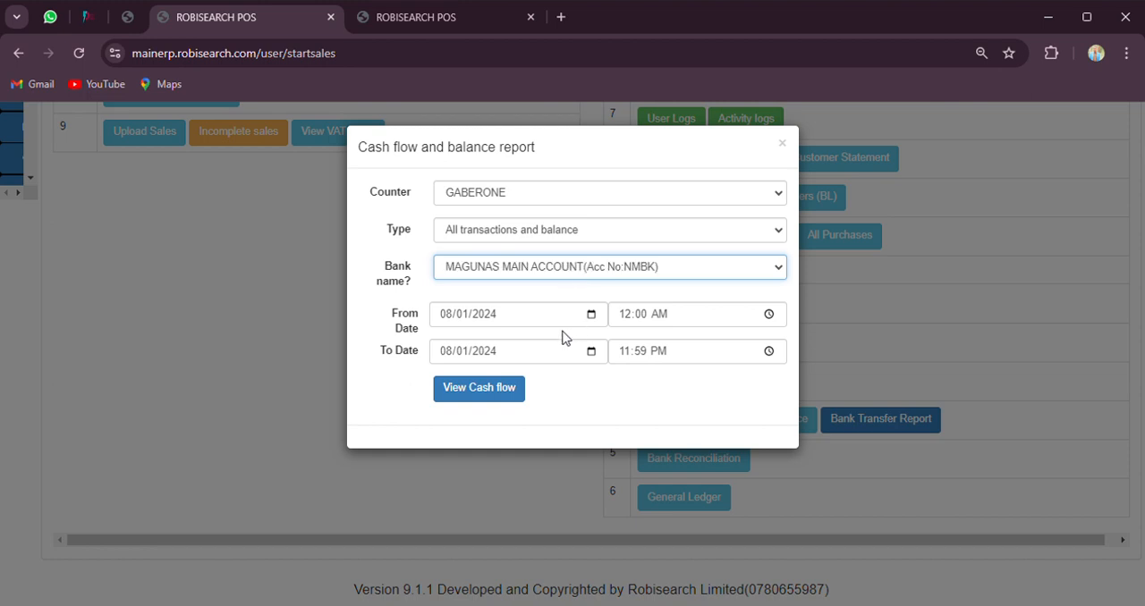
{"action": "left_click", "coordinate": [494, 392]}
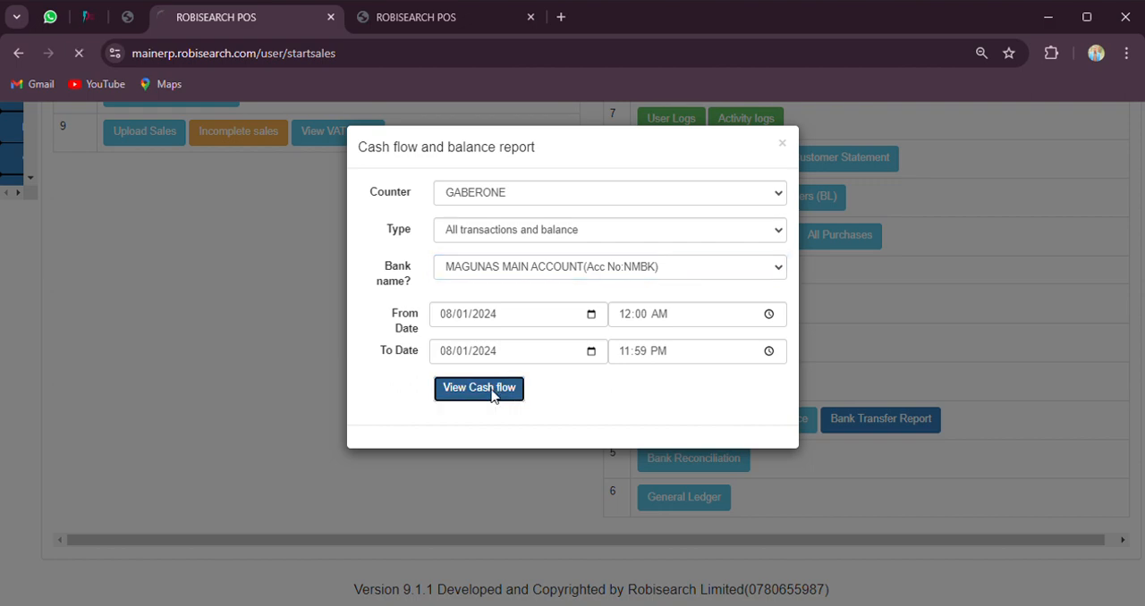
Examine the opening balance, payment of goods sold and transfer entries in the cash flow and balance report
{"action": "scroll", "coordinate": [498, 397], "scroll_direction": "down", "scroll_amount": 2}
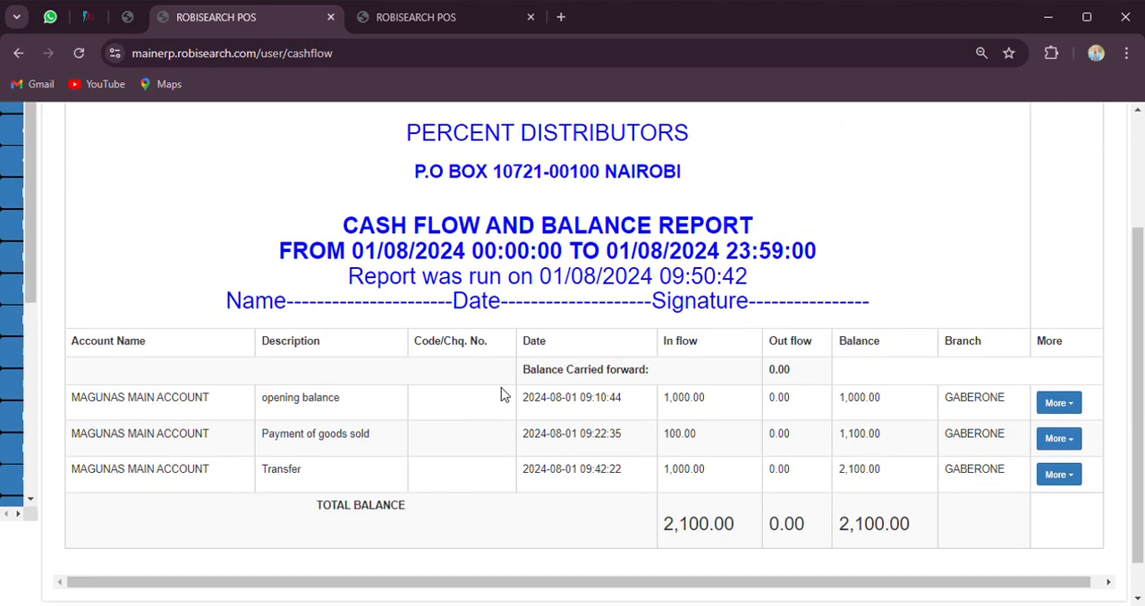
{"action": "double_click", "coordinate": [305, 399]}
{"action": "triple_click", "coordinate": [304, 399]}
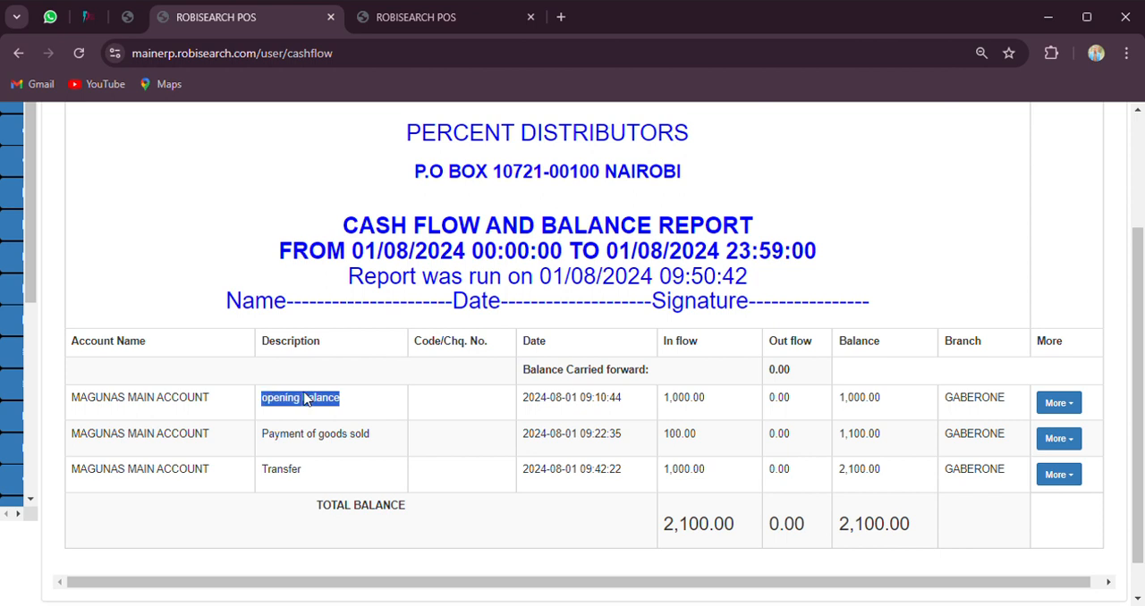
{"action": "triple_click", "coordinate": [311, 438]}
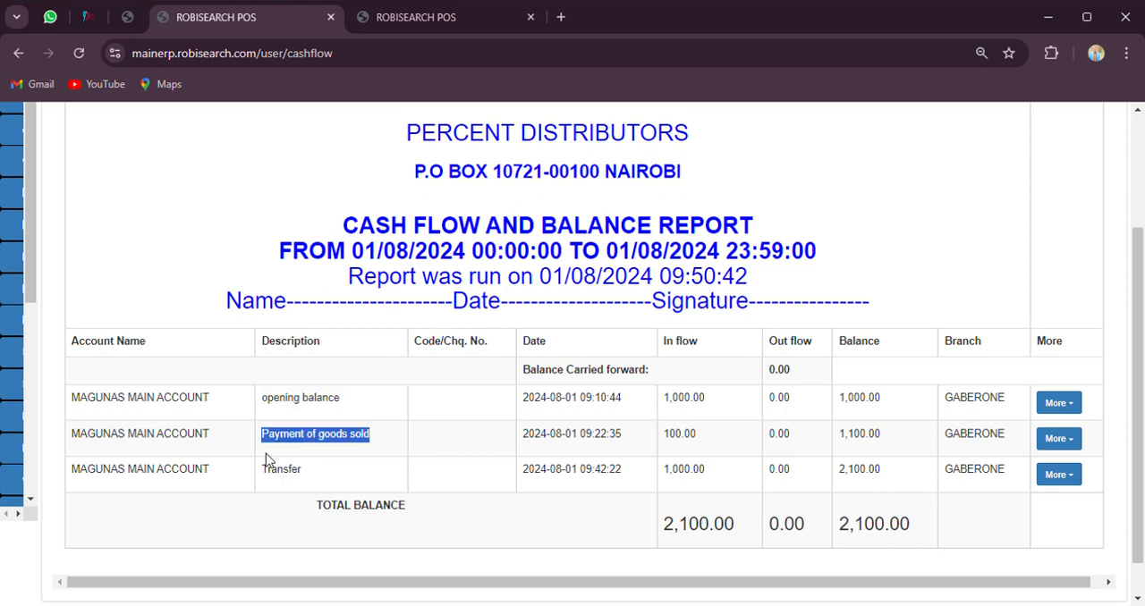
{"action": "left_click", "coordinate": [266, 459]}
{"action": "triple_click", "coordinate": [284, 480]}
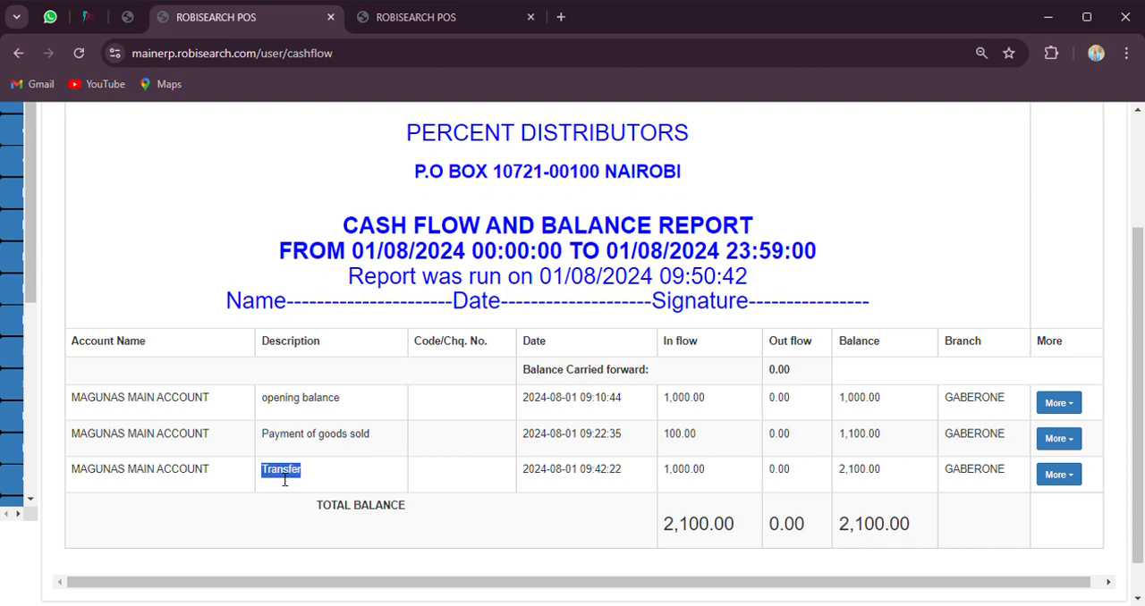
{"action": "scroll", "coordinate": [418, 440], "scroll_direction": "up", "scroll_amount": 3}
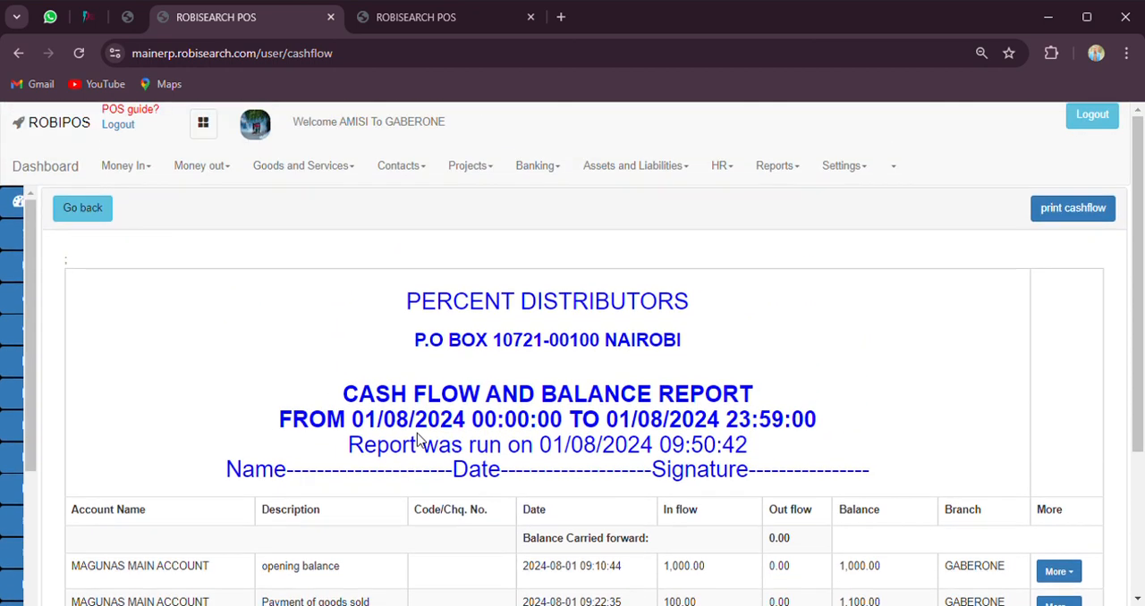
Examine the total inflow, outflow and balance in the cash flow and balance report
{"action": "scroll", "coordinate": [419, 440], "scroll_direction": "down", "scroll_amount": 3}
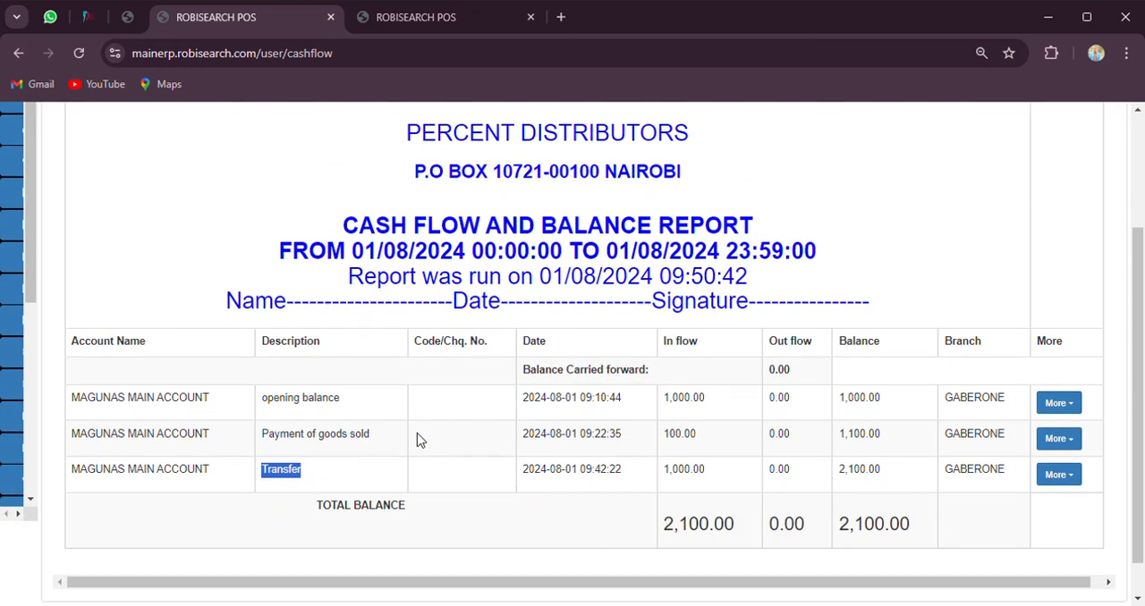
{"action": "left_click", "coordinate": [689, 539]}
{"action": "double_click", "coordinate": [689, 540]}
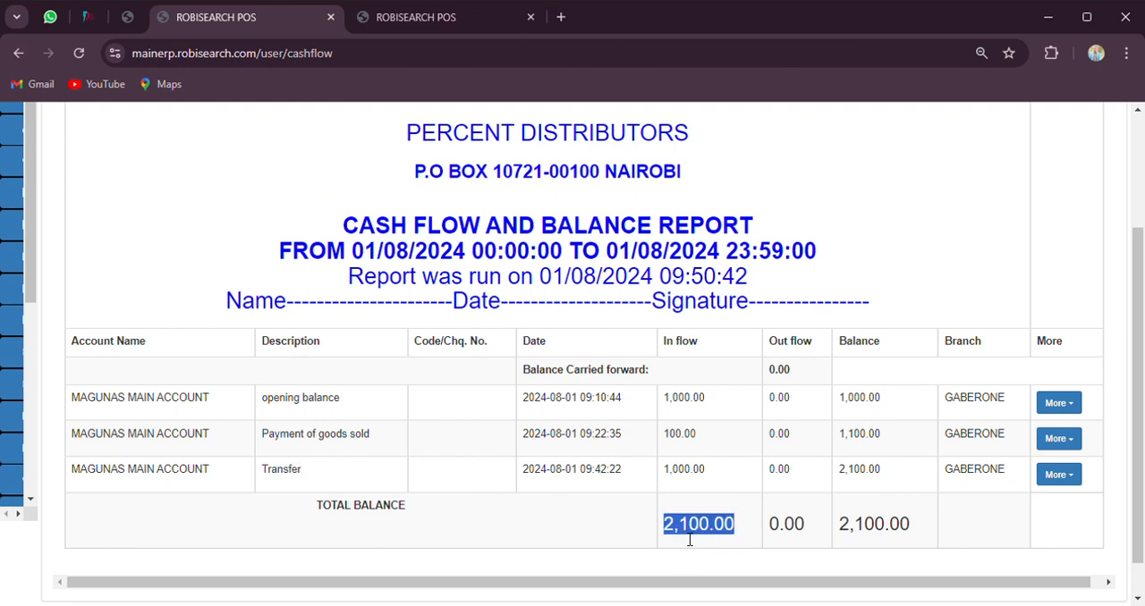
{"action": "left_click", "coordinate": [809, 537]}
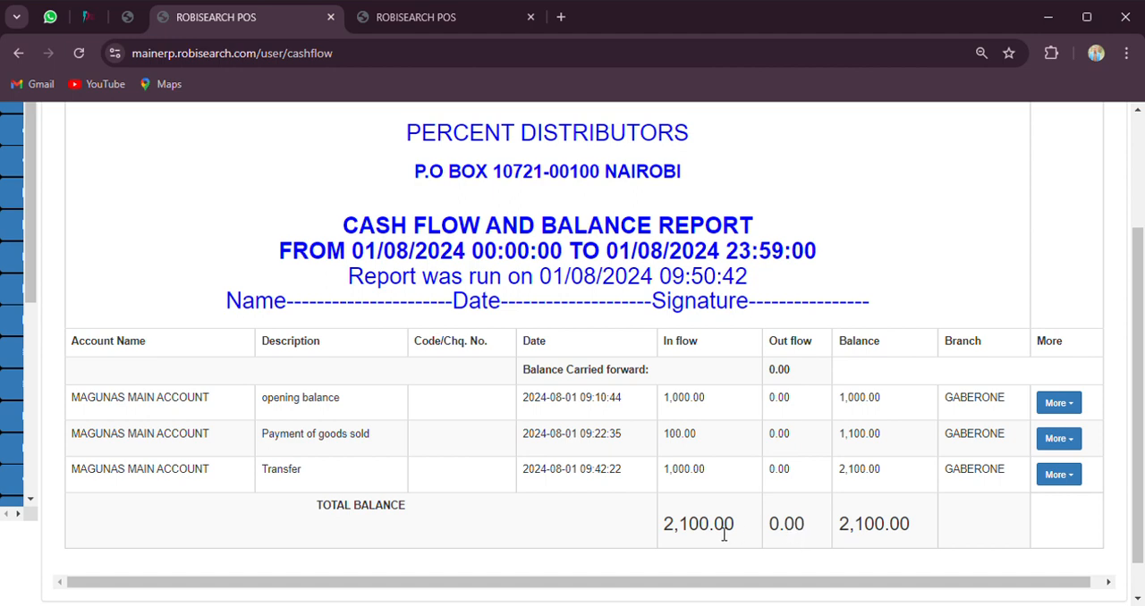
{"action": "double_click", "coordinate": [875, 539]}
Go back to the reports list and open the Bank Transfer Report form
{"action": "scroll", "coordinate": [443, 340], "scroll_direction": "up", "scroll_amount": 2}
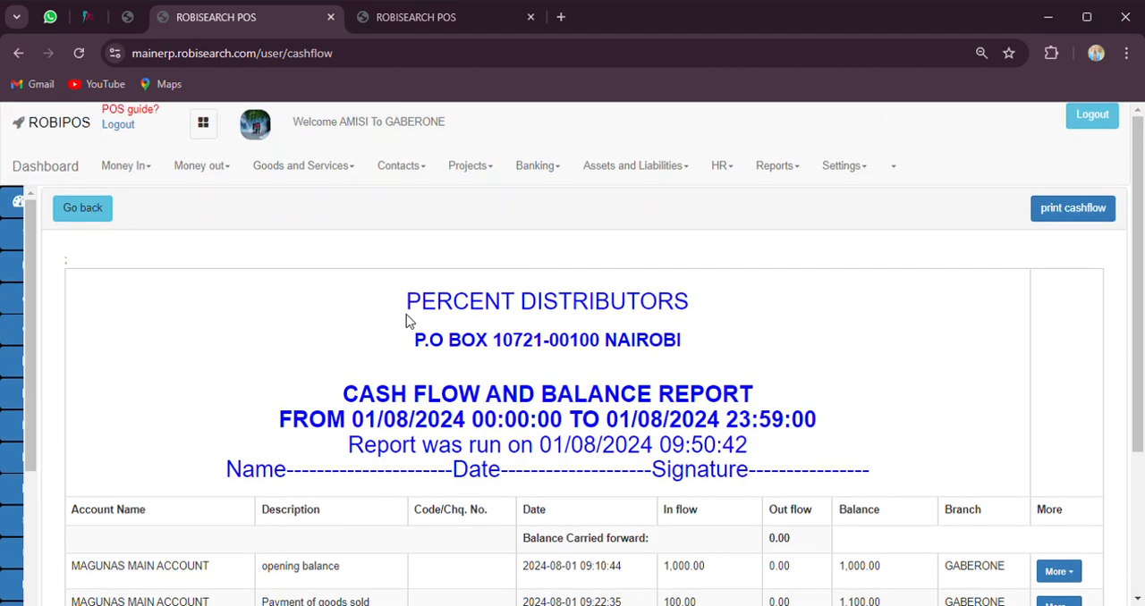
{"action": "left_click", "coordinate": [82, 214]}
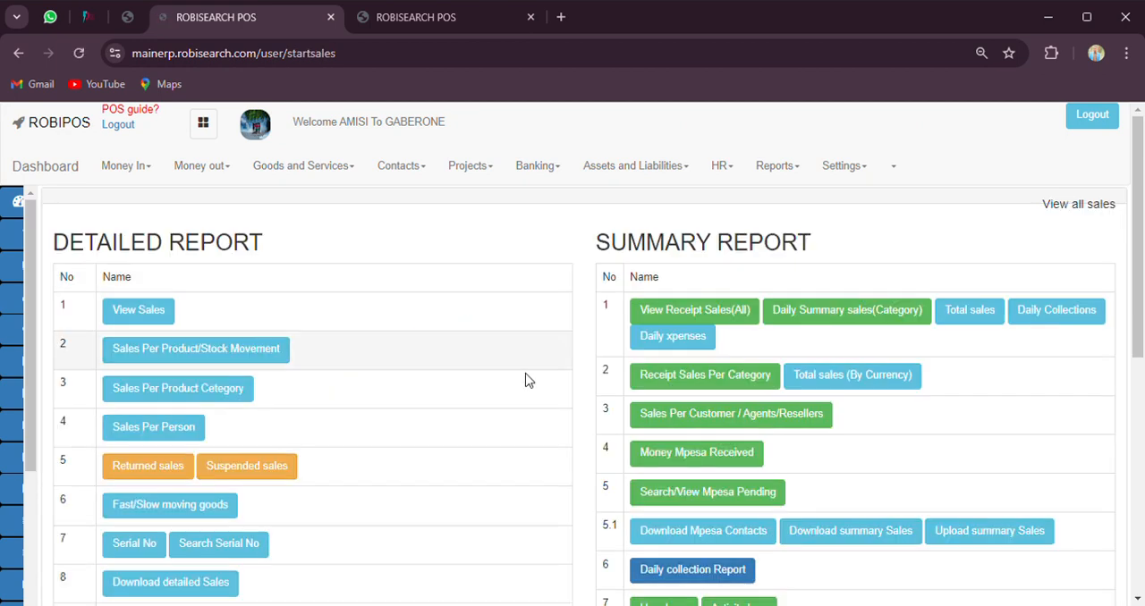
{"action": "scroll", "coordinate": [770, 487], "scroll_direction": "down", "scroll_amount": 3}
{"action": "scroll", "coordinate": [754, 490], "scroll_direction": "down", "scroll_amount": 3}
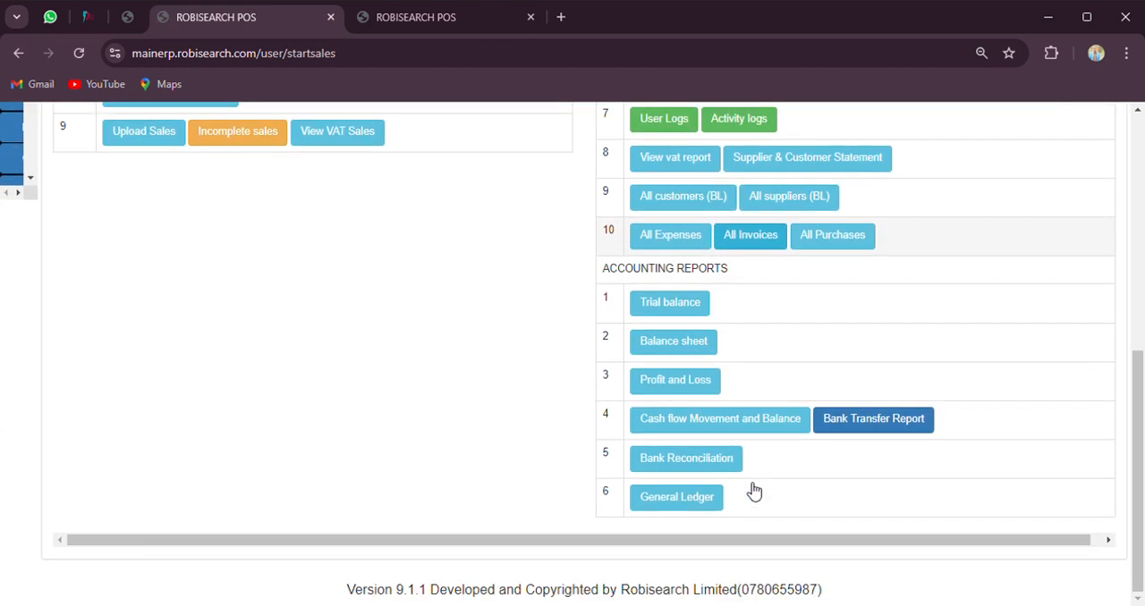
{"action": "left_click", "coordinate": [885, 429]}
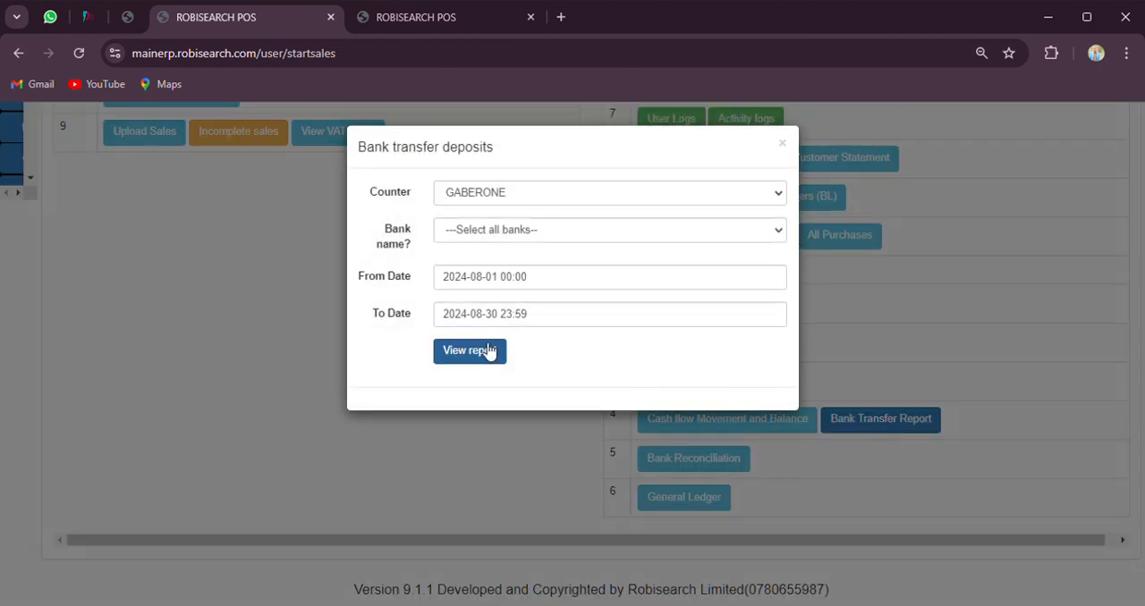
{"action": "left_click", "coordinate": [541, 236]}
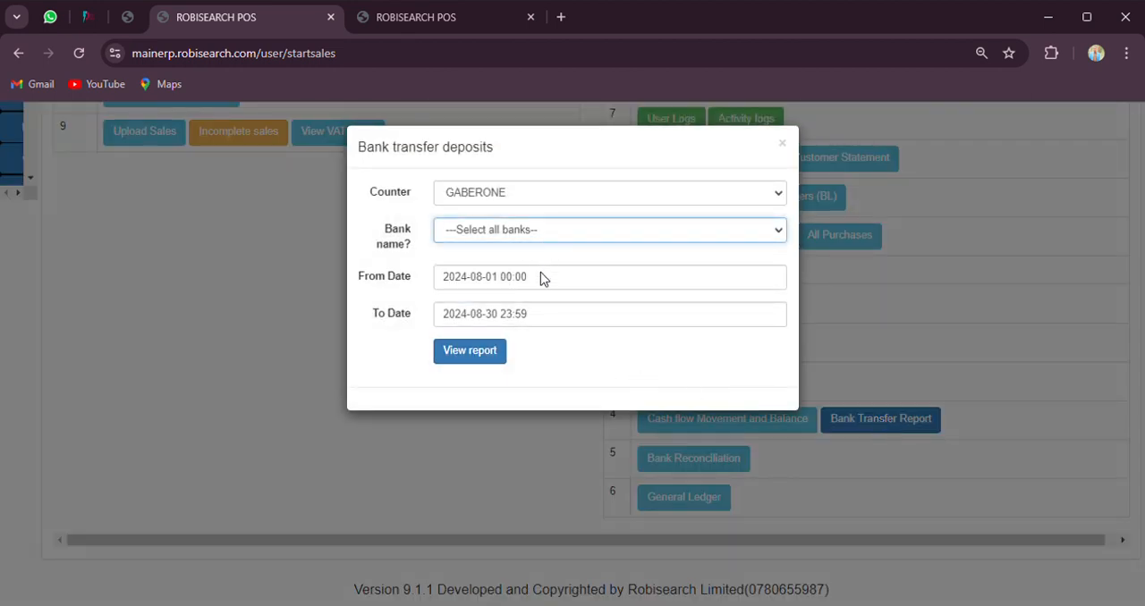
{"action": "left_click", "coordinate": [544, 316]}
{"action": "left_click", "coordinate": [490, 355]}
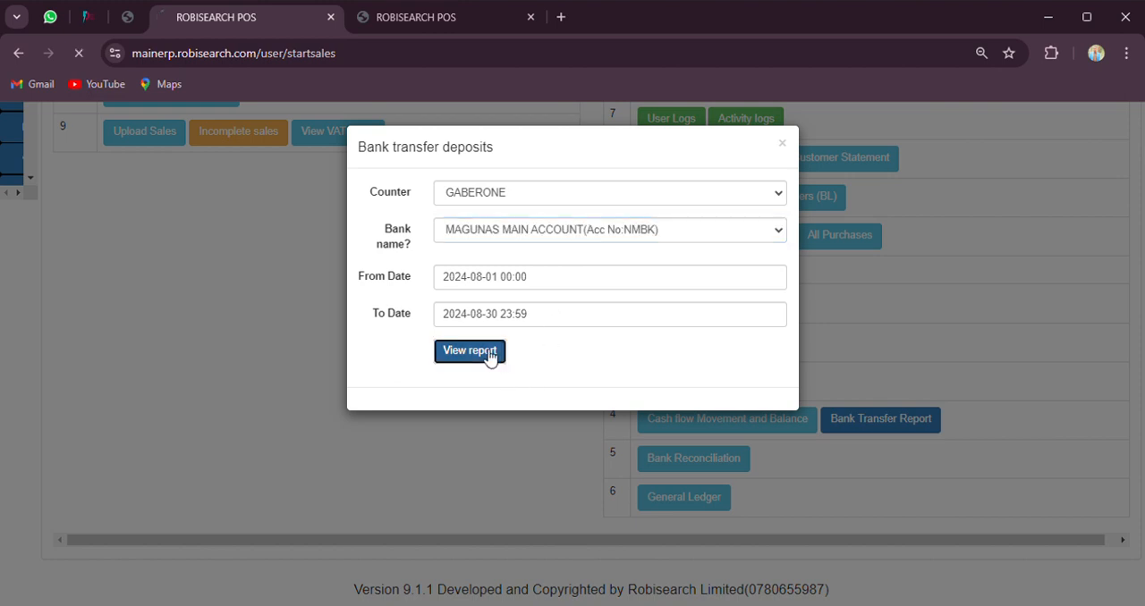
{"action": "scroll", "coordinate": [602, 403], "scroll_direction": "down", "scroll_amount": 2}
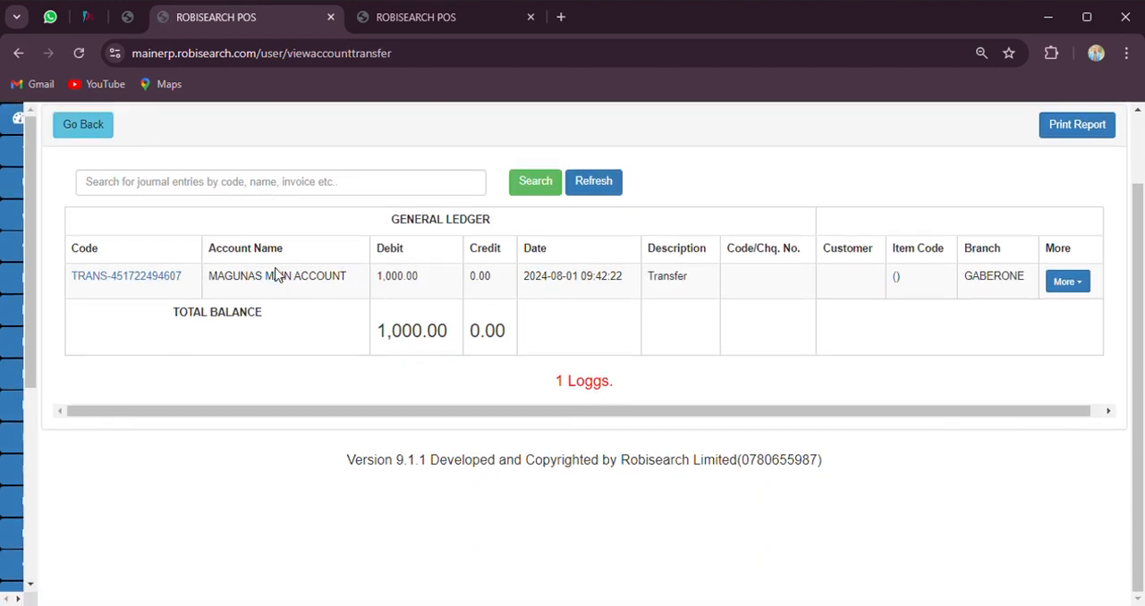
Leave the bank transfer report and return to the Accounting Reports list of the banking section
{"action": "scroll", "coordinate": [277, 273], "scroll_direction": "up", "scroll_amount": 2}
{"action": "left_click", "coordinate": [83, 217]}
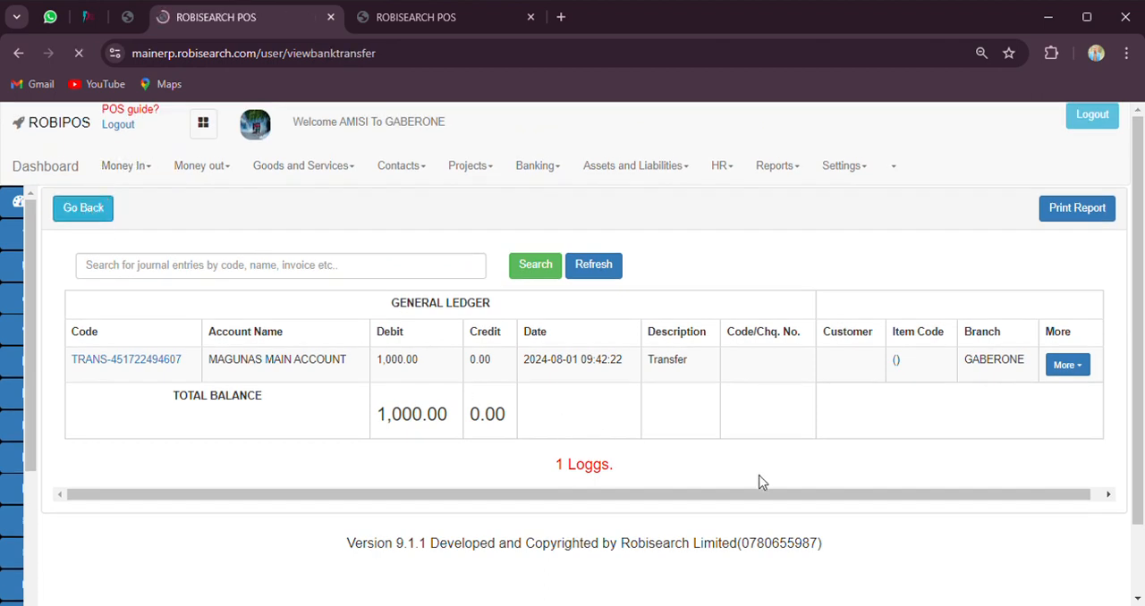
{"action": "scroll", "coordinate": [786, 492], "scroll_direction": "down", "scroll_amount": 2}
{"action": "scroll", "coordinate": [327, 363], "scroll_direction": "up", "scroll_amount": 2}
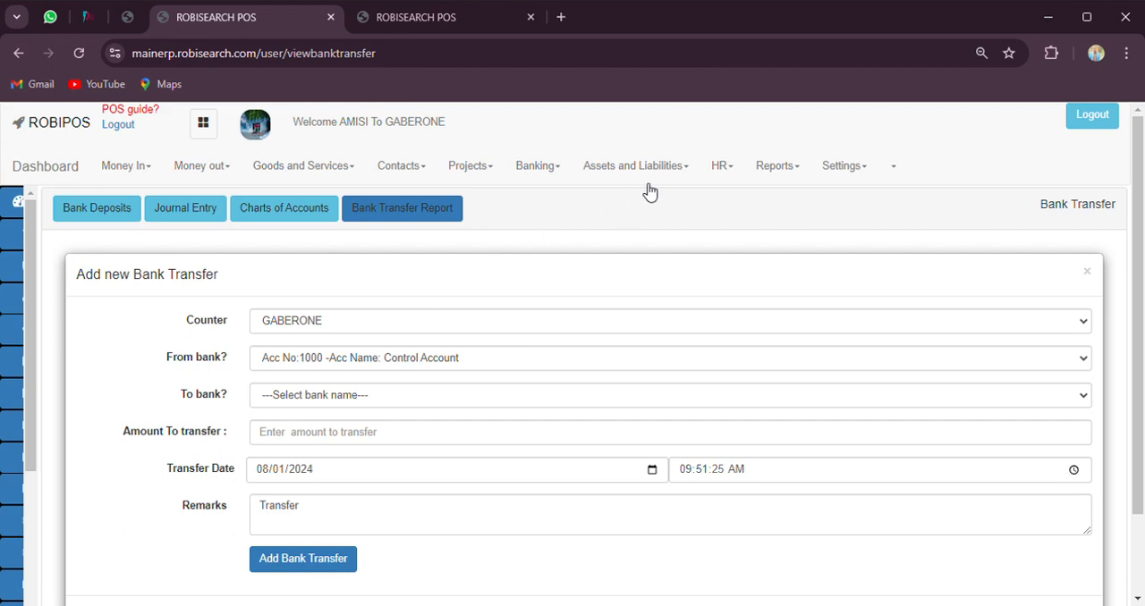
{"action": "left_click", "coordinate": [530, 168]}
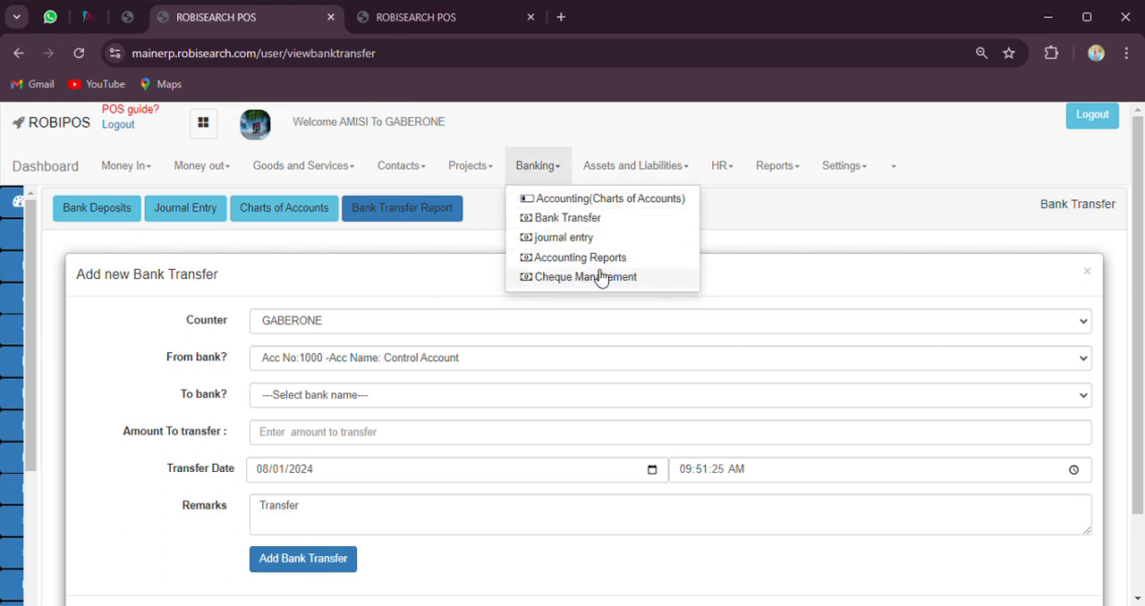
{"action": "left_click", "coordinate": [594, 261]}
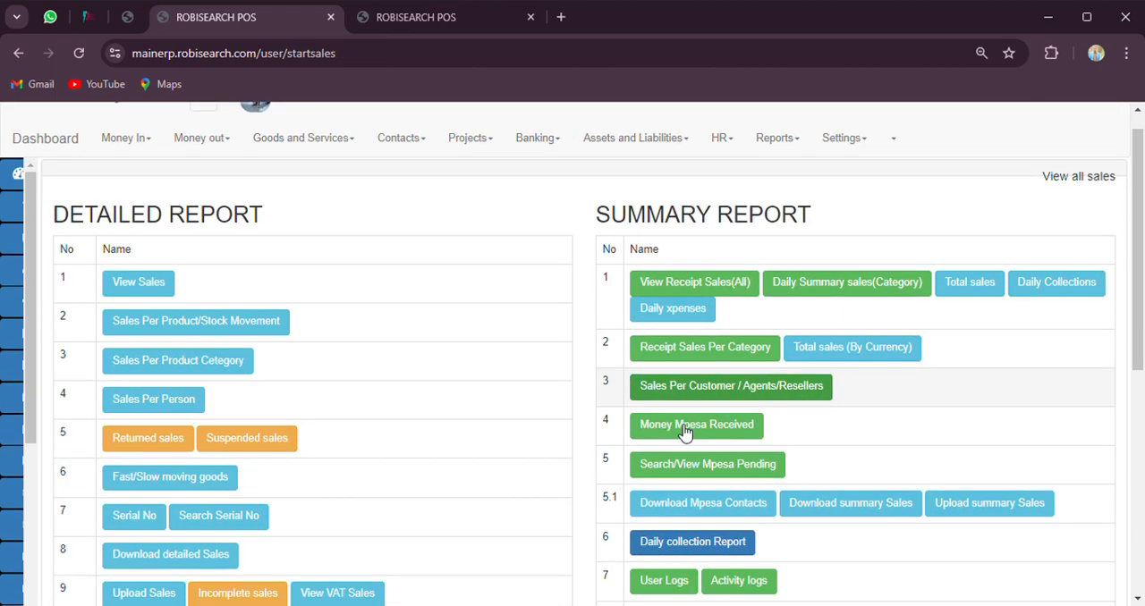
Open the Bank Reconciliation form and choose All transactions as the type and MAGUNAS MAIN ACCOUNT as the bank
{"action": "scroll", "coordinate": [684, 432], "scroll_direction": "down", "scroll_amount": 4}
{"action": "scroll", "coordinate": [684, 432], "scroll_direction": "down", "scroll_amount": 3}
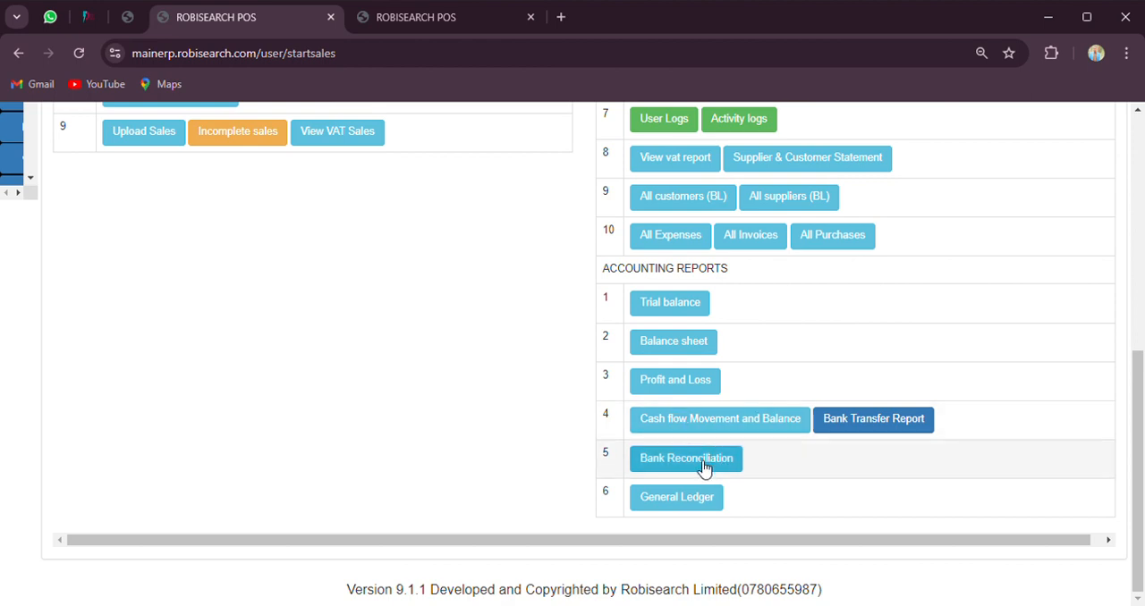
{"action": "left_click", "coordinate": [704, 467]}
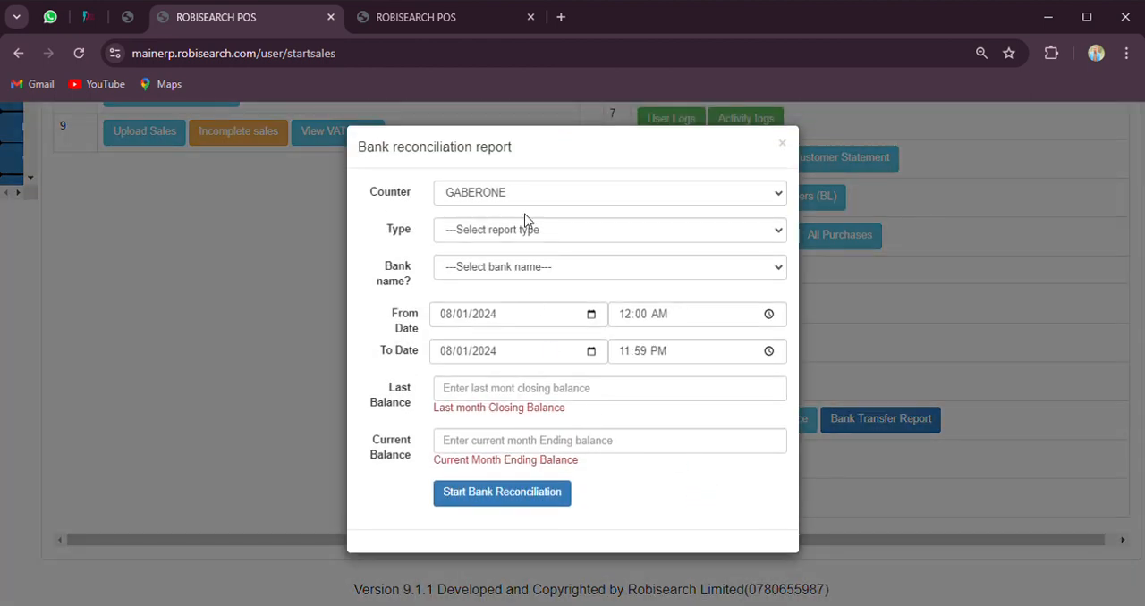
{"action": "left_click", "coordinate": [523, 235]}
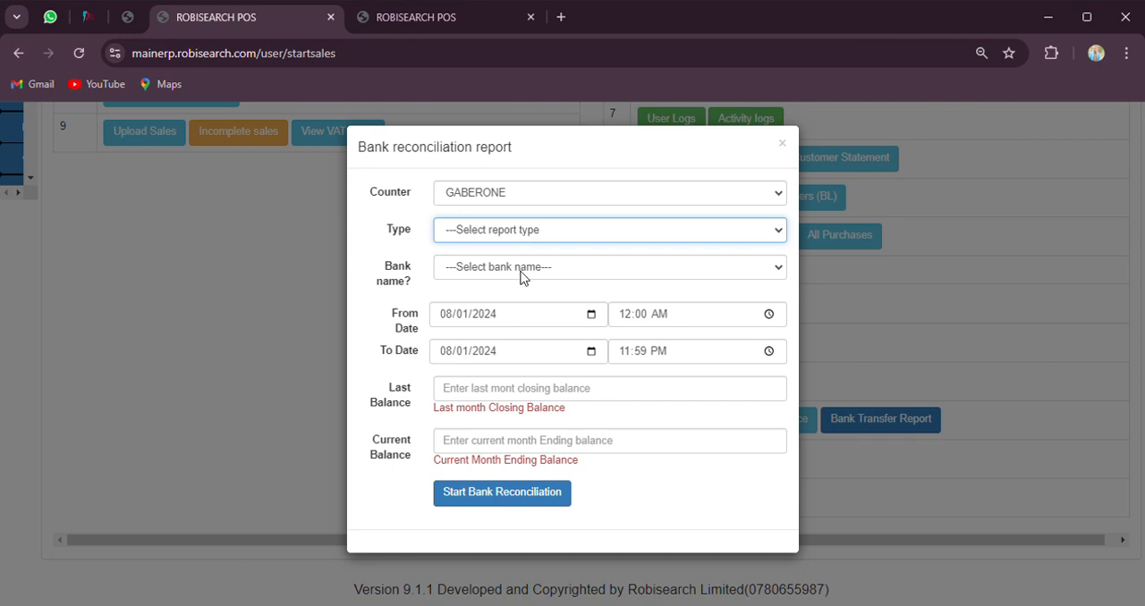
{"action": "key", "text": "Down"}
{"action": "key", "text": "Tab"}
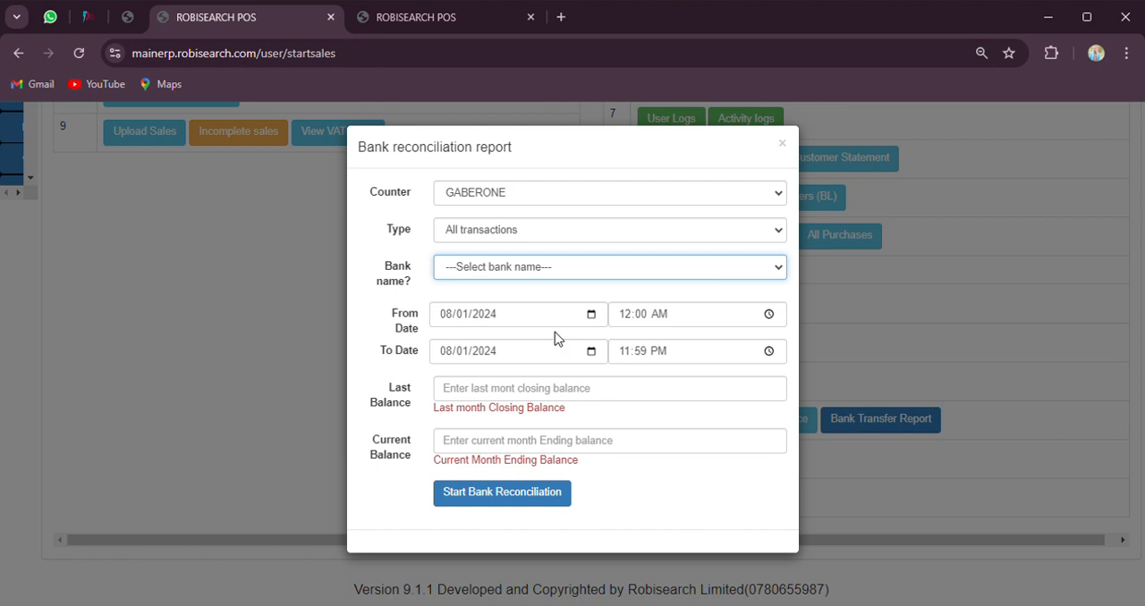
{"action": "key", "text": "Down"}
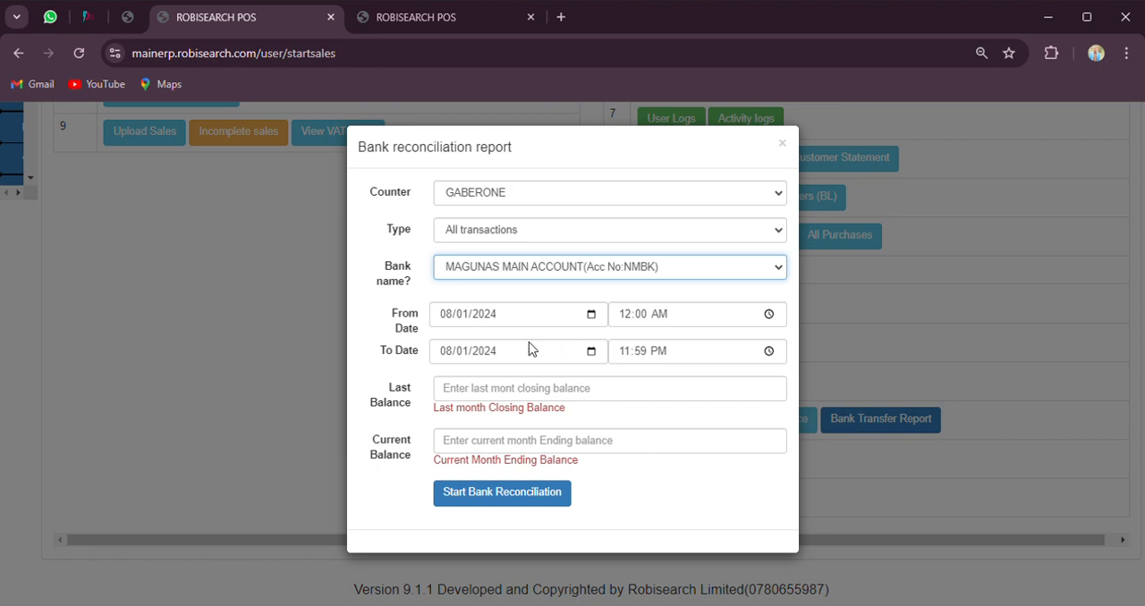
Start the bank reconciliation with a last balance of 2100 and a current balance of 2500, and check the report's balance difference
{"action": "left_click", "coordinate": [503, 395]}
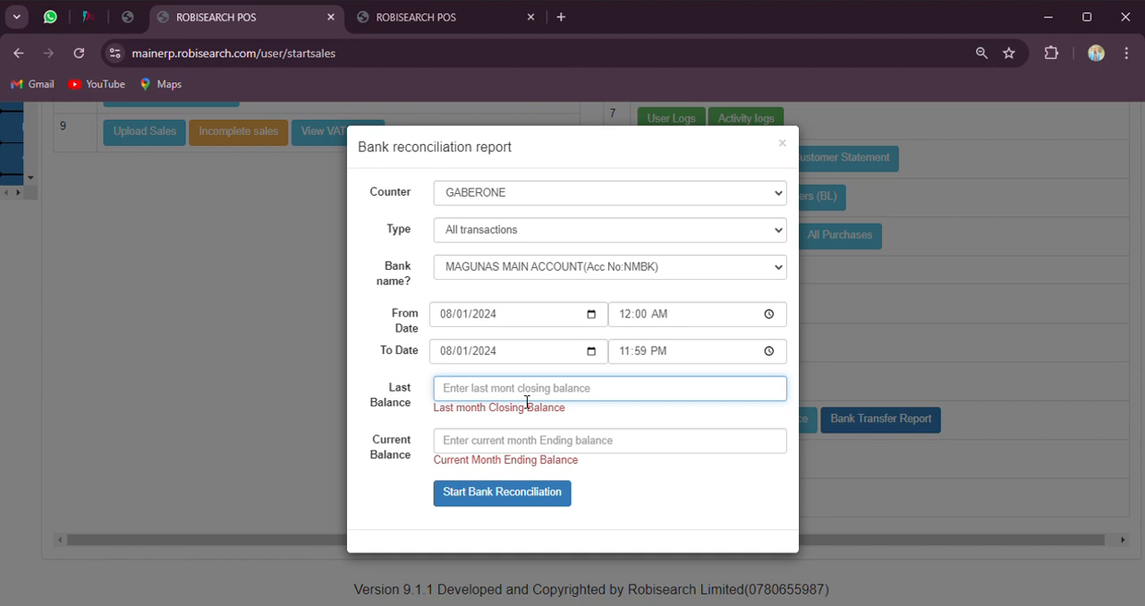
{"action": "type", "text": "2100"}
{"action": "left_click", "coordinate": [502, 442]}
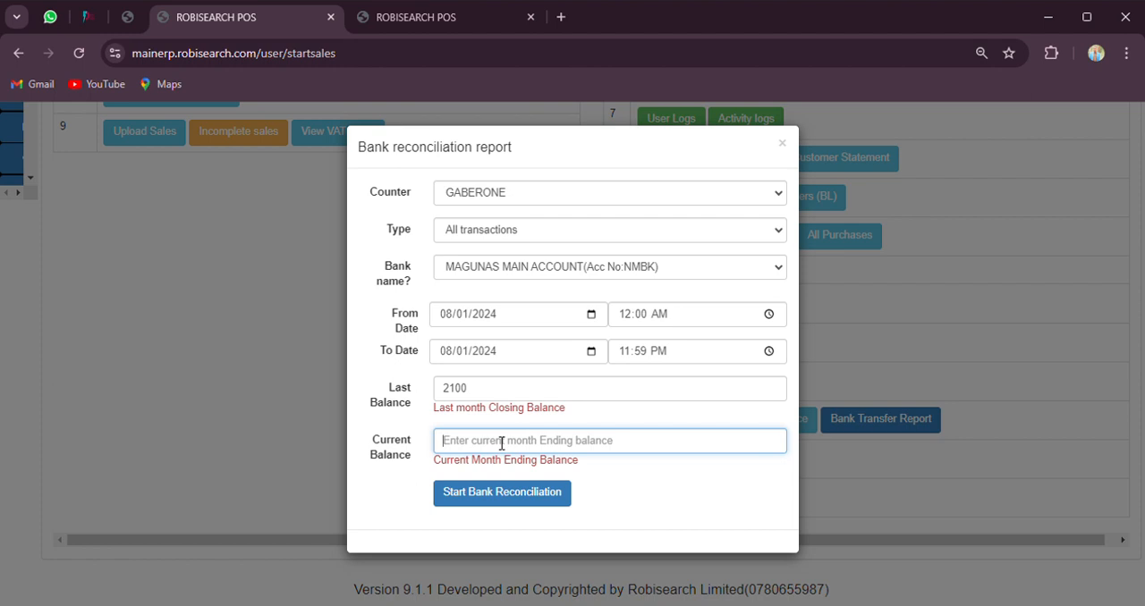
{"action": "type", "text": "2"}
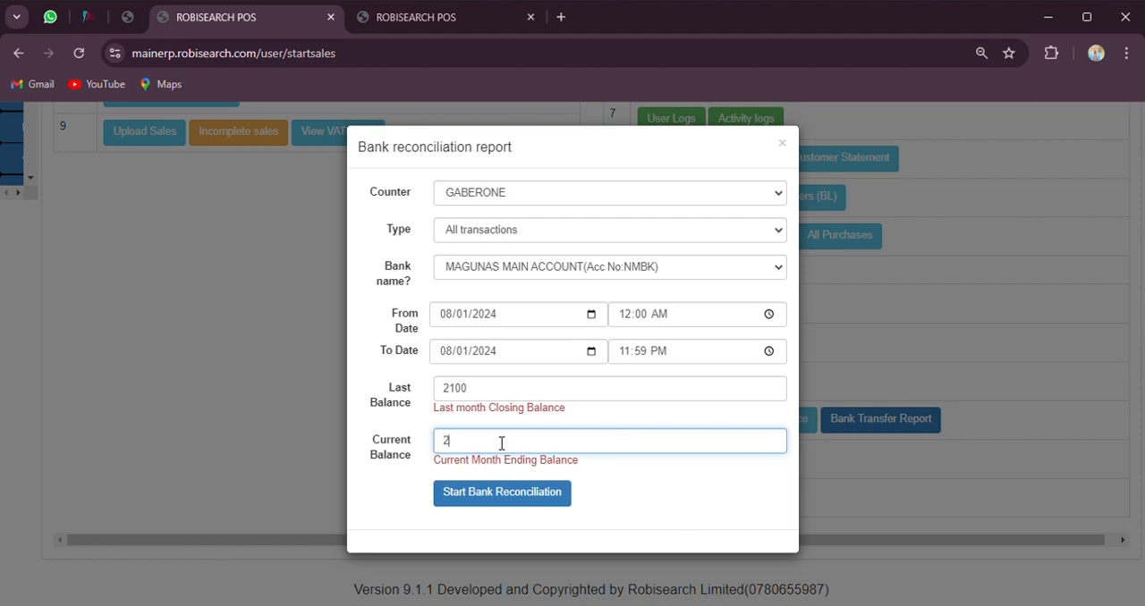
{"action": "type", "text": "500"}
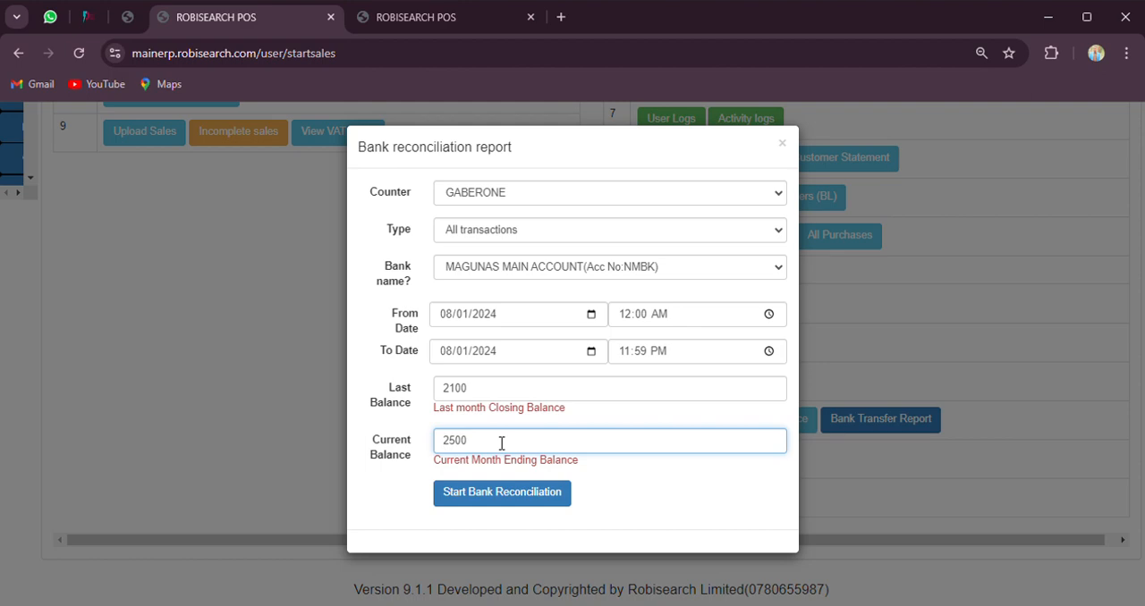
{"action": "left_click", "coordinate": [502, 494]}
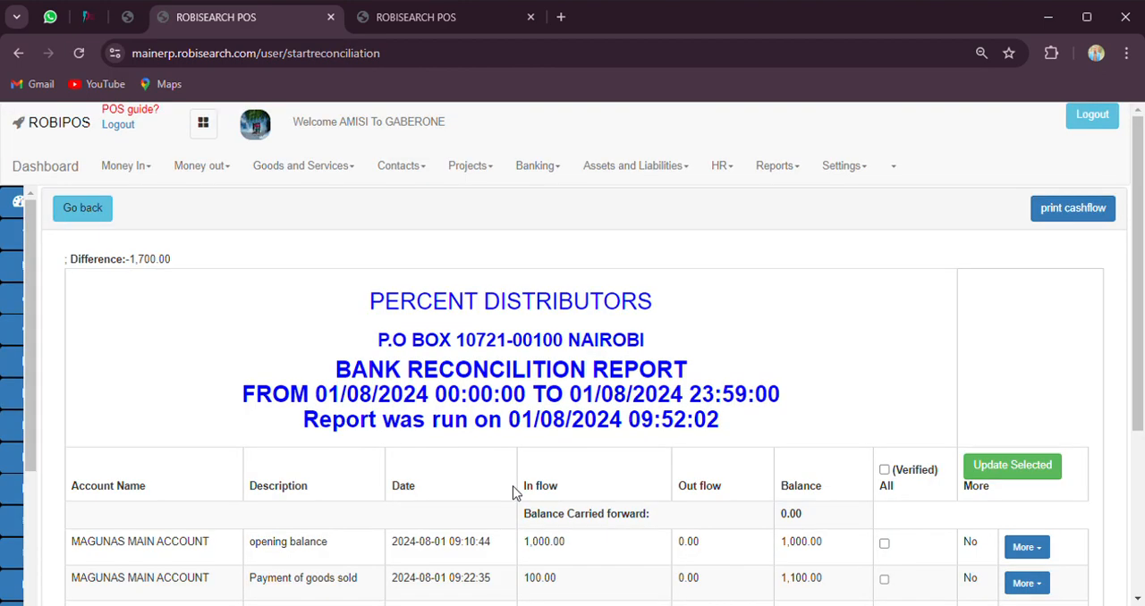
{"action": "scroll", "coordinate": [514, 491], "scroll_direction": "down", "scroll_amount": 3}
{"action": "scroll", "coordinate": [516, 484], "scroll_direction": "down", "scroll_amount": 1}
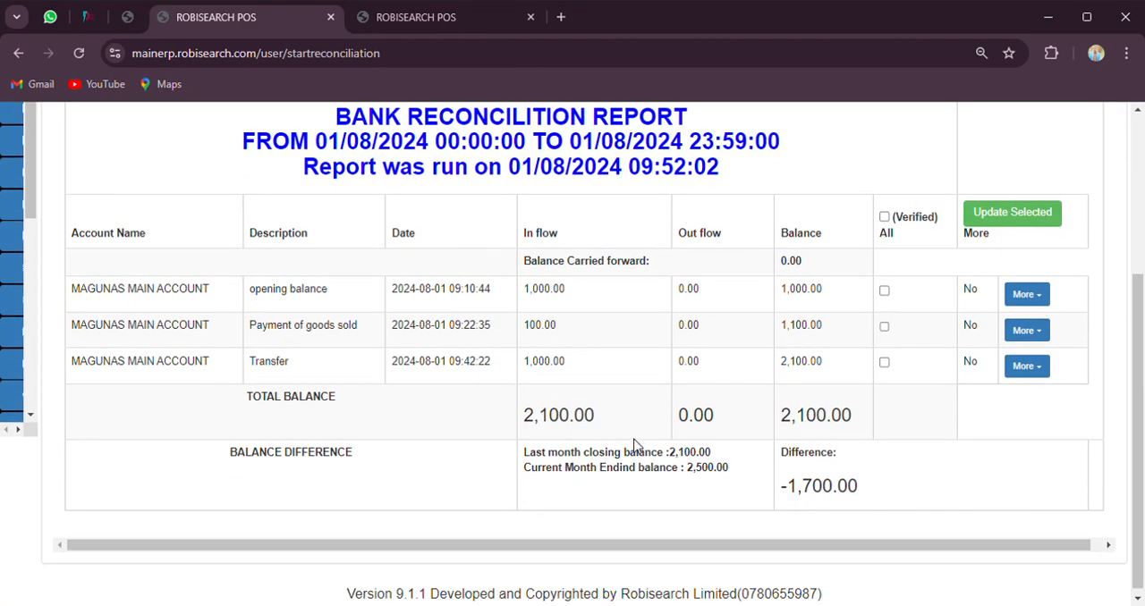
{"action": "triple_click", "coordinate": [831, 491]}
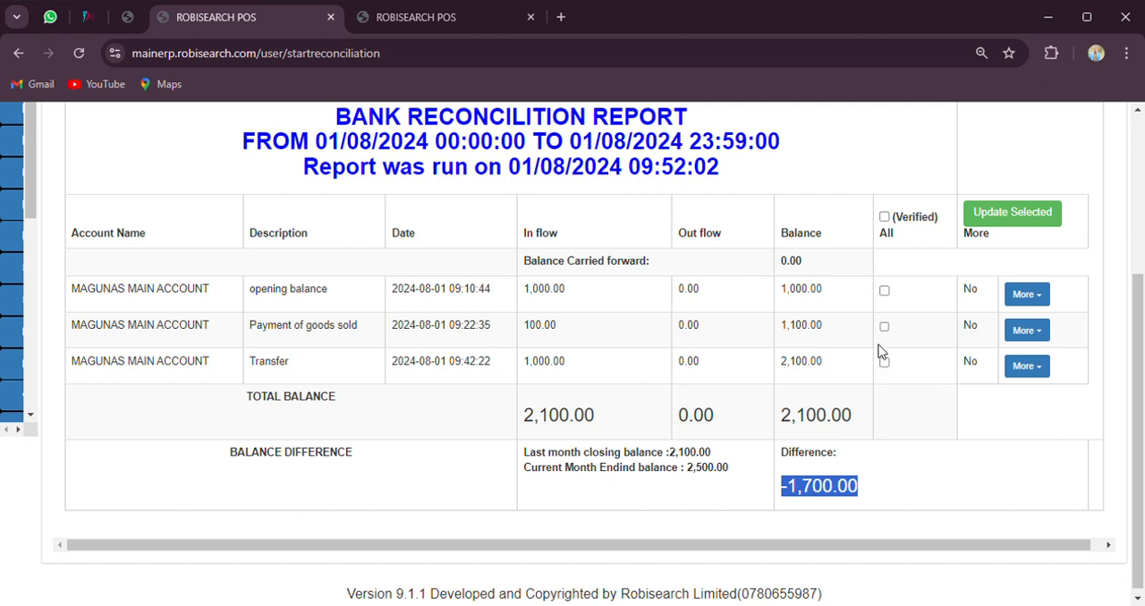
Mark all transactions in the reconciliation report as verified, update the selected records and review the refreshed report
{"action": "left_click", "coordinate": [885, 291]}
{"action": "left_click", "coordinate": [817, 302]}
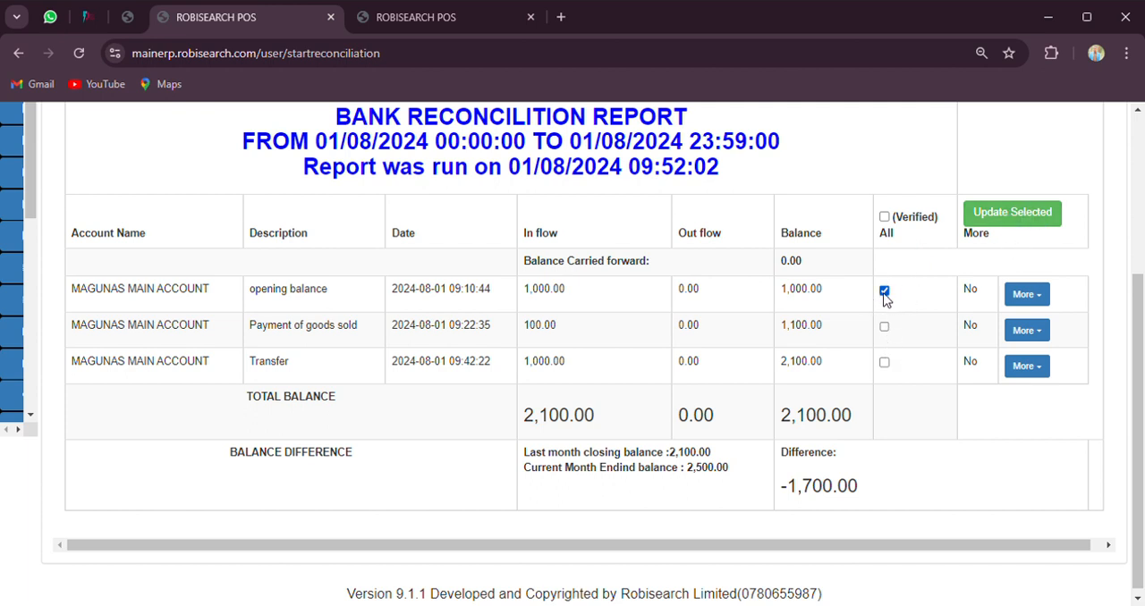
{"action": "left_click", "coordinate": [885, 328]}
{"action": "left_click", "coordinate": [884, 216]}
{"action": "left_click", "coordinate": [992, 216]}
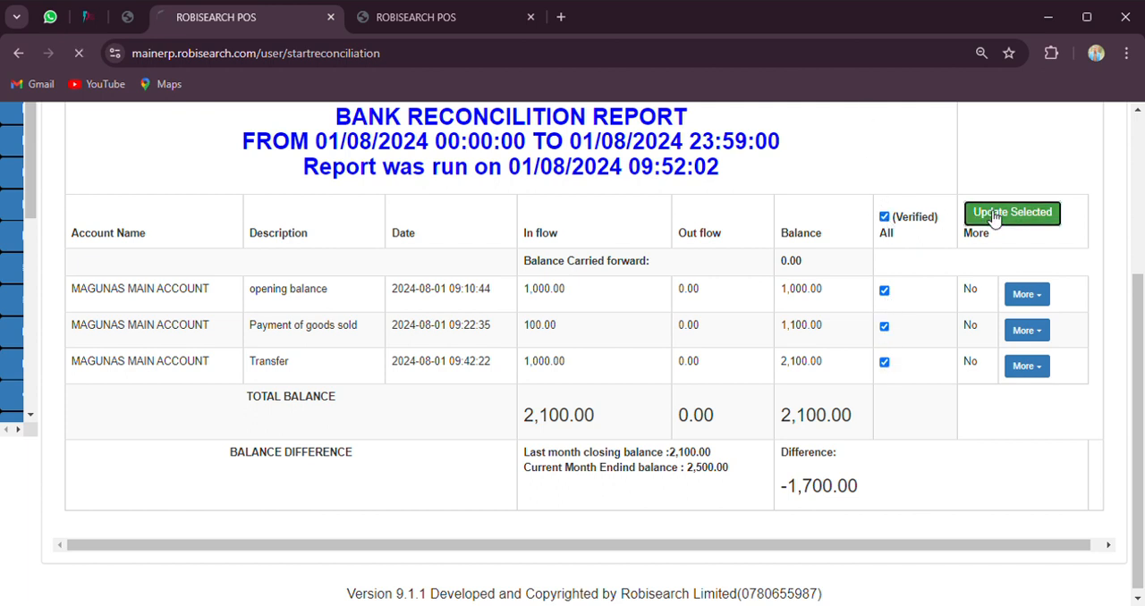
{"action": "scroll", "coordinate": [874, 358], "scroll_direction": "down", "scroll_amount": 2}
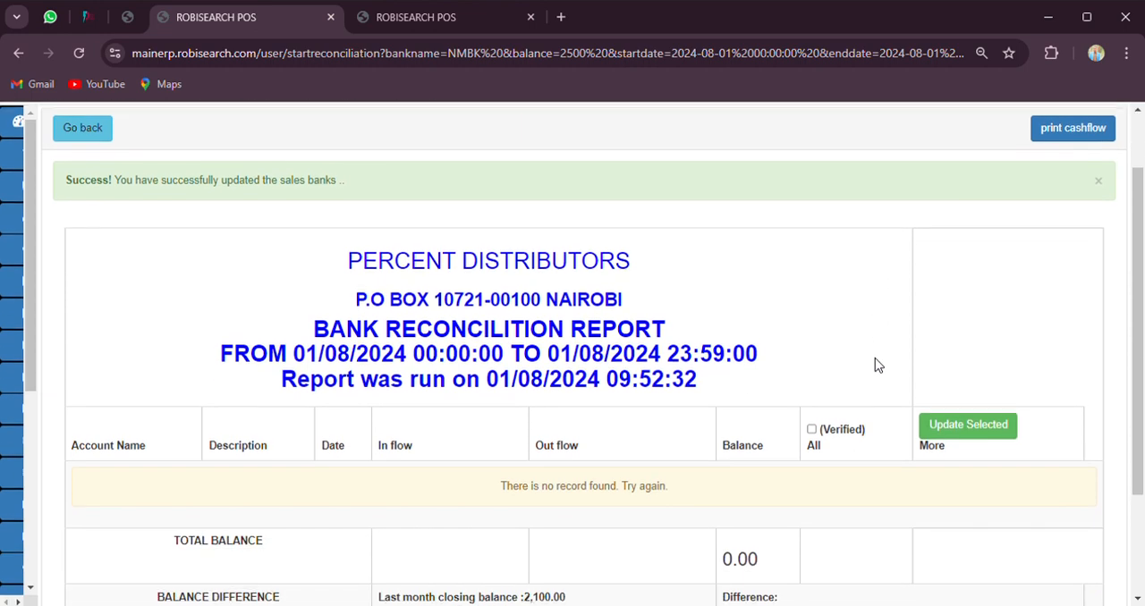
{"action": "scroll", "coordinate": [874, 358], "scroll_direction": "down", "scroll_amount": 1}
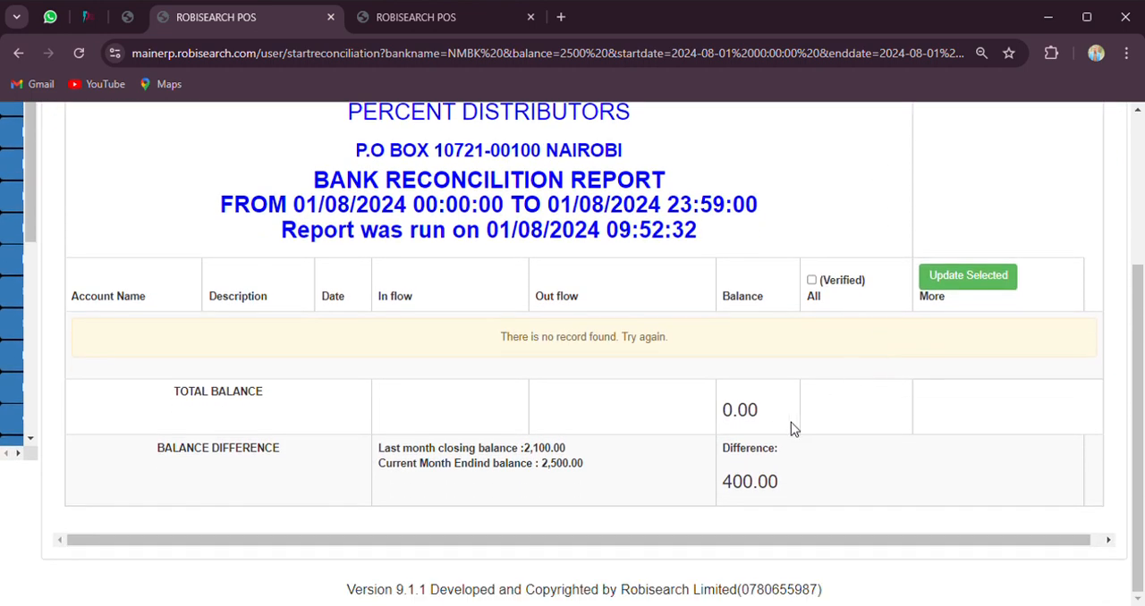
Leave the reconciliation report for the accounting reports list and open the Balance sheet report
{"action": "scroll", "coordinate": [734, 408], "scroll_direction": "up", "scroll_amount": 3}
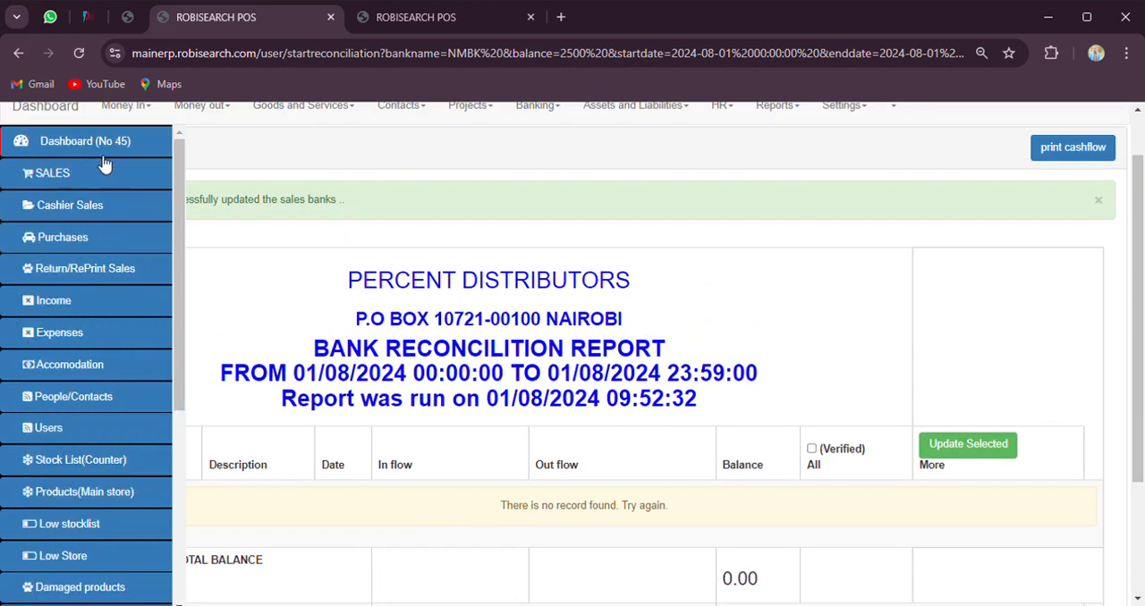
{"action": "left_click", "coordinate": [96, 159]}
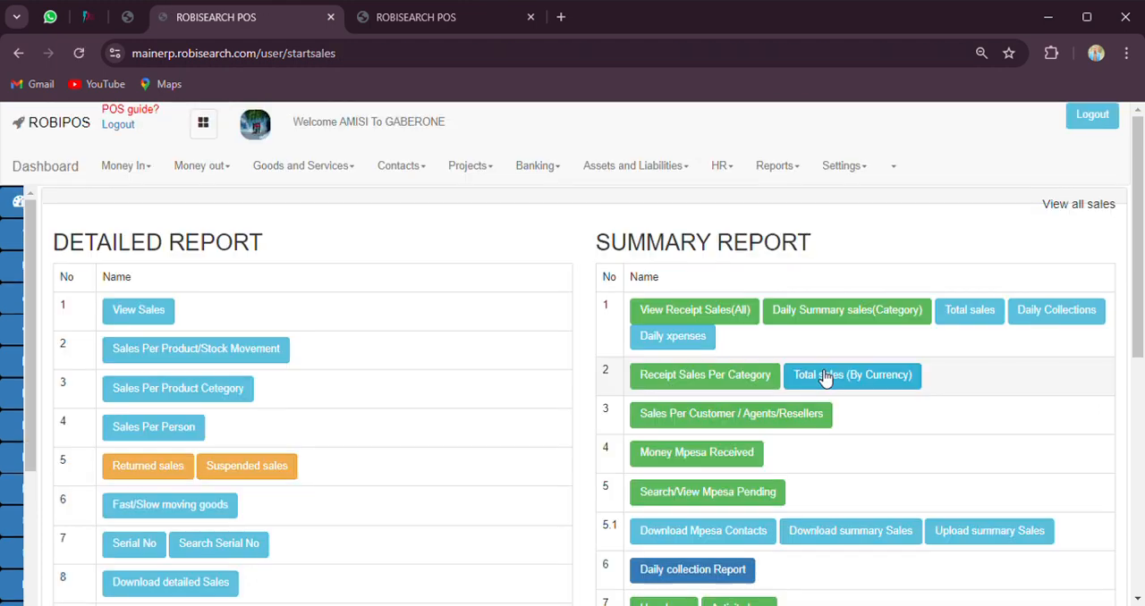
{"action": "scroll", "coordinate": [805, 384], "scroll_direction": "down", "scroll_amount": 2}
{"action": "scroll", "coordinate": [783, 398], "scroll_direction": "down", "scroll_amount": 4}
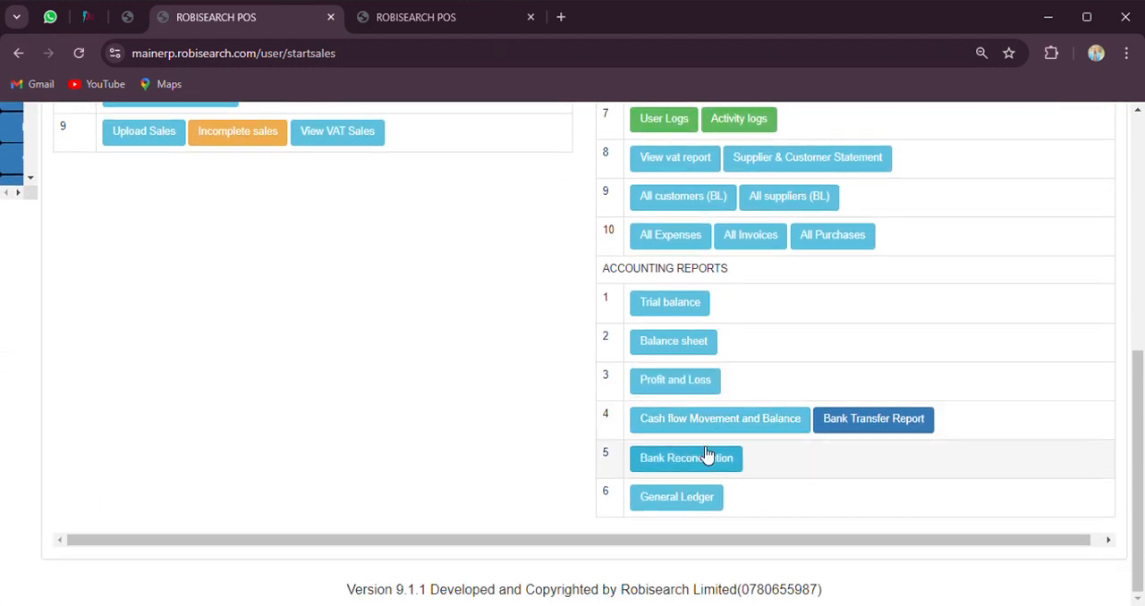
{"action": "left_click", "coordinate": [707, 454]}
{"action": "left_click", "coordinate": [919, 313]}
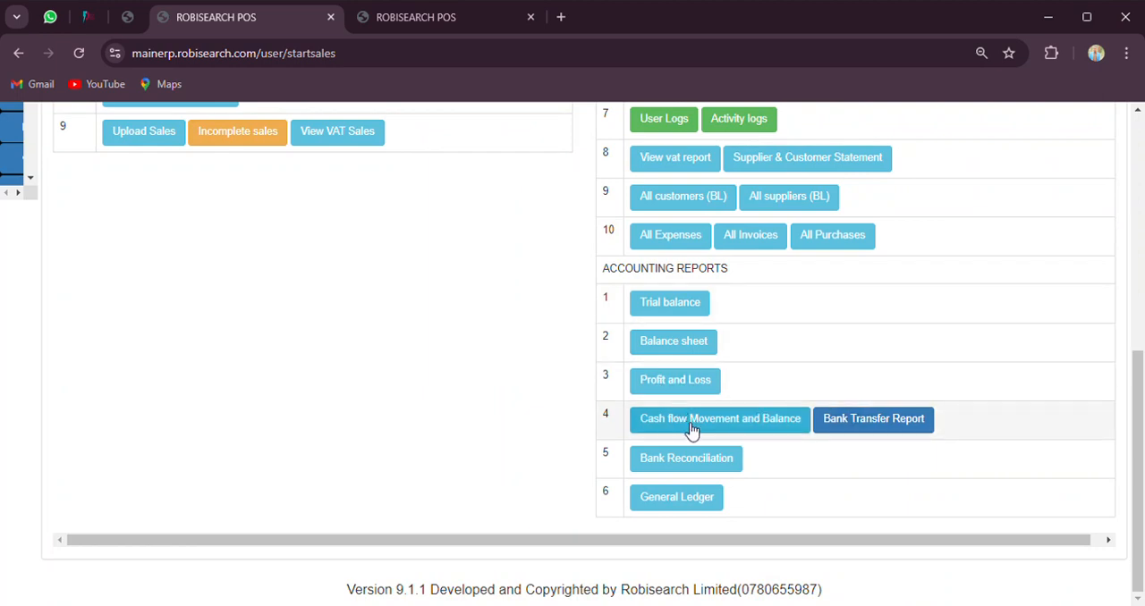
{"action": "left_click", "coordinate": [679, 344]}
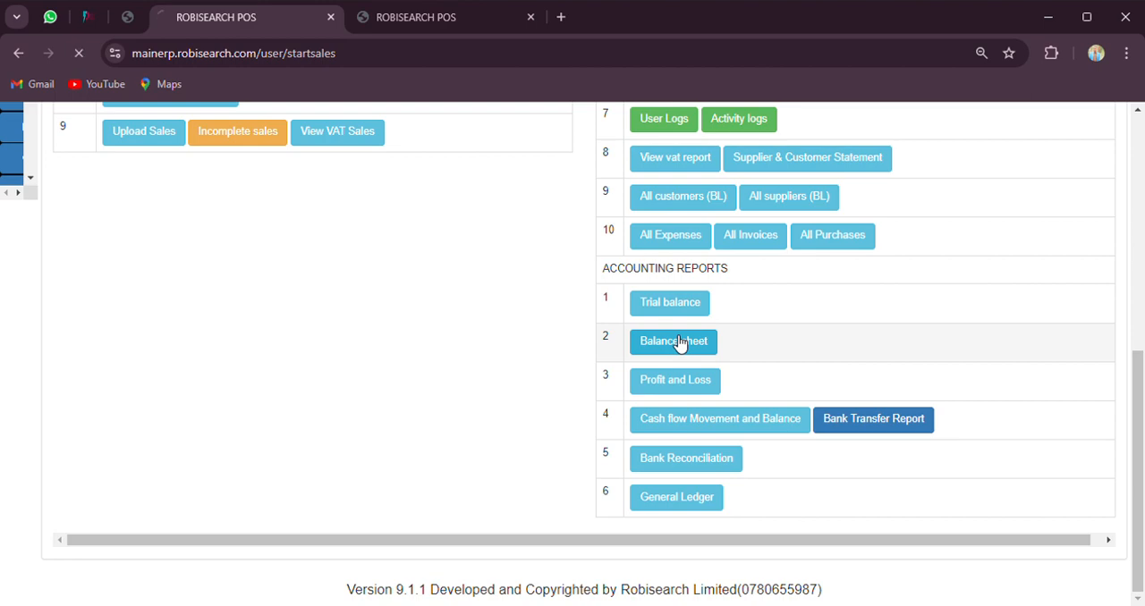
{"action": "scroll", "coordinate": [519, 420], "scroll_direction": "down", "scroll_amount": 7}
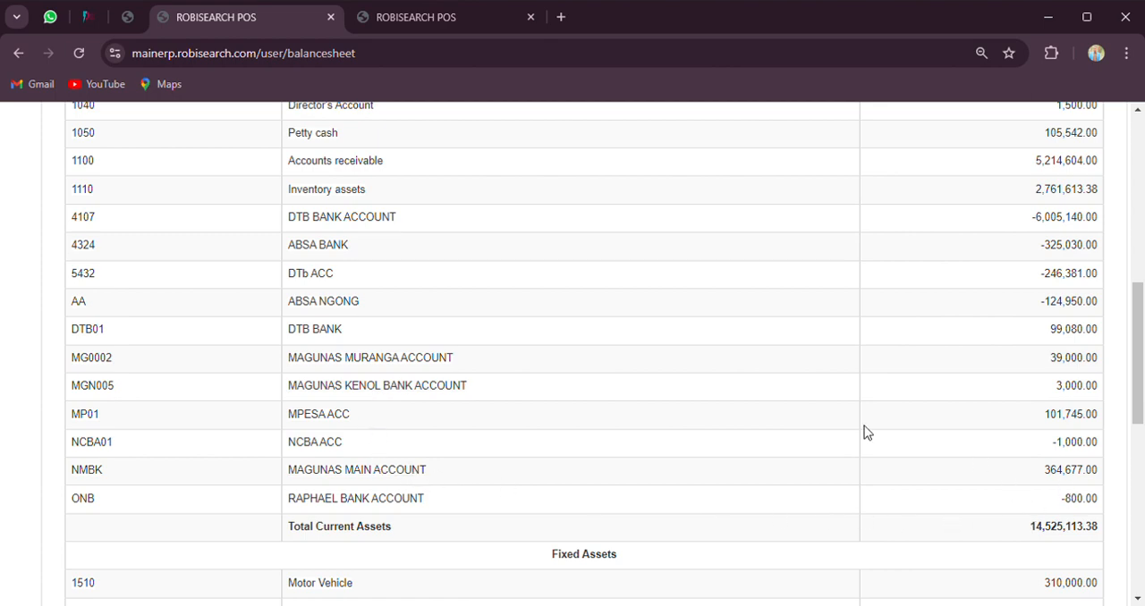
{"action": "scroll", "coordinate": [864, 426], "scroll_direction": "up", "scroll_amount": 10}
Generate a custom balance sheet for the GABERONE counter from 08/01/2024 to 08/01/2024 and check the MAGUNAS MAIN ACCOUNT total
{"action": "left_click", "coordinate": [188, 209]}
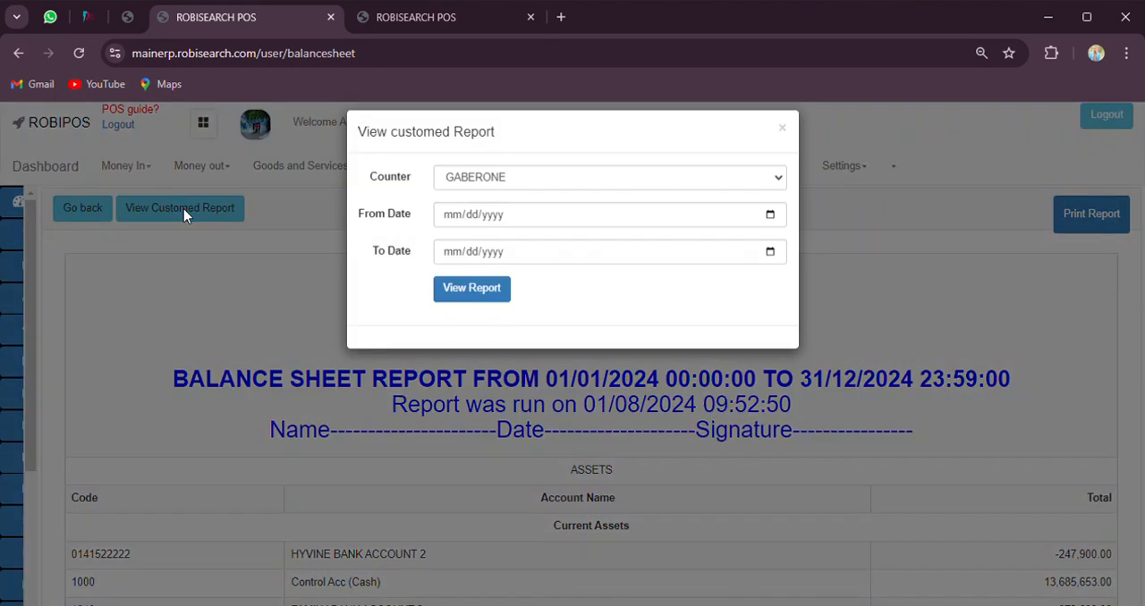
{"action": "left_click", "coordinate": [771, 231]}
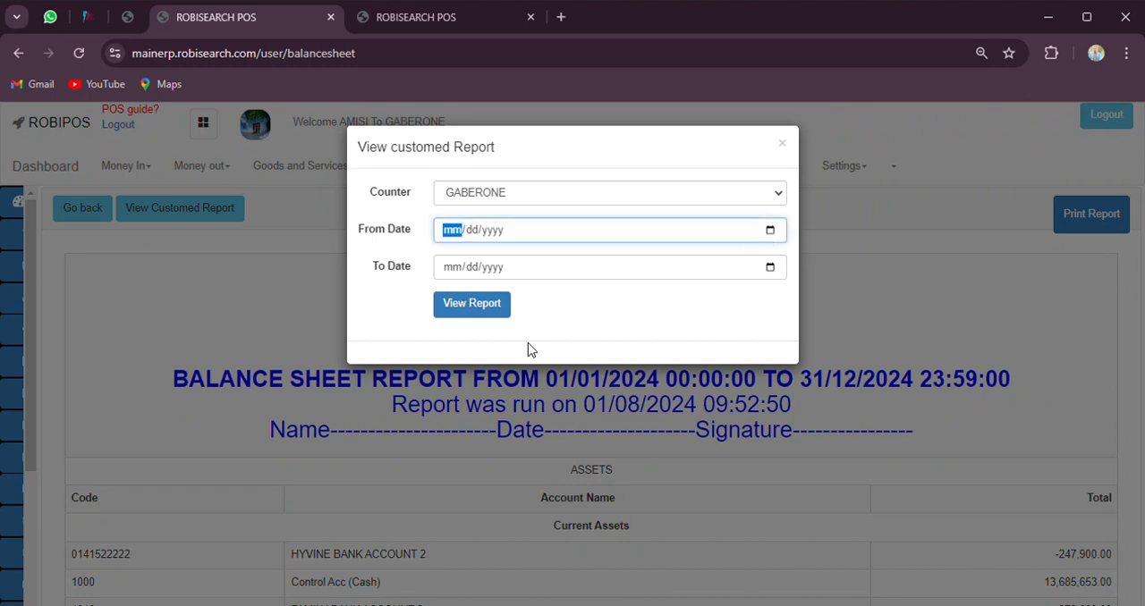
{"action": "left_click", "coordinate": [565, 447]}
{"action": "left_click", "coordinate": [771, 268]}
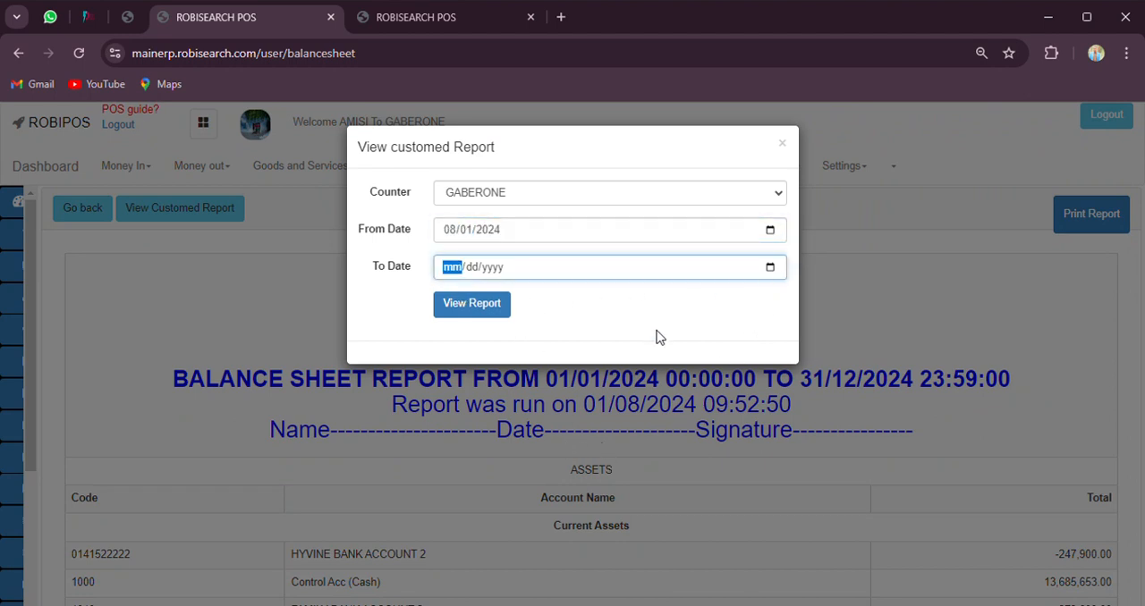
{"action": "left_click", "coordinate": [569, 477]}
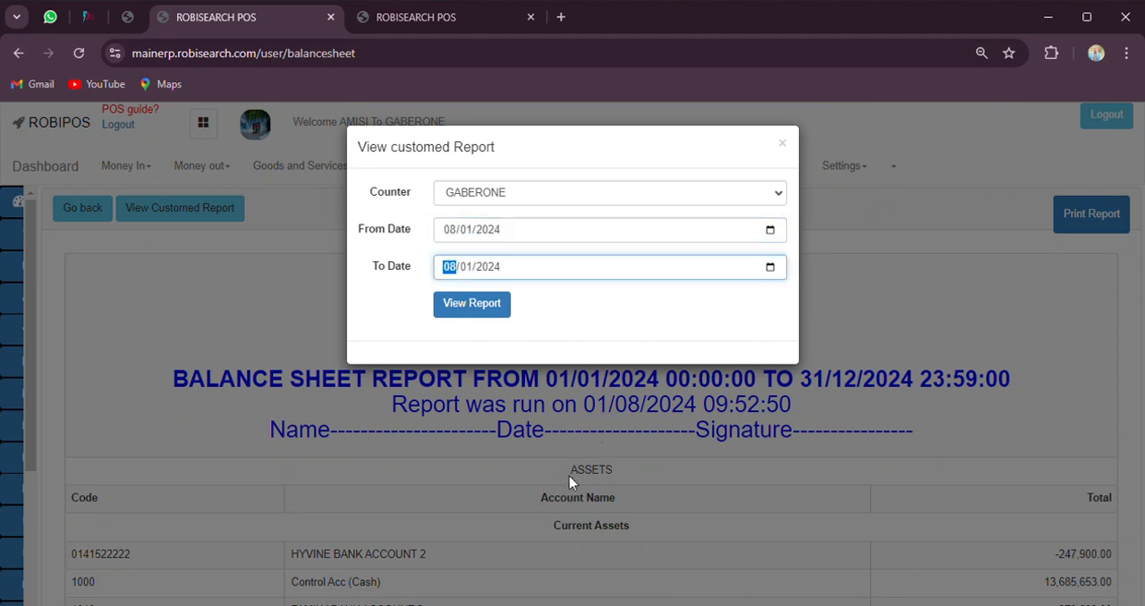
{"action": "left_click", "coordinate": [468, 313]}
{"action": "scroll", "coordinate": [580, 410], "scroll_direction": "down", "scroll_amount": 3}
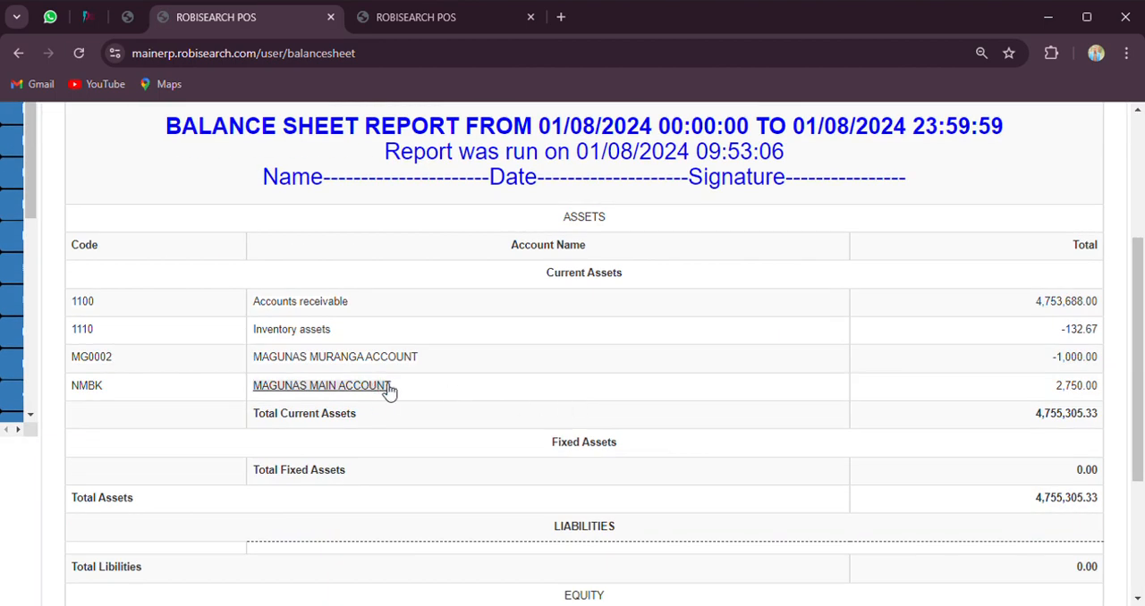
{"action": "double_click", "coordinate": [1088, 395]}
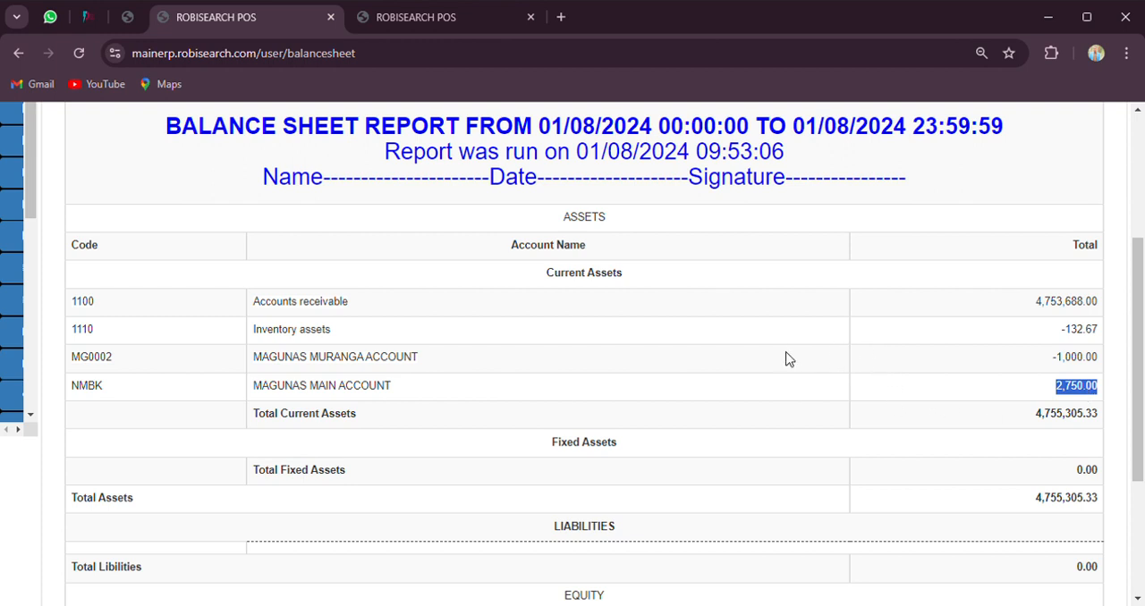
Return to the Accounting Reports list and open the General Ledger to look through its entries
{"action": "scroll", "coordinate": [787, 358], "scroll_direction": "up", "scroll_amount": 1}
{"action": "scroll", "coordinate": [787, 358], "scroll_direction": "up", "scroll_amount": 3}
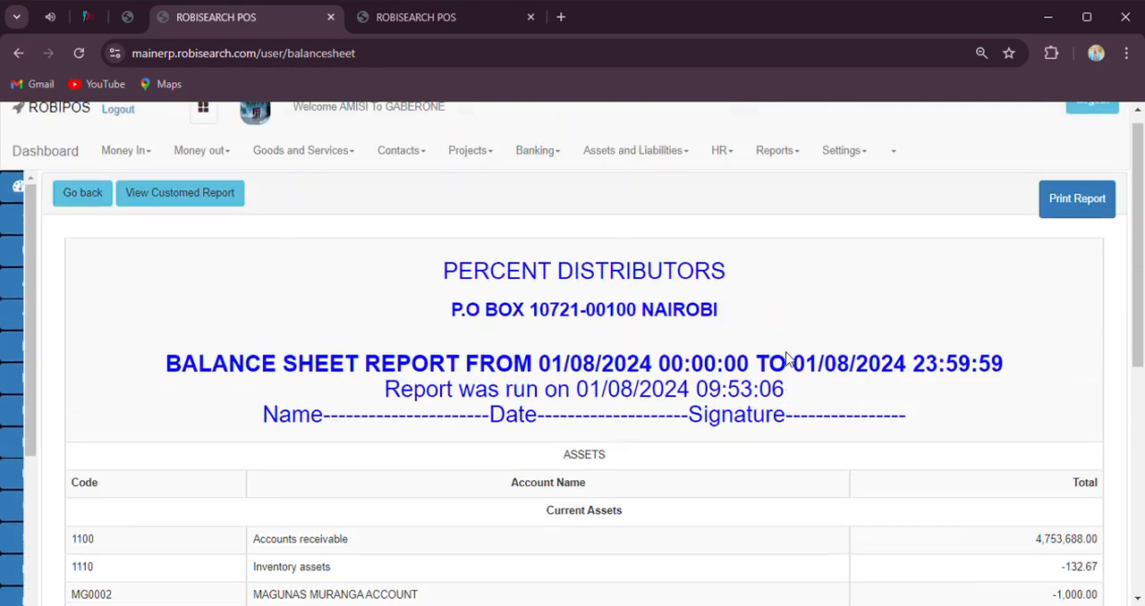
{"action": "left_click", "coordinate": [539, 170]}
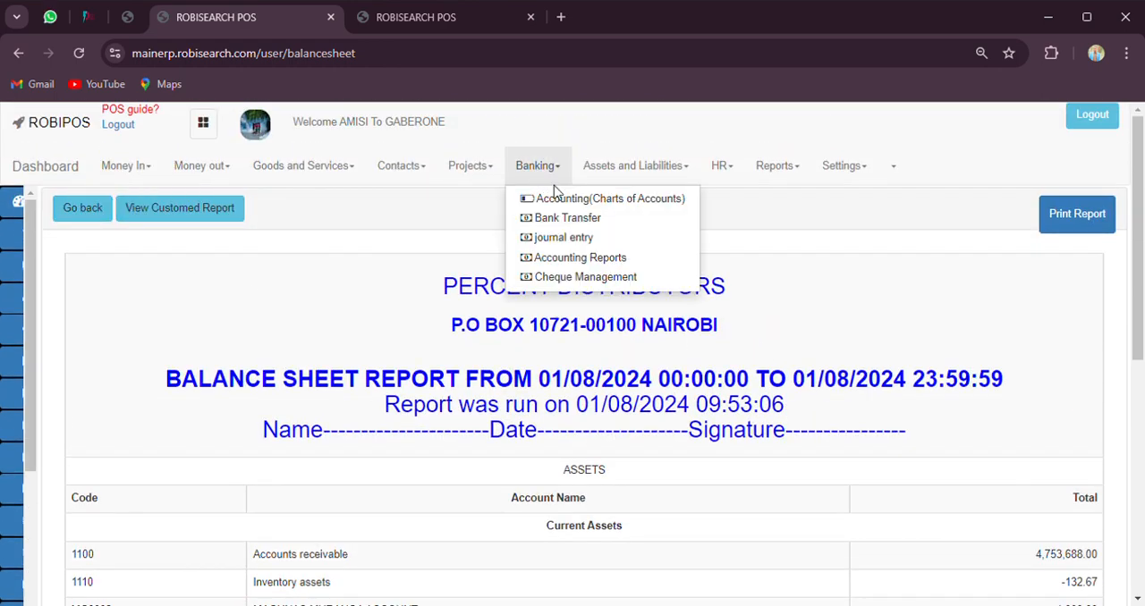
{"action": "left_click", "coordinate": [591, 261]}
{"action": "scroll", "coordinate": [771, 381], "scroll_direction": "down", "scroll_amount": 5}
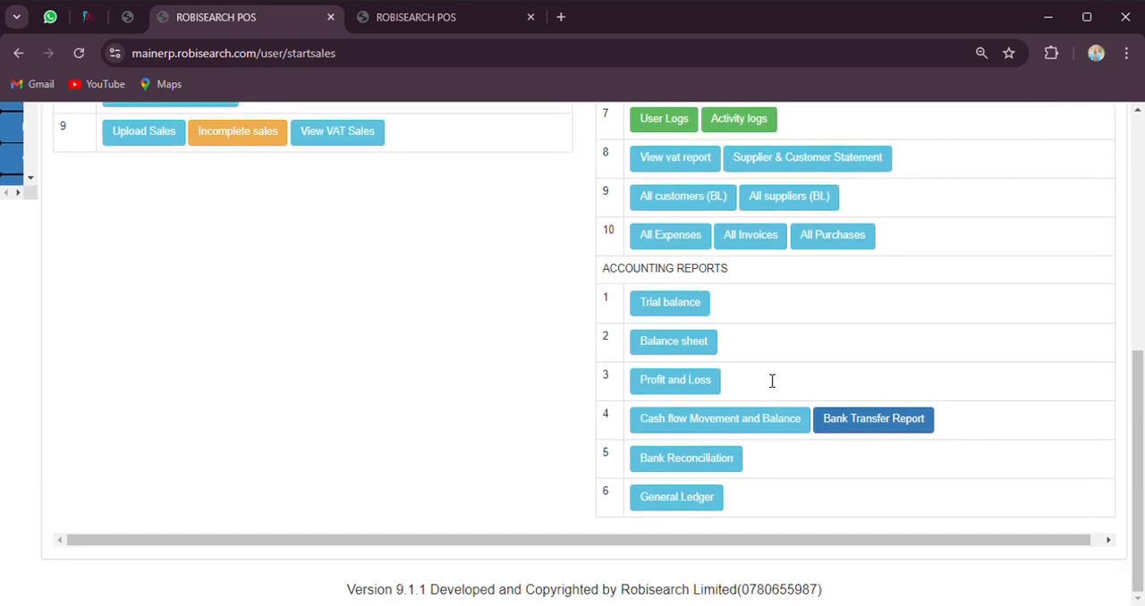
{"action": "left_click", "coordinate": [700, 499]}
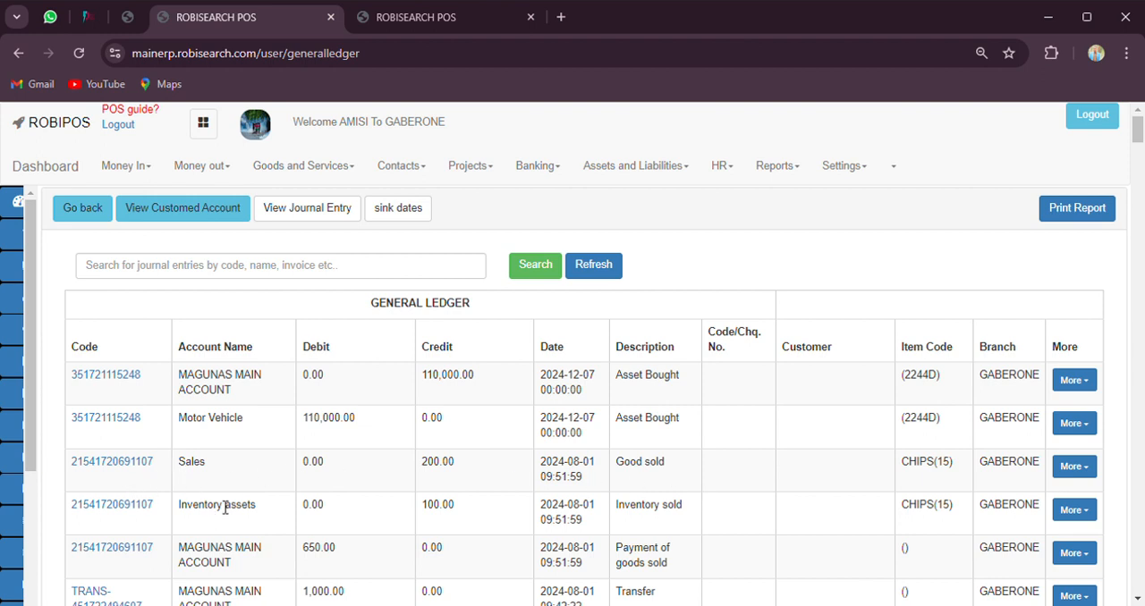
{"action": "scroll", "coordinate": [225, 507], "scroll_direction": "down", "scroll_amount": 2}
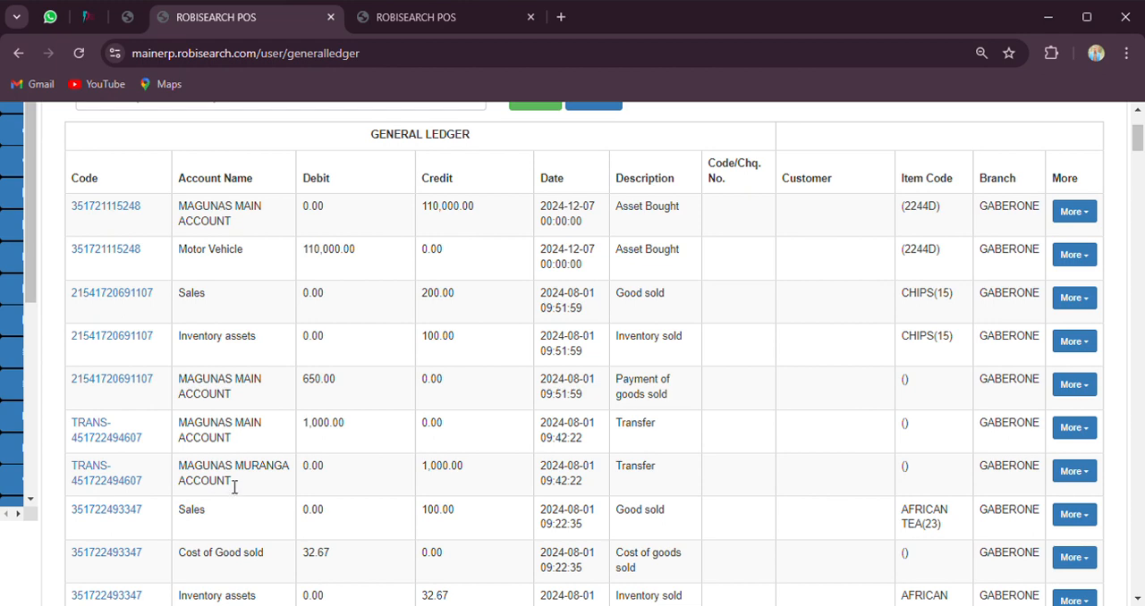
{"action": "scroll", "coordinate": [457, 457], "scroll_direction": "down", "scroll_amount": 4}
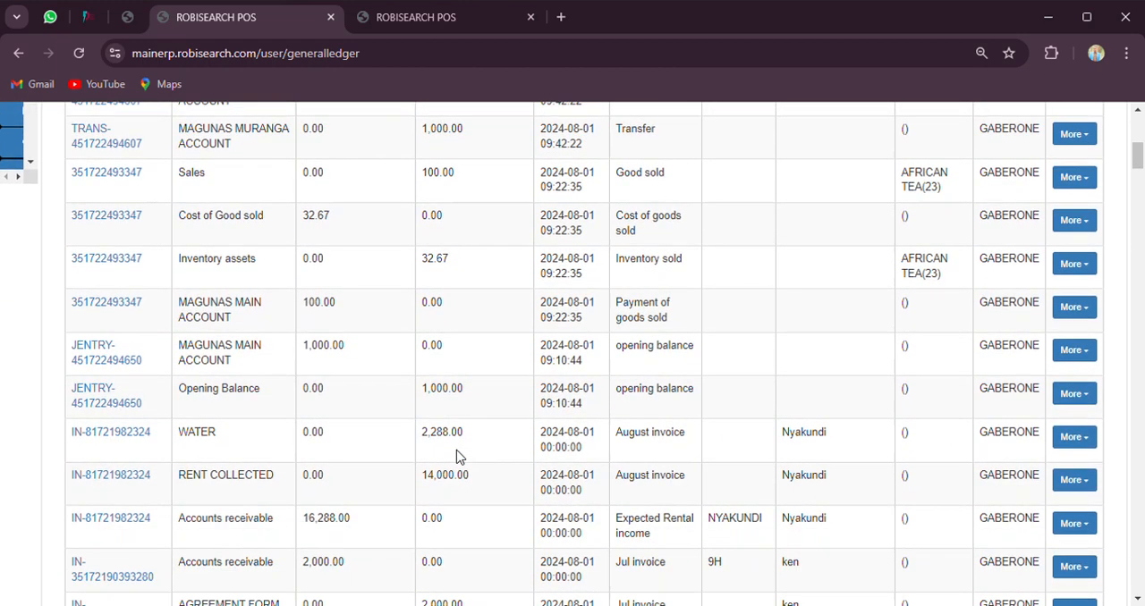
{"action": "scroll", "coordinate": [456, 457], "scroll_direction": "down", "scroll_amount": 4}
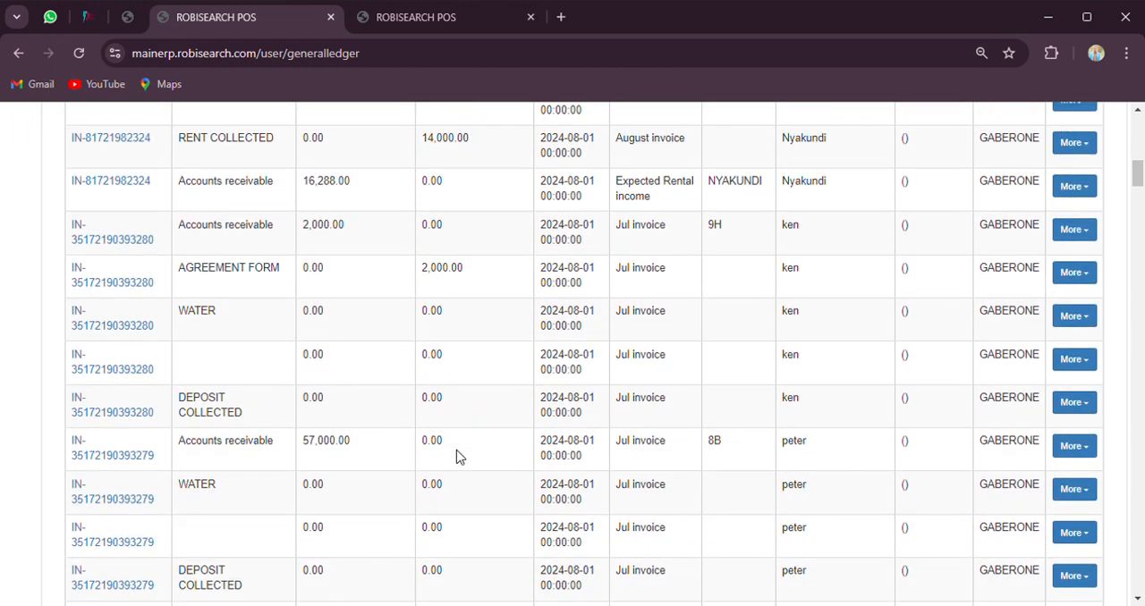
{"action": "scroll", "coordinate": [456, 457], "scroll_direction": "down", "scroll_amount": 3}
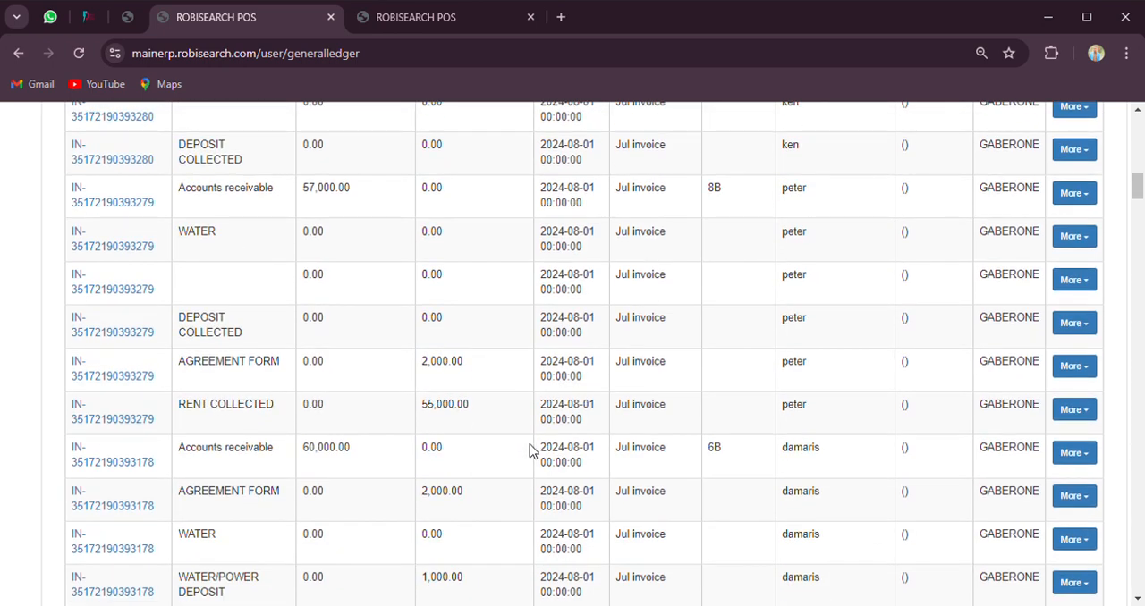
{"action": "scroll", "coordinate": [516, 442], "scroll_direction": "up", "scroll_amount": 6}
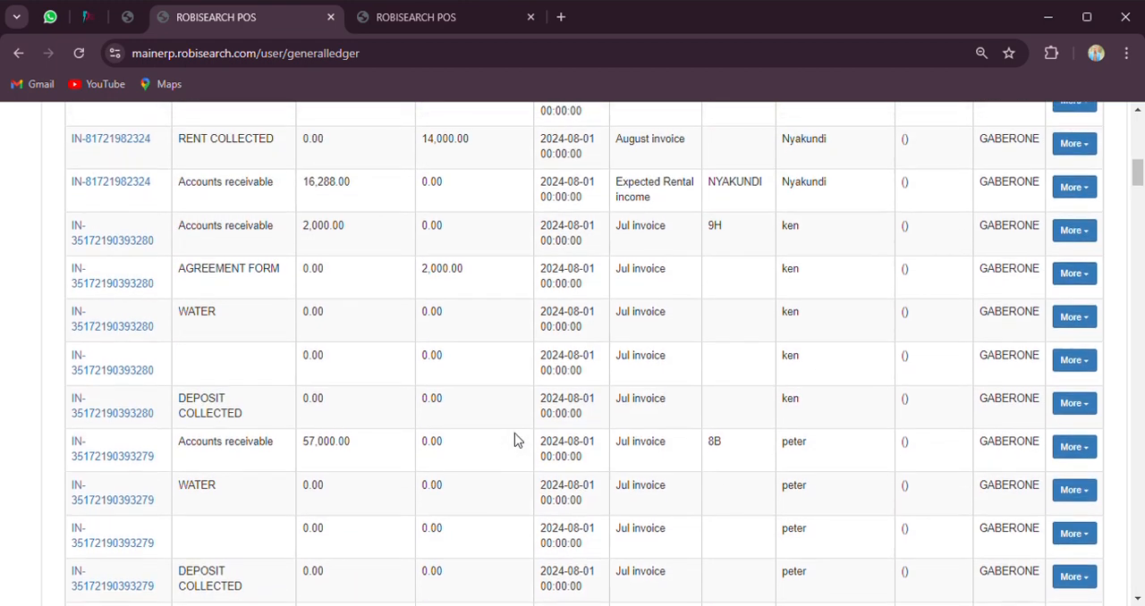
{"action": "scroll", "coordinate": [260, 438], "scroll_direction": "up", "scroll_amount": 1}
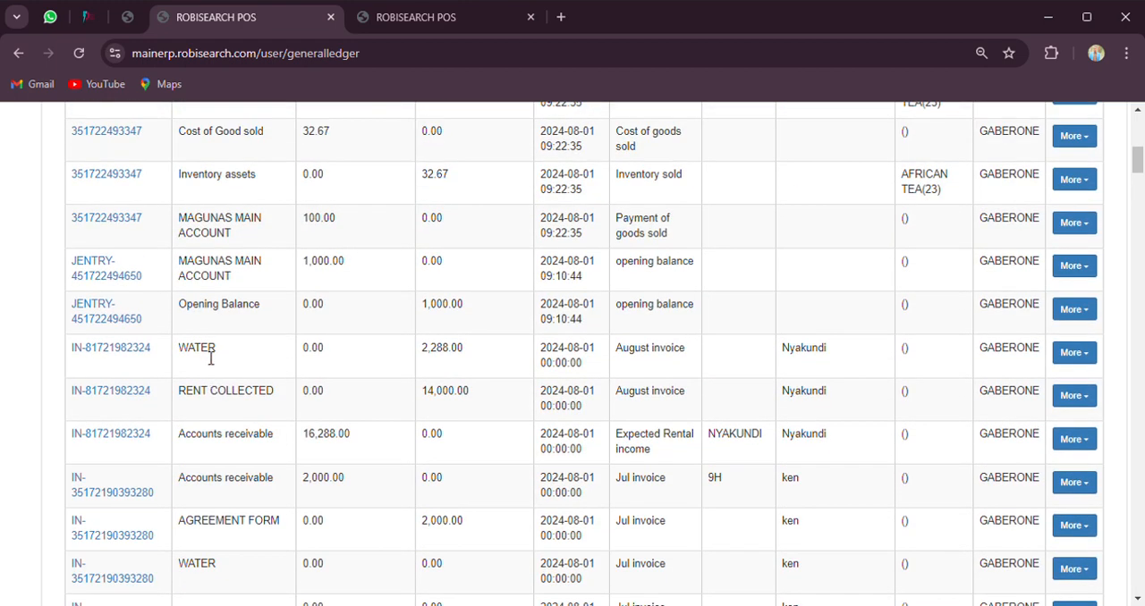
{"action": "scroll", "coordinate": [268, 351], "scroll_direction": "up", "scroll_amount": 3}
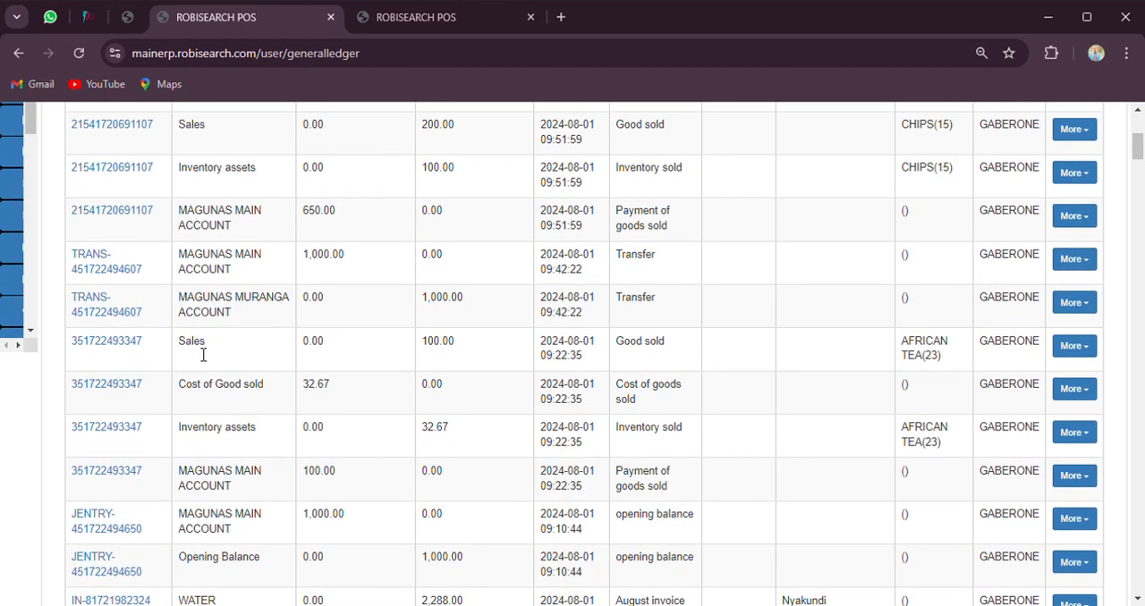
{"action": "left_click", "coordinate": [125, 345]}
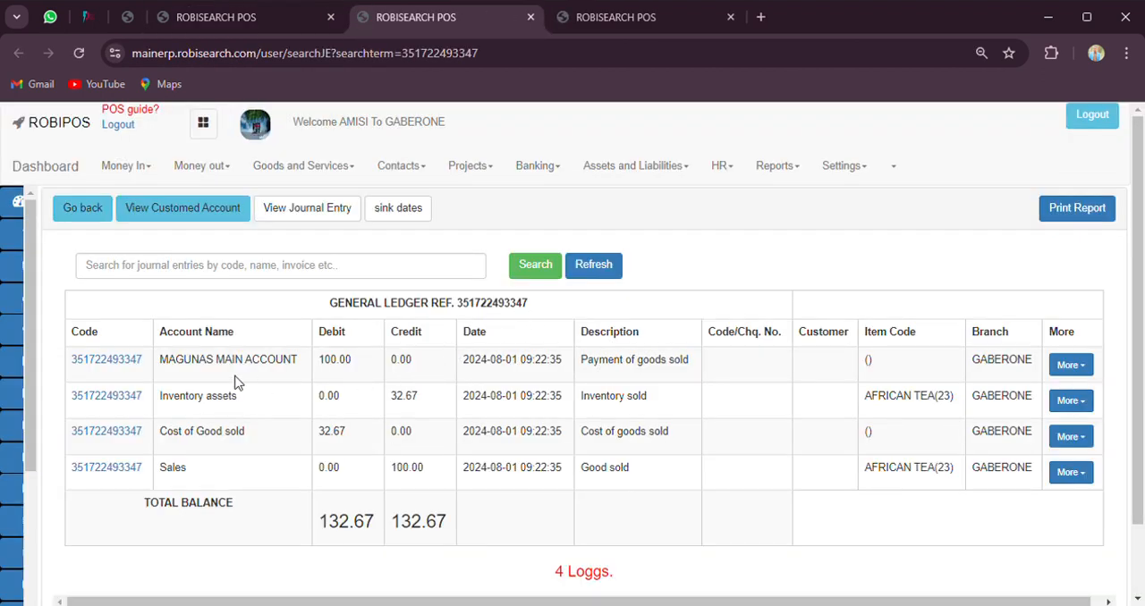
{"action": "double_click", "coordinate": [337, 374]}
Open the MAGUNAS MAIN ACCOUNT payment entry for reconciling or updating and examine its editable debit amount
{"action": "left_click", "coordinate": [1071, 368]}
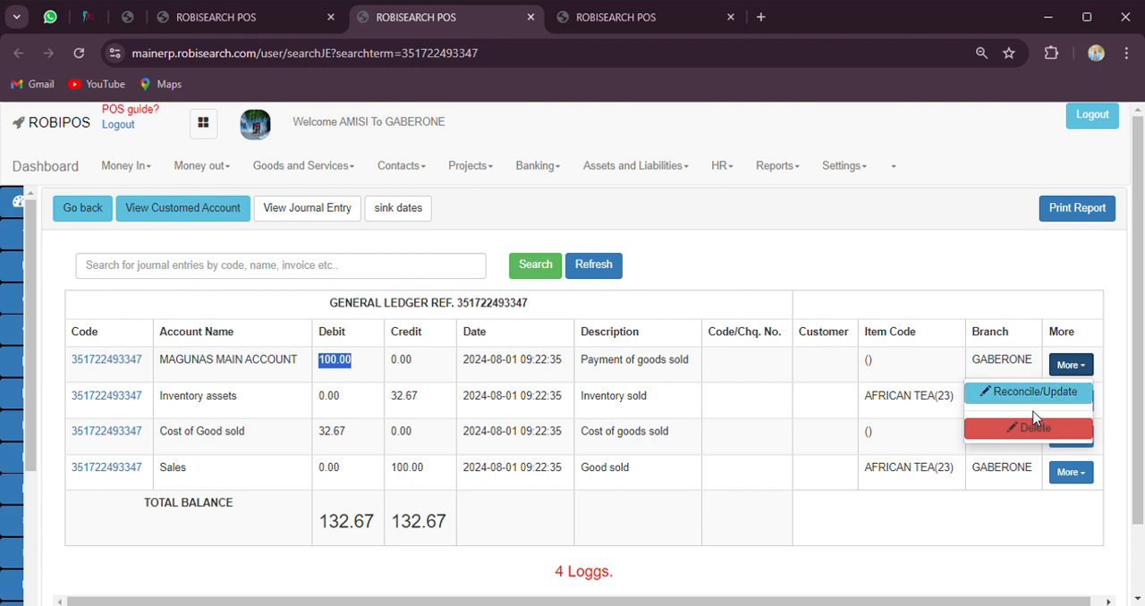
{"action": "left_click", "coordinate": [1025, 394]}
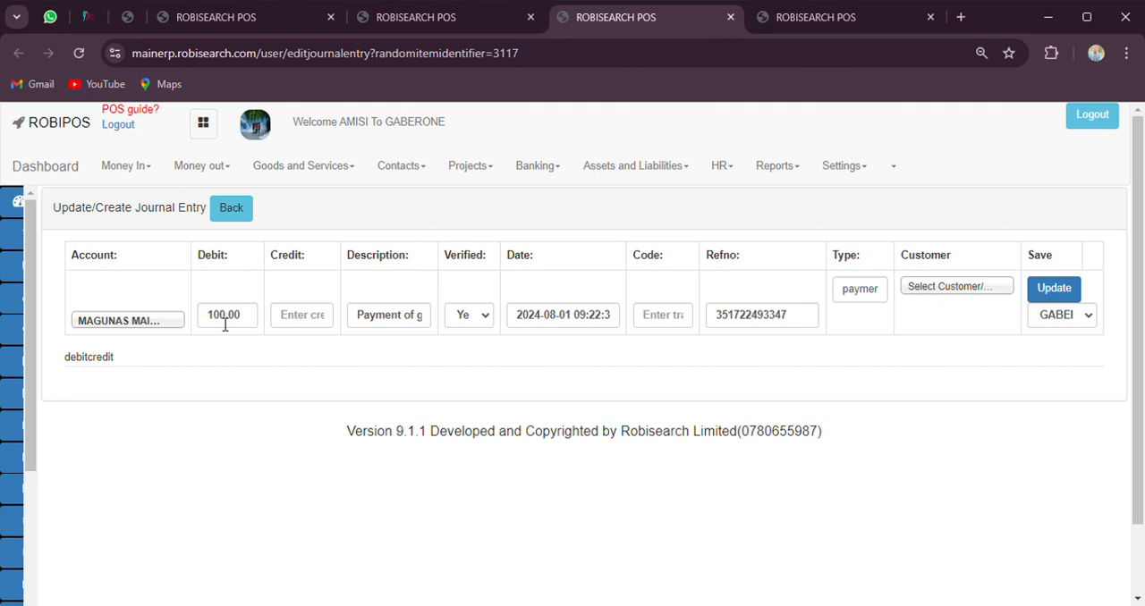
{"action": "left_click", "coordinate": [226, 326]}
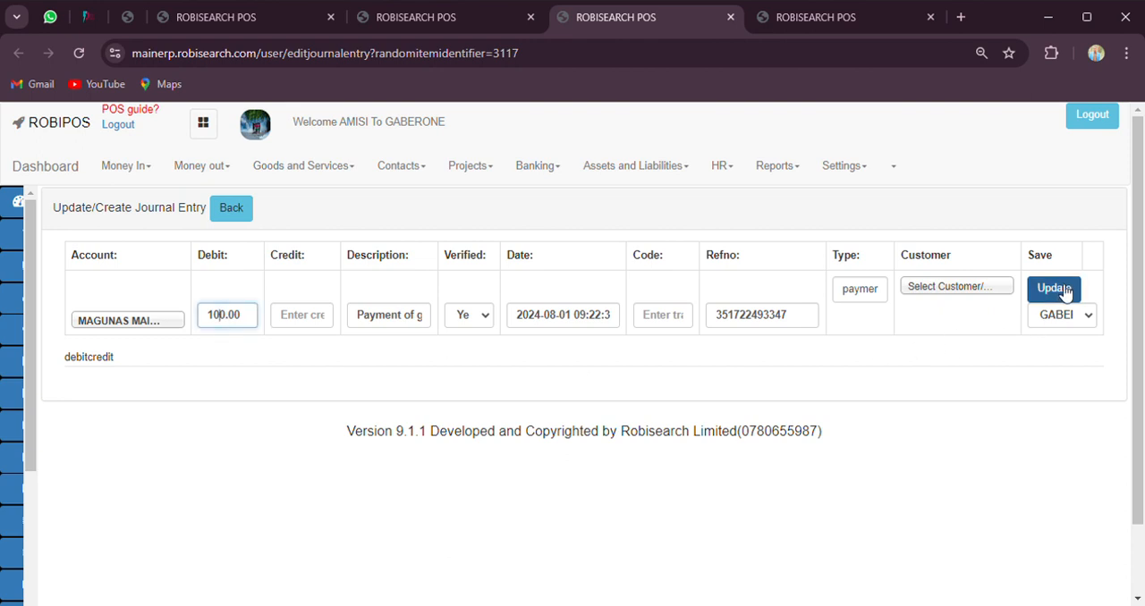
Leave the journal entry form without updating it and look through the full General Ledger again
{"action": "left_click", "coordinate": [229, 211]}
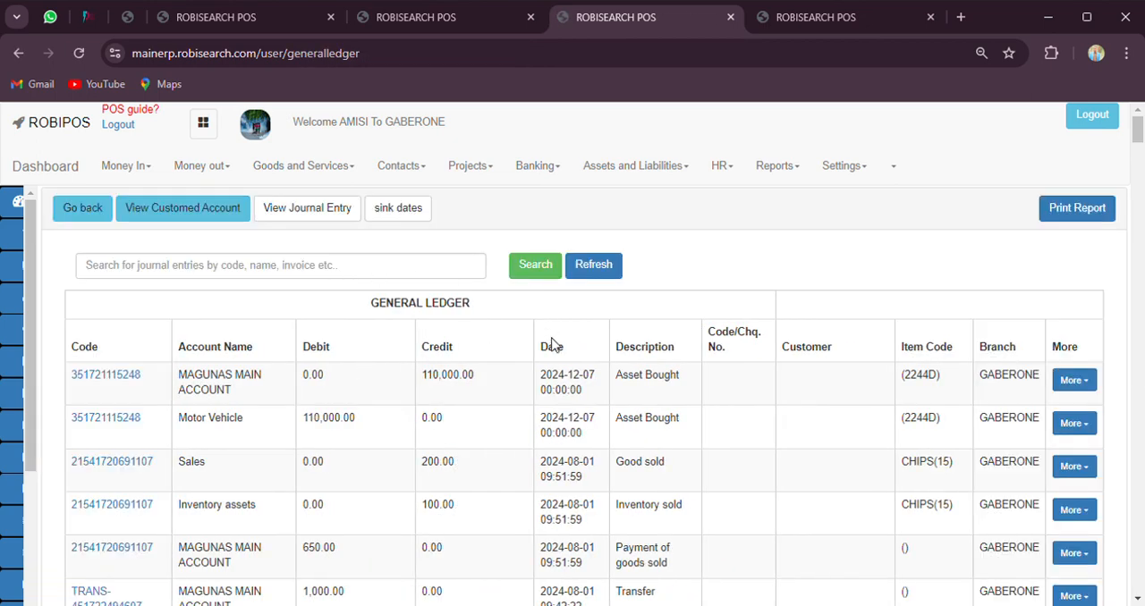
{"action": "scroll", "coordinate": [552, 345], "scroll_direction": "down", "scroll_amount": 1}
{"action": "scroll", "coordinate": [552, 344], "scroll_direction": "down", "scroll_amount": 1}
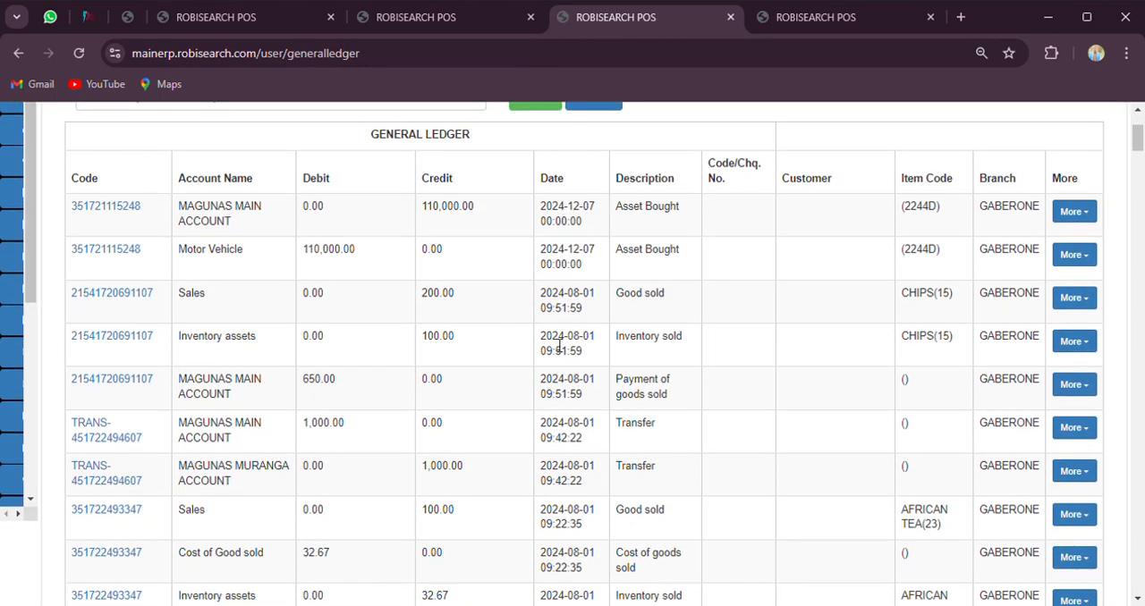